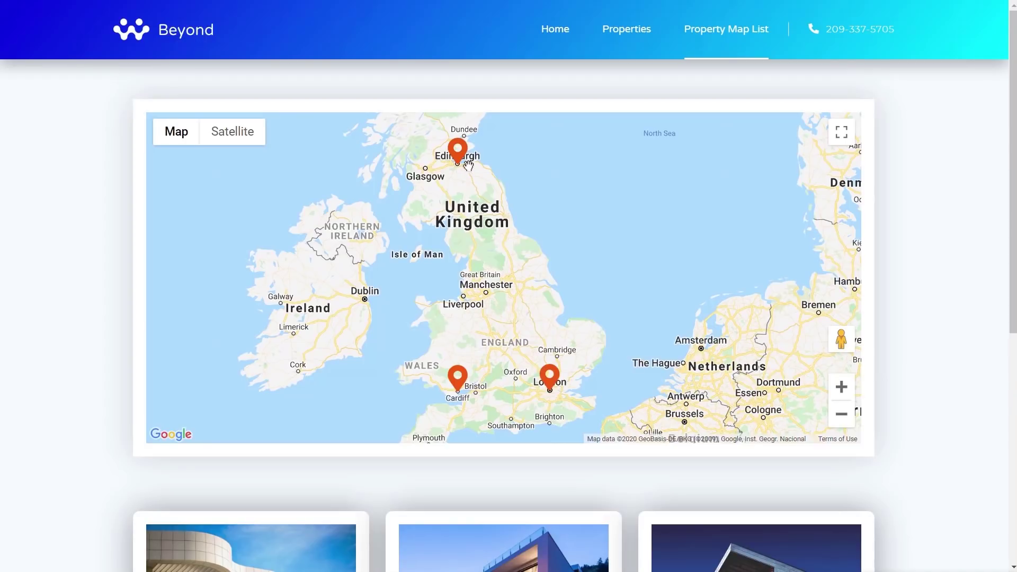
Examine the property map page's listings and its Cardiff and London pins, and open the Luxury Poolside Apartments page from the London popup.
scroll(928, 349, down, 4)
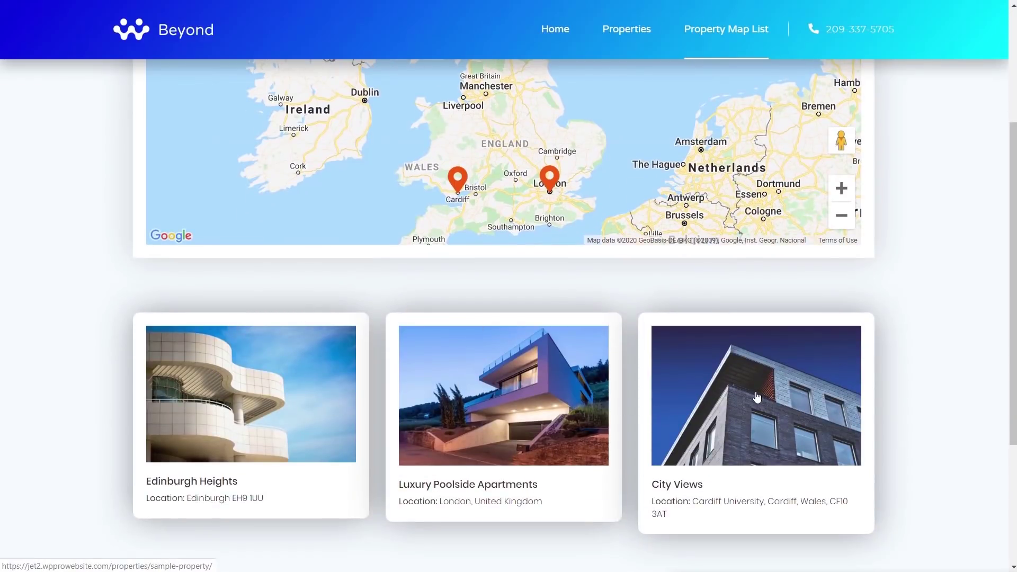
scroll(485, 362, up, 4)
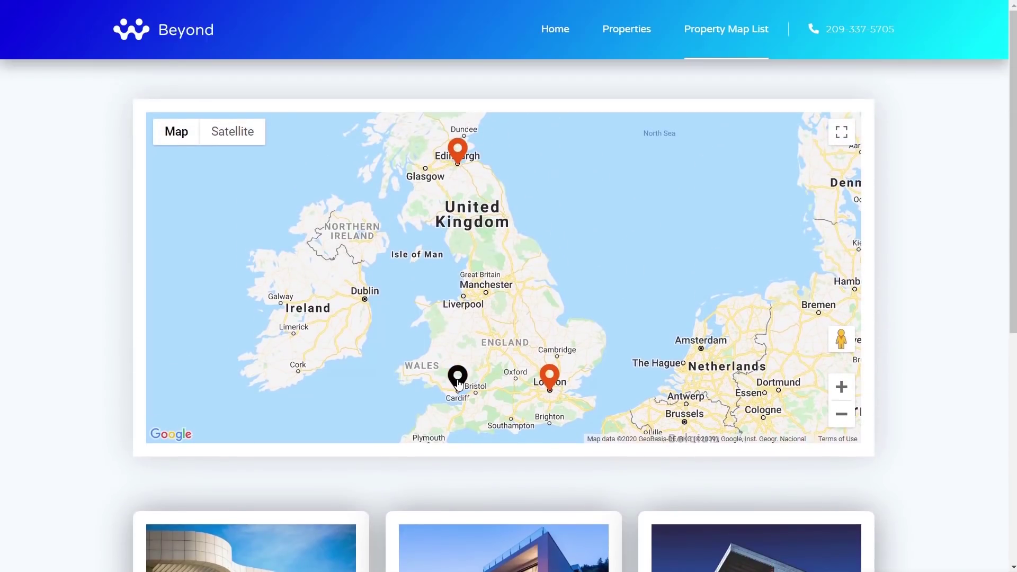
click(459, 384)
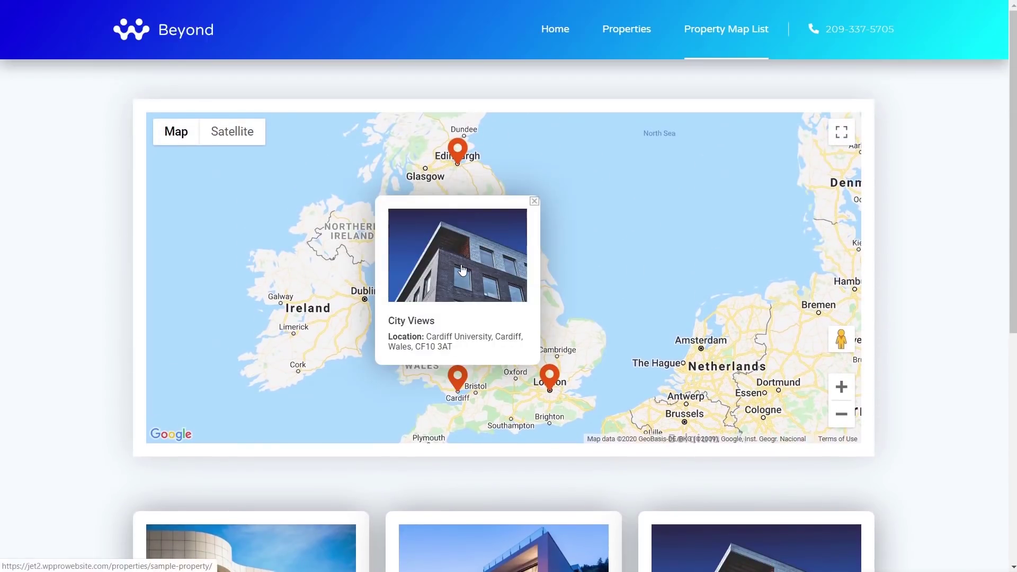
click(550, 377)
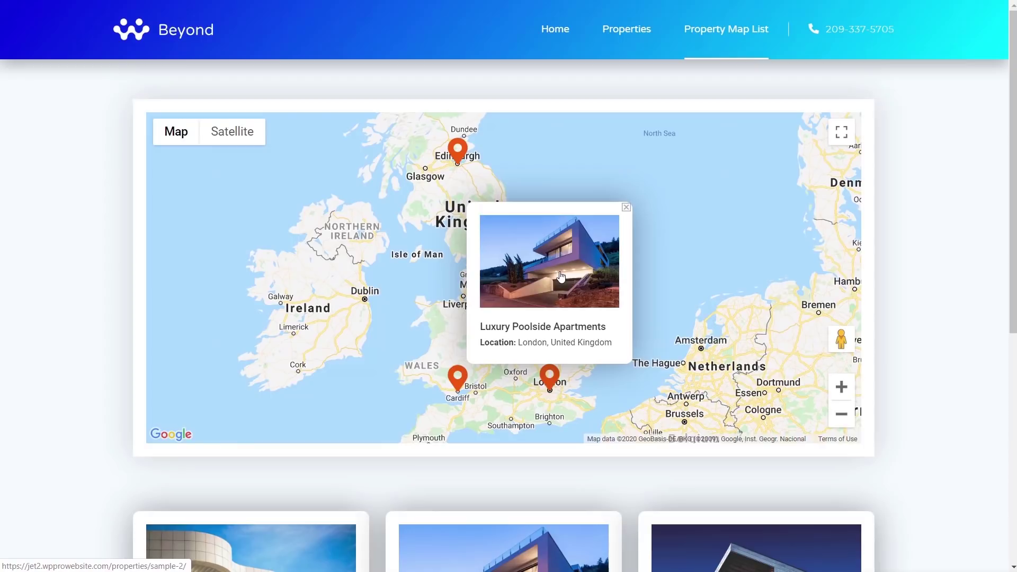
click(561, 277)
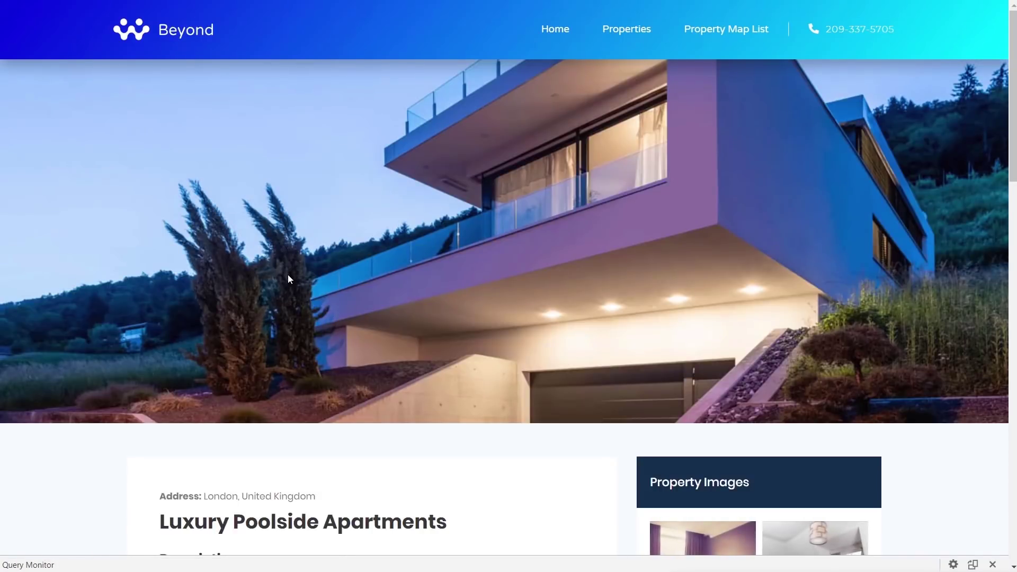
Go back to the property map list, view the Edinburgh Heights page from its listing card, and return.
key(alt+Left)
scroll(238, 371, down, 4)
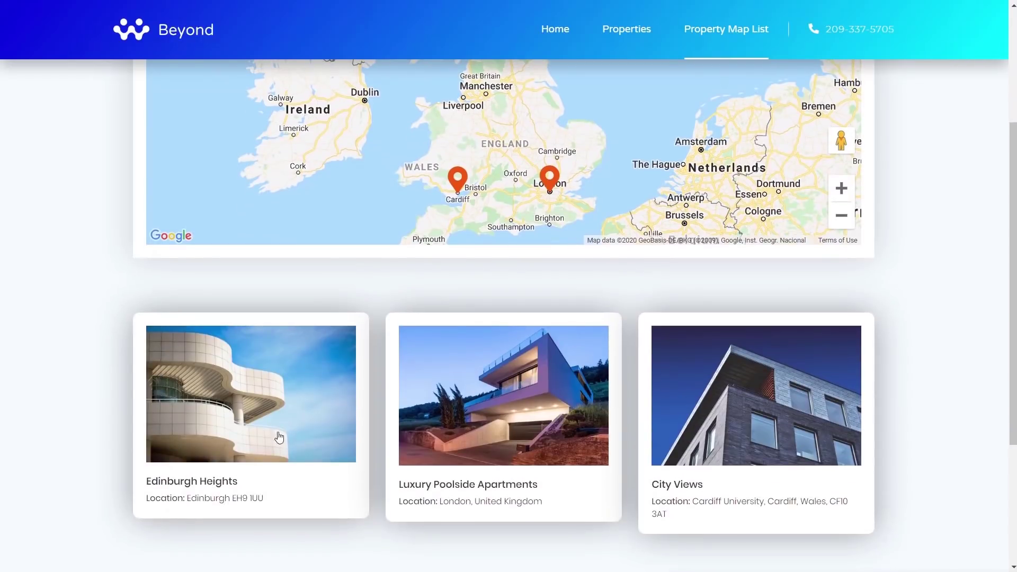
click(250, 420)
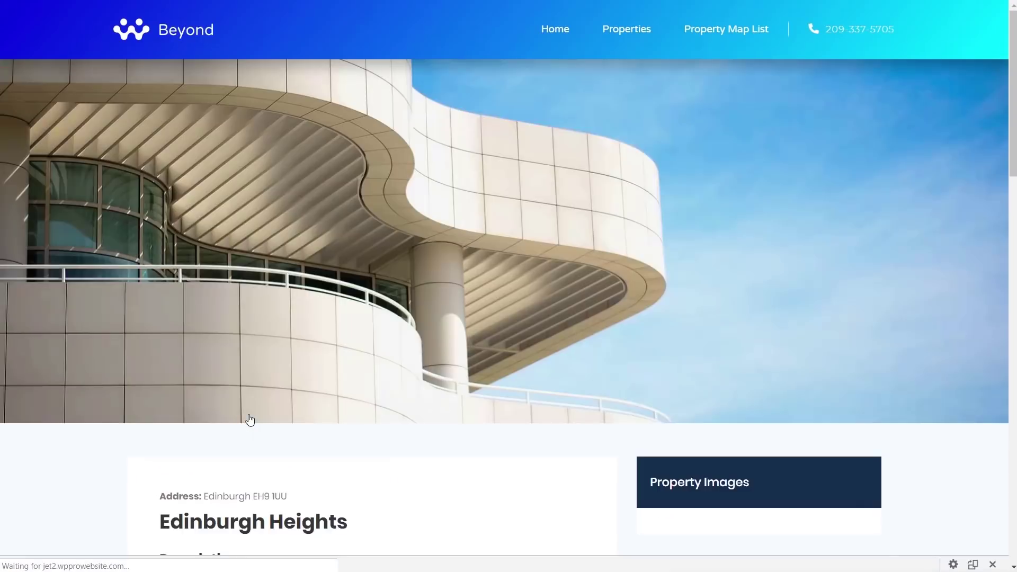
key(alt+Left)
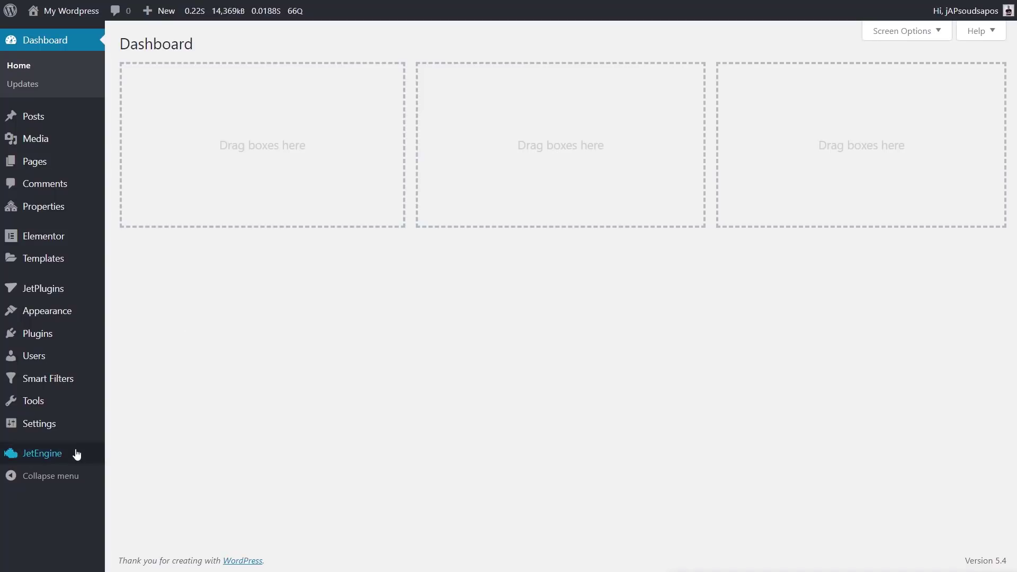
Review JetEngine's Properties post type with its meta fields, and the Property Location taxonomy assigned to it.
mouse_move(65, 454)
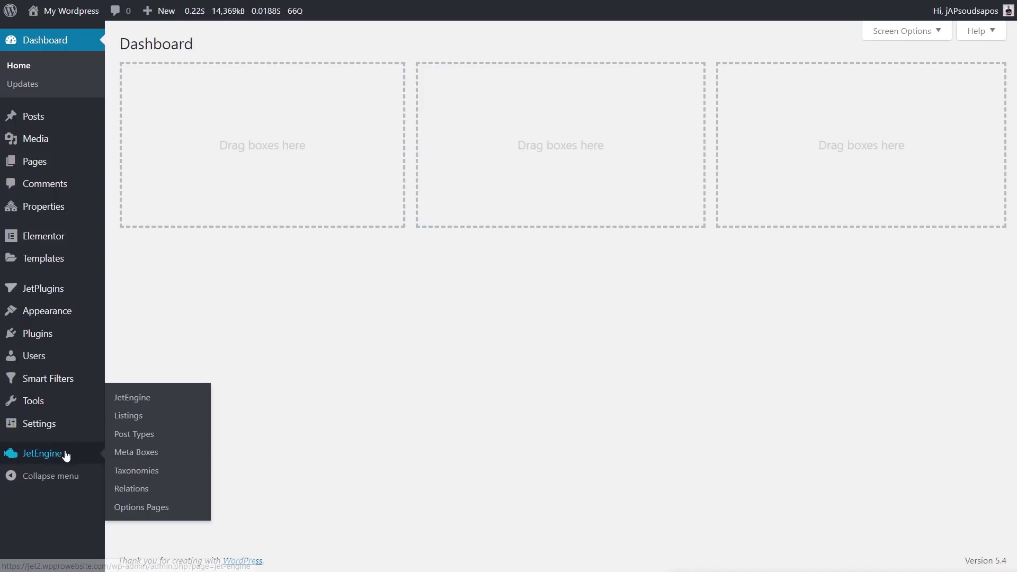
click(161, 441)
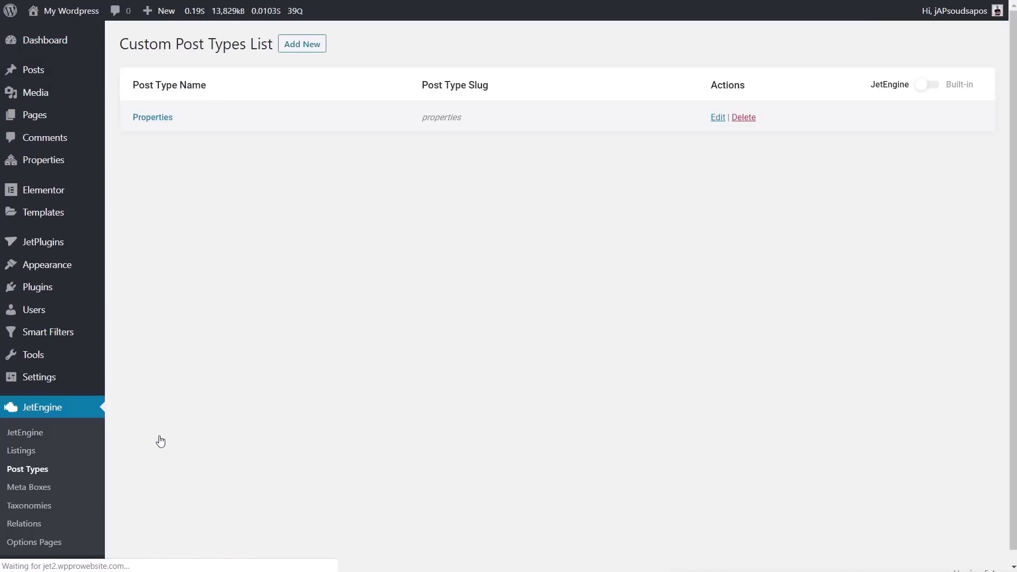
click(157, 120)
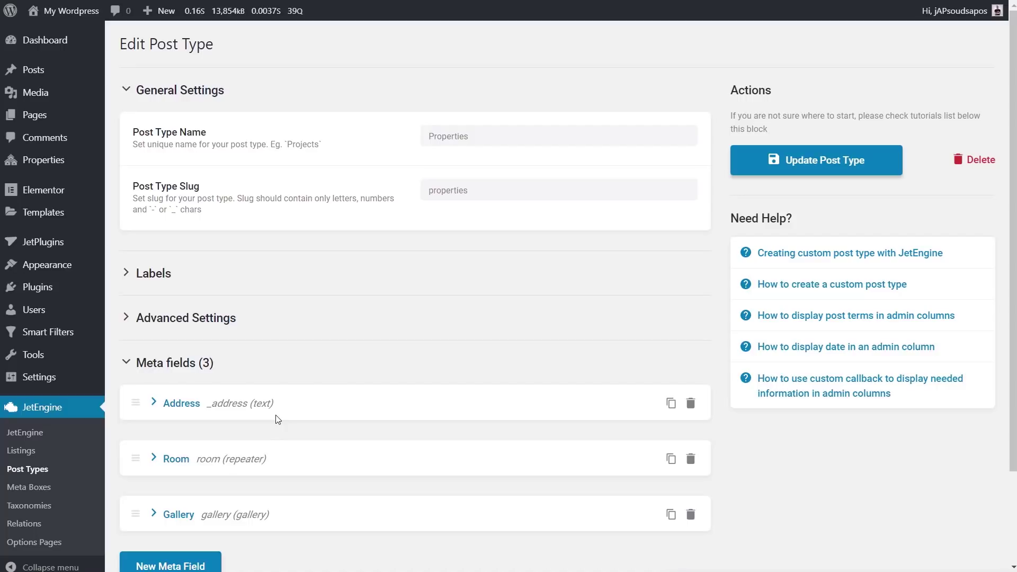
click(45, 506)
click(178, 117)
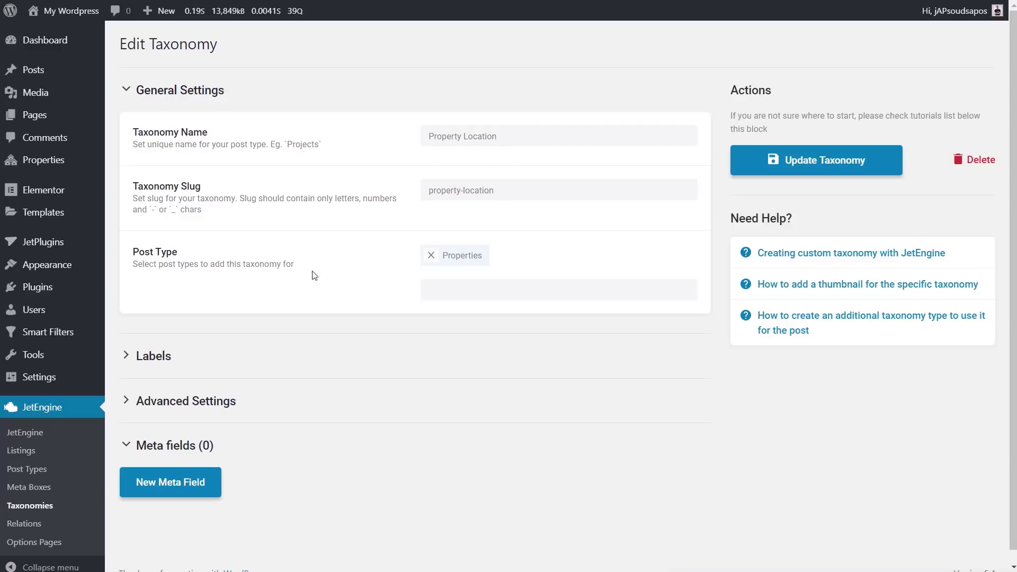
Open the Edinburgh Heights property for editing and examine its location category, address and room fields.
mouse_move(46, 98)
mouse_move(50, 164)
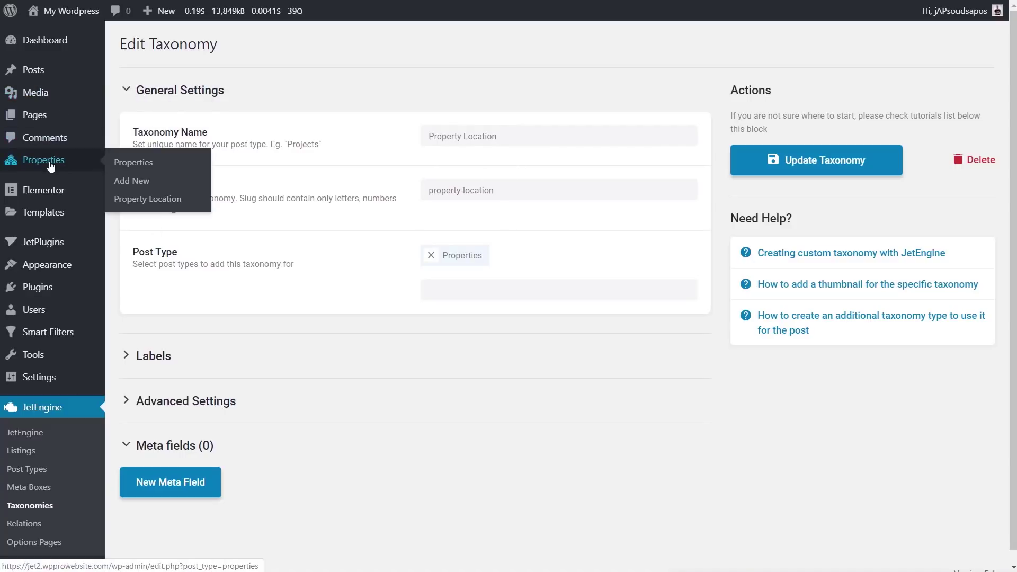
click(125, 163)
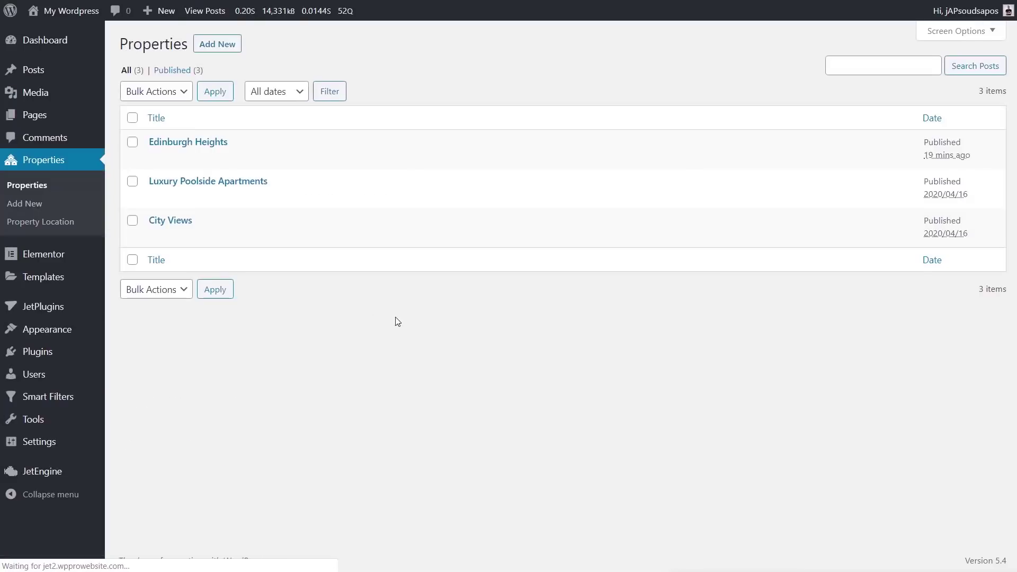
click(206, 145)
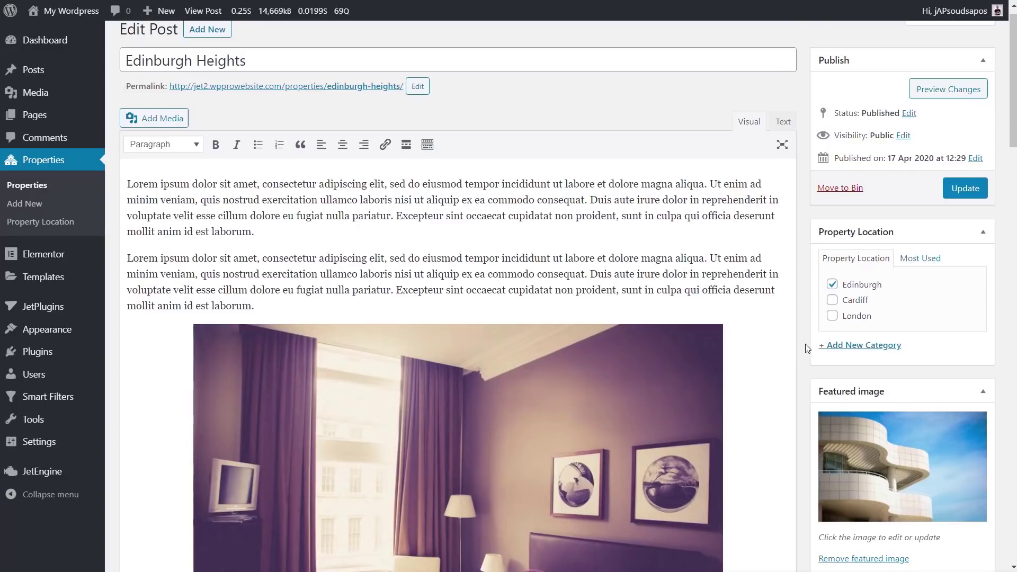
scroll(808, 348, down, 8)
scroll(805, 344, down, 3)
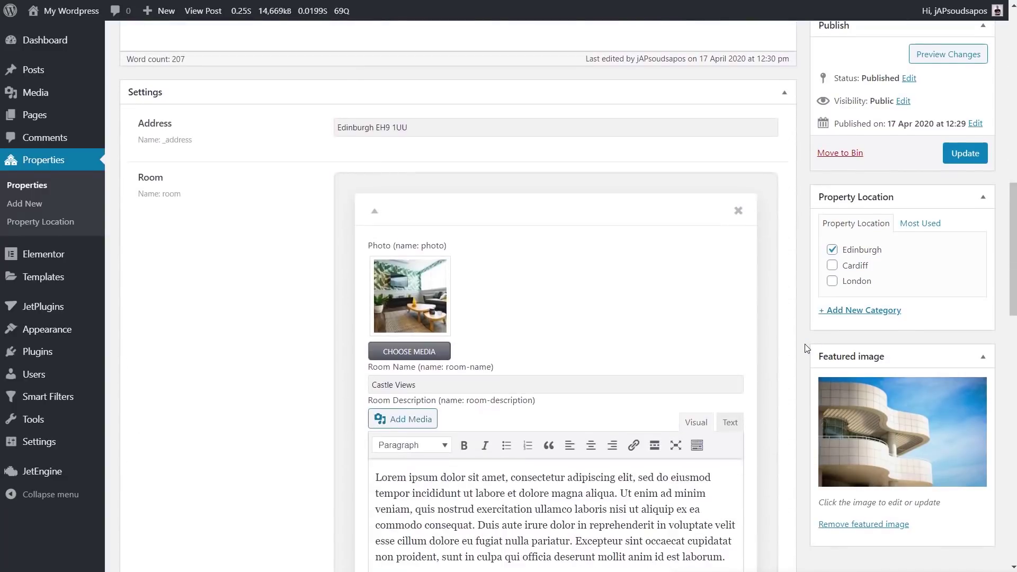
scroll(806, 344, up, 12)
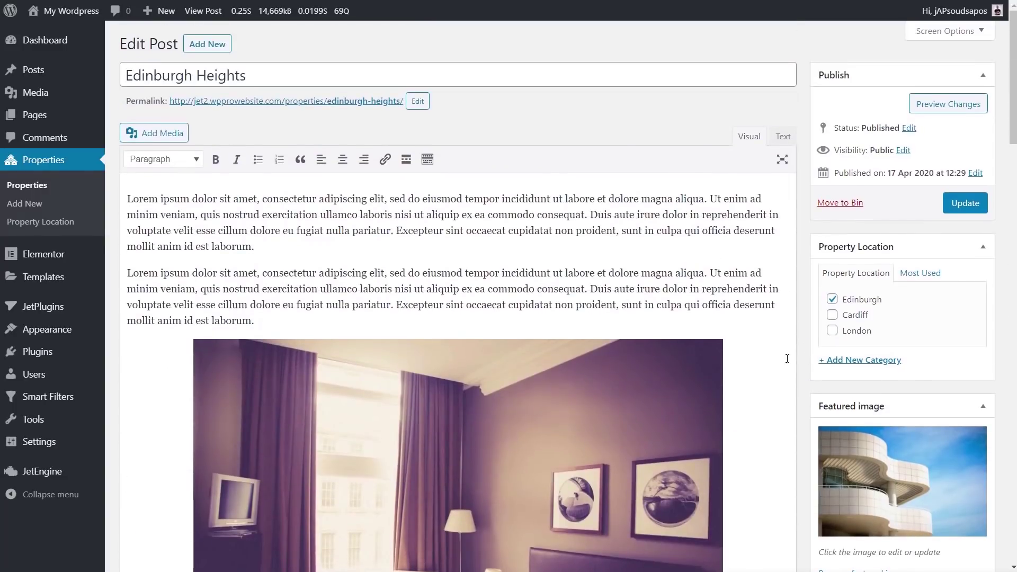
Open the Property Listing item from JetEngine's listings in the Elementor editor.
mouse_move(38, 471)
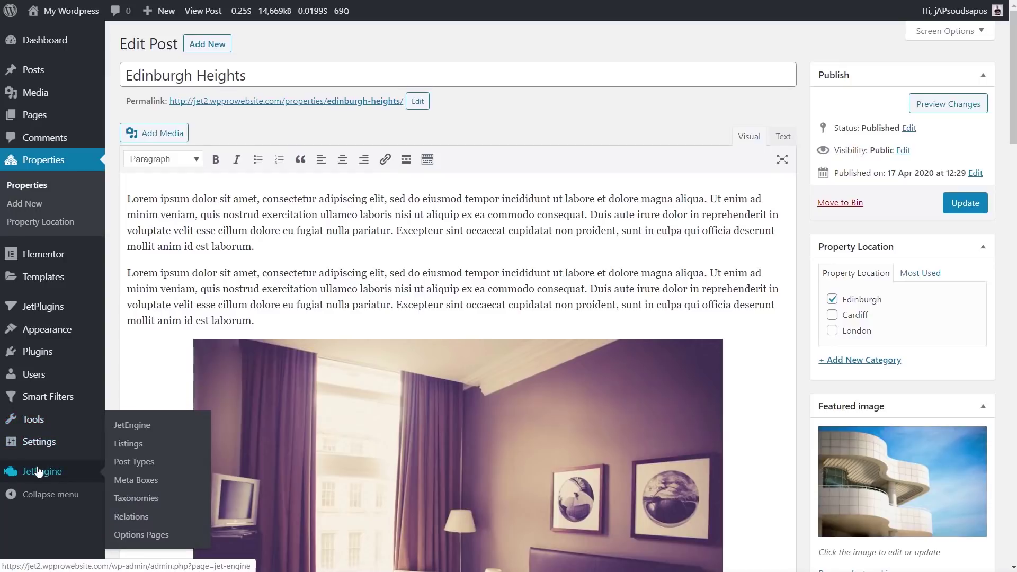
click(140, 447)
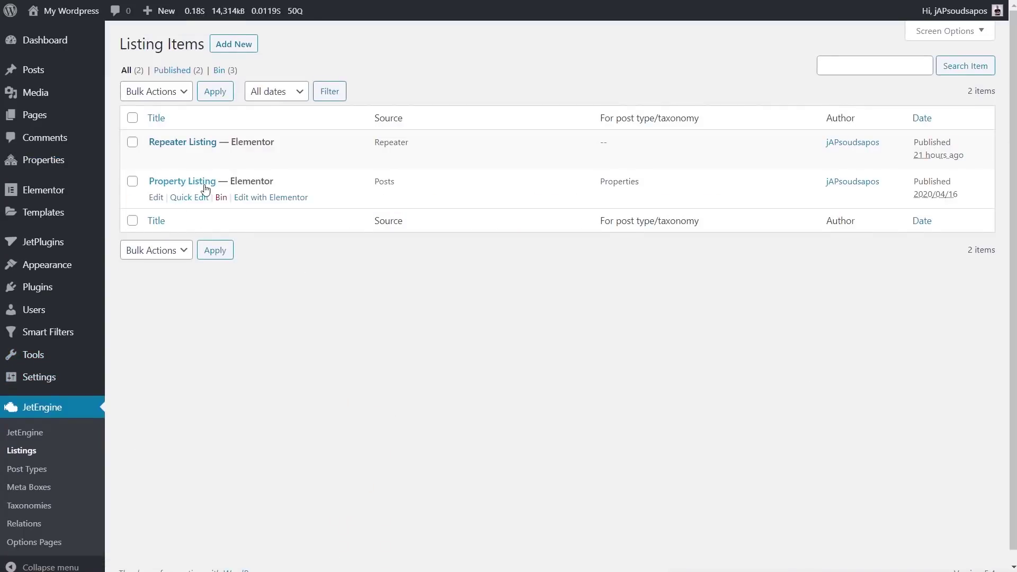
click(268, 197)
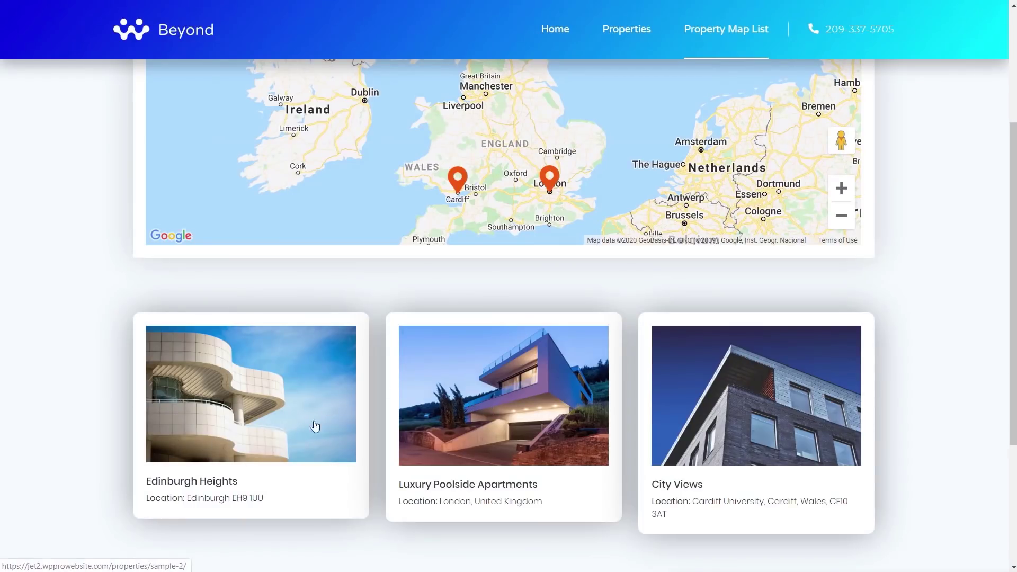
Compare the Cardiff pin's popup on the property map page with the listing cards below the map.
scroll(535, 405, up, 3)
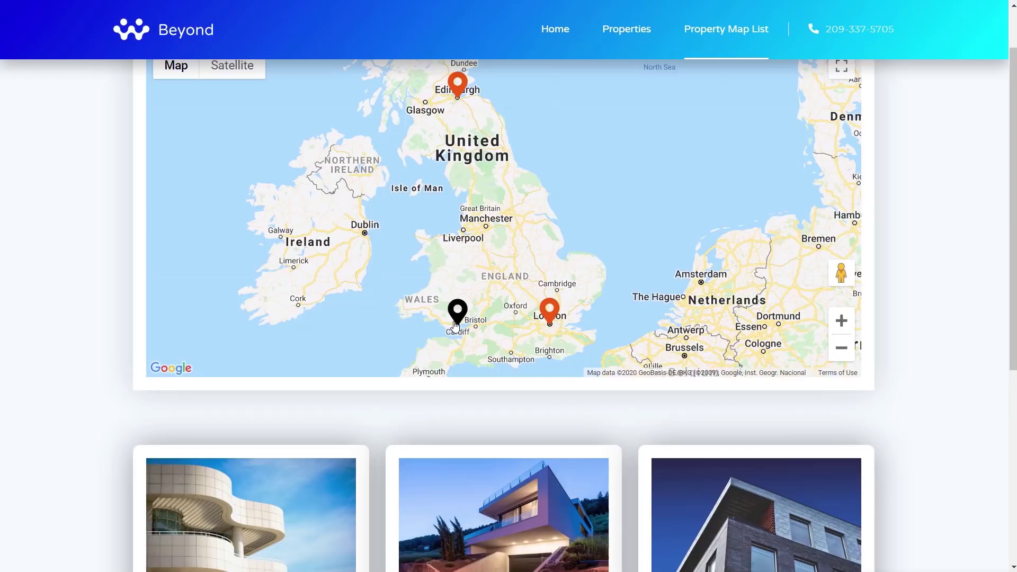
click(458, 321)
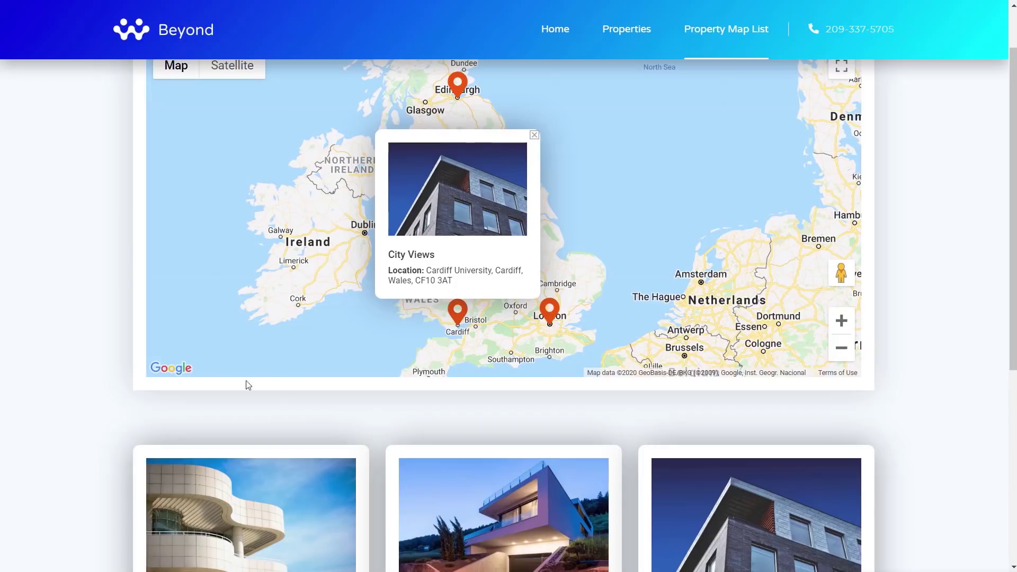
scroll(132, 363, down, 3)
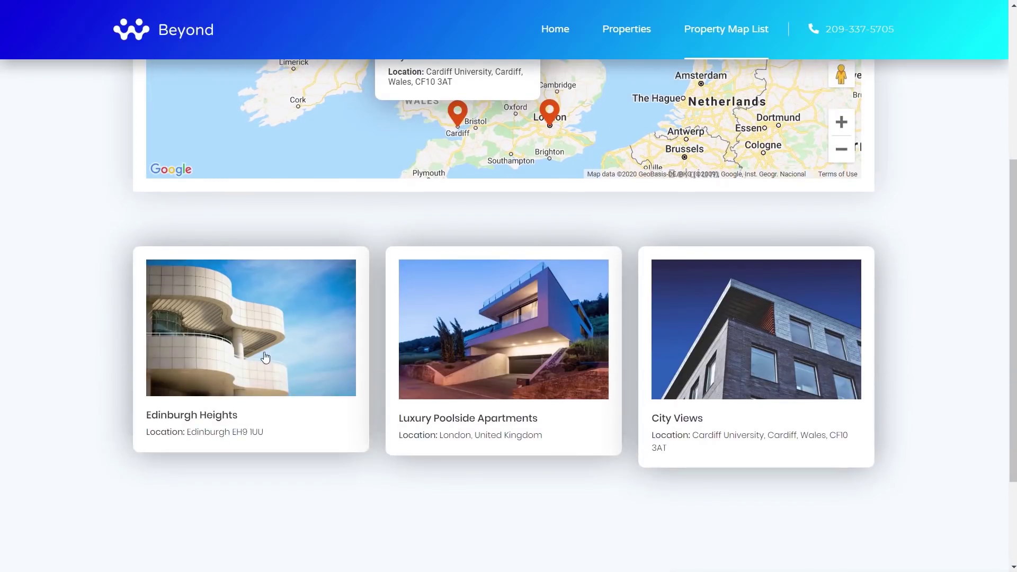
scroll(277, 373, up, 3)
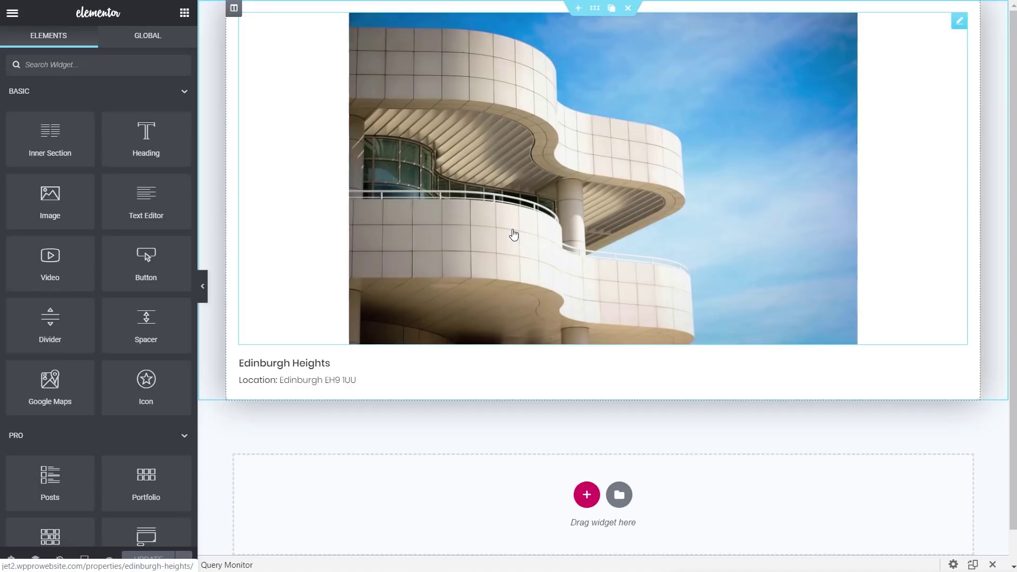
Exit the Property Listing editor to the dashboard and save JetEngine's modules with Maps Listings enabled.
click(13, 14)
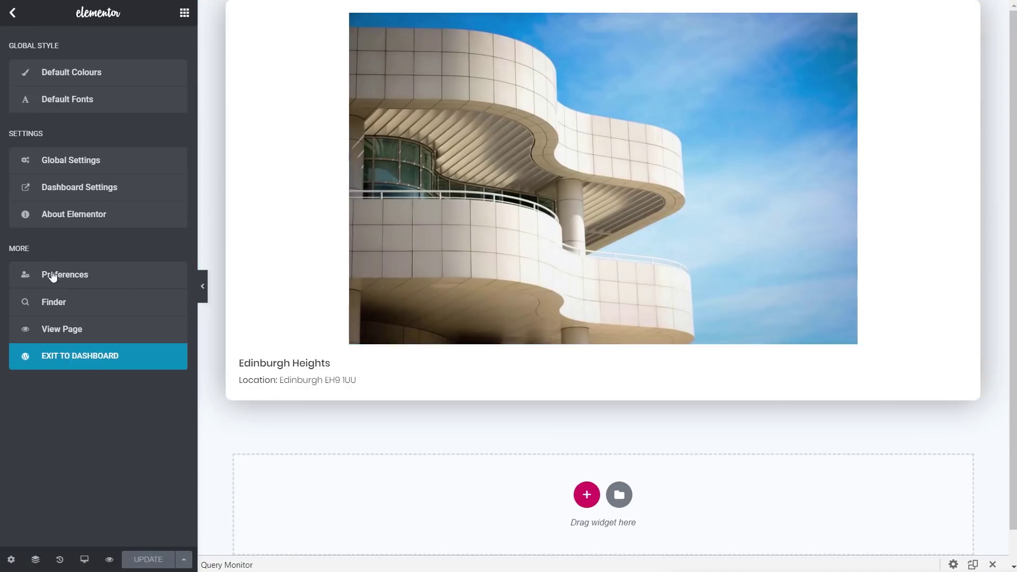
click(86, 362)
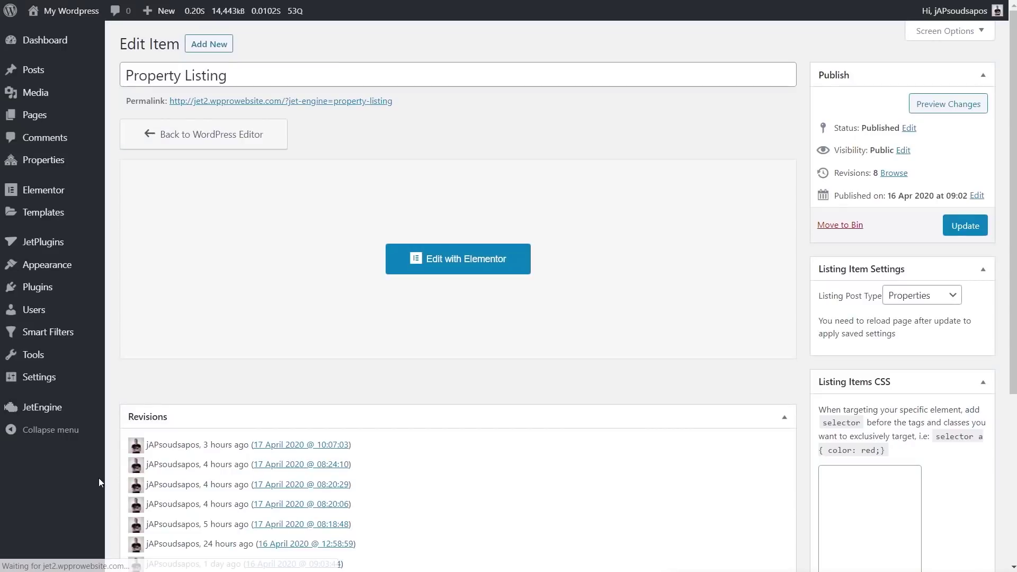
mouse_move(48, 416)
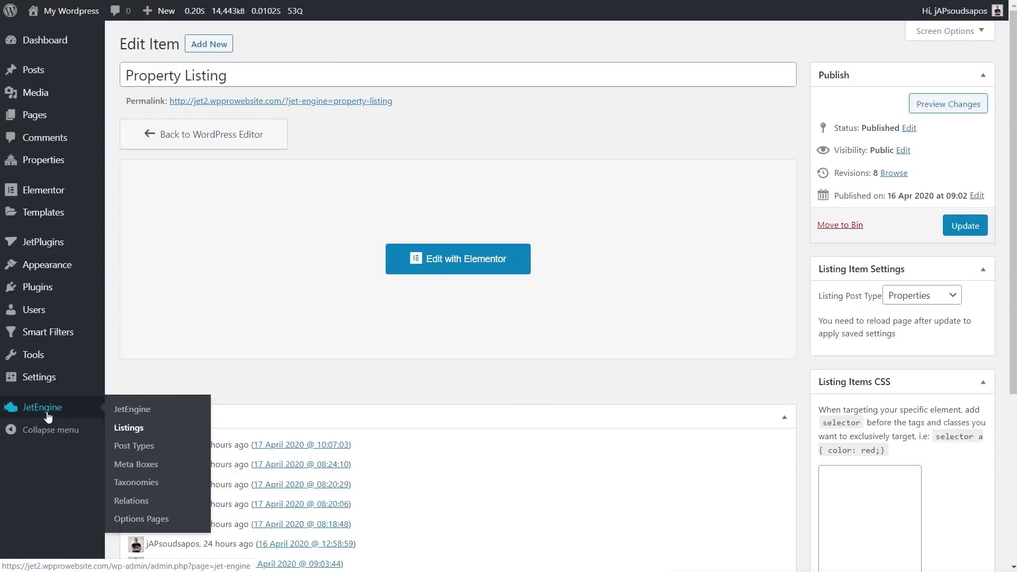
click(136, 416)
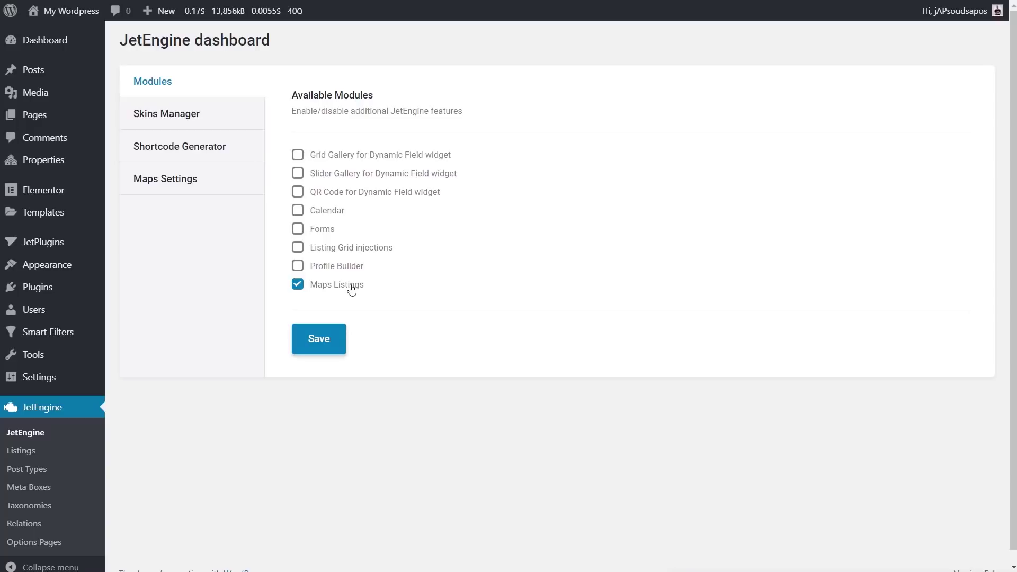
click(317, 346)
Examine JetEngine's Maps Settings, highlighting the _address entry in the meta fields to preload.
click(148, 183)
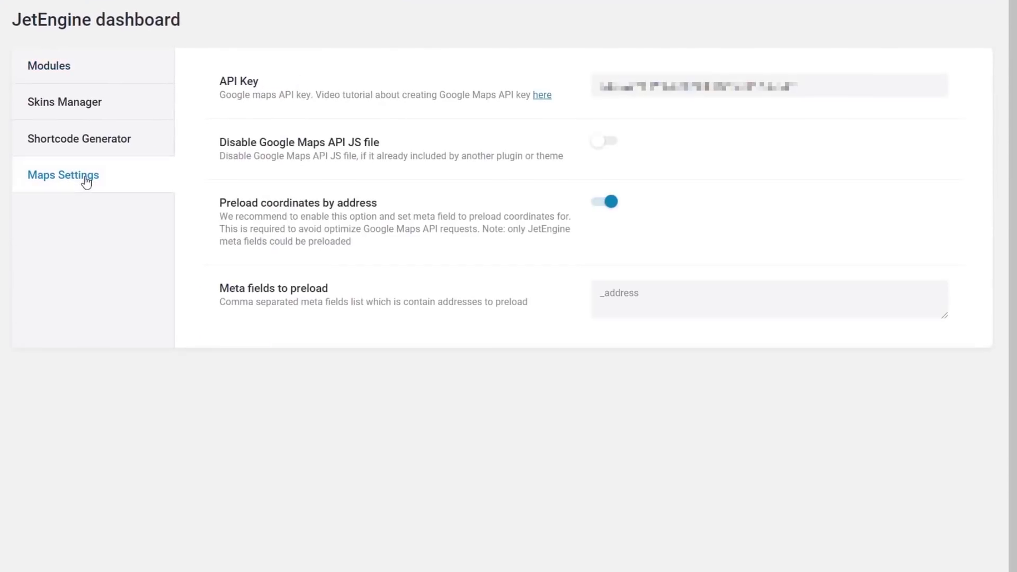
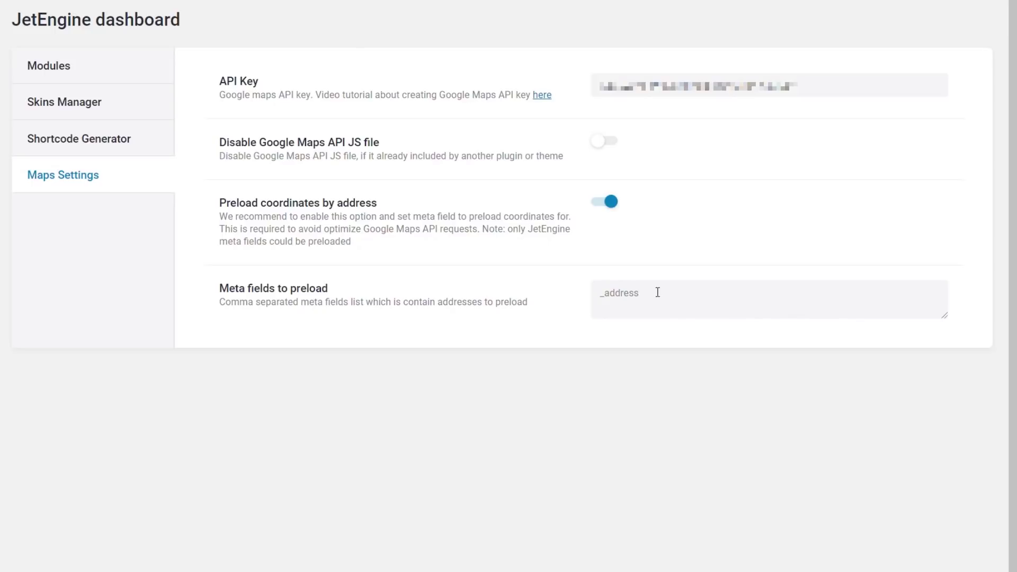
click(657, 291)
drag(657, 292, 595, 292)
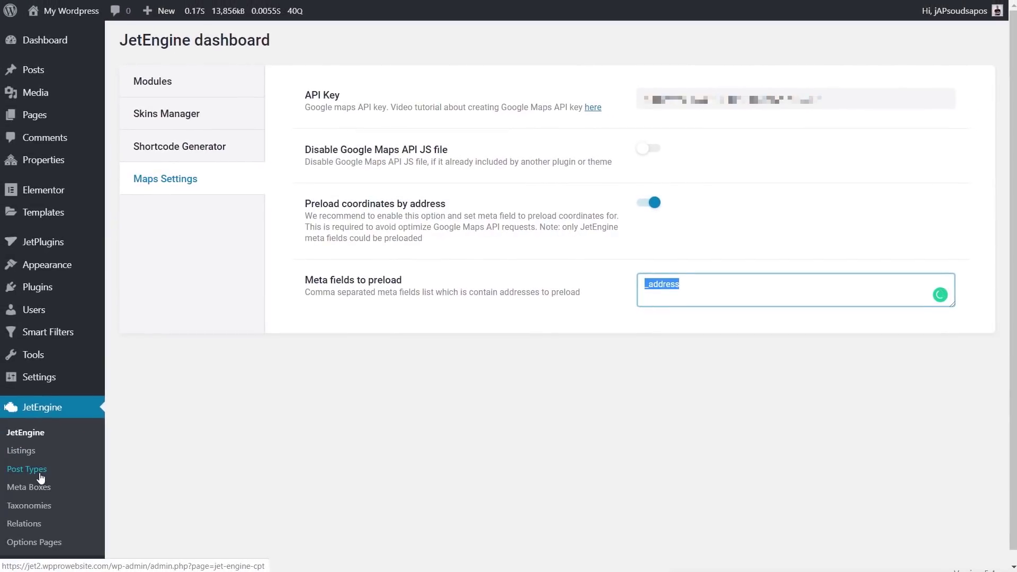
Open the Properties post type and check the name of its Address meta field.
click(40, 468)
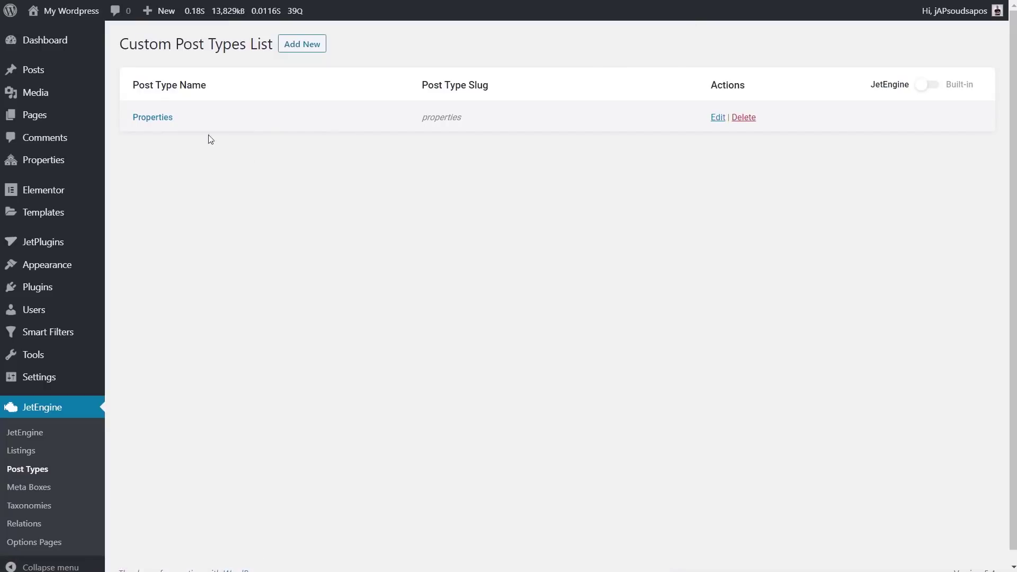
click(164, 117)
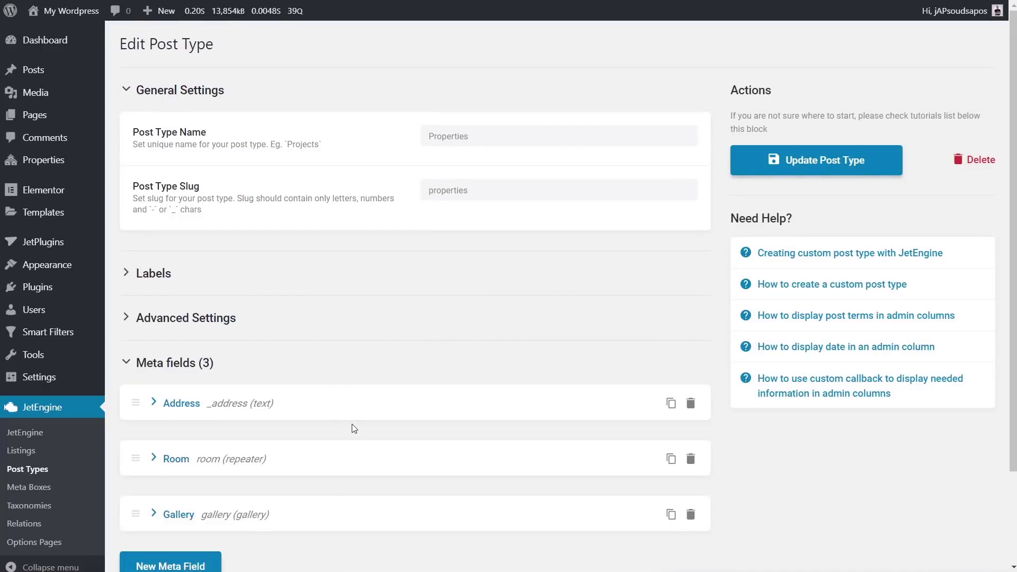
scroll(318, 421, down, 1)
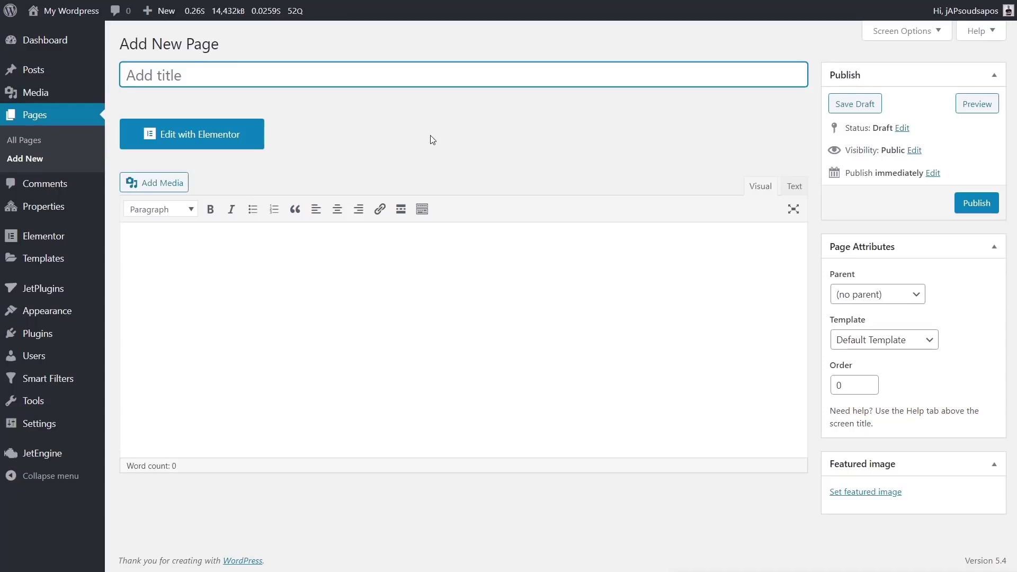
Title the new page "Map Test Live", publish it and open it for editing with Elementor.
text(Map Test Live)
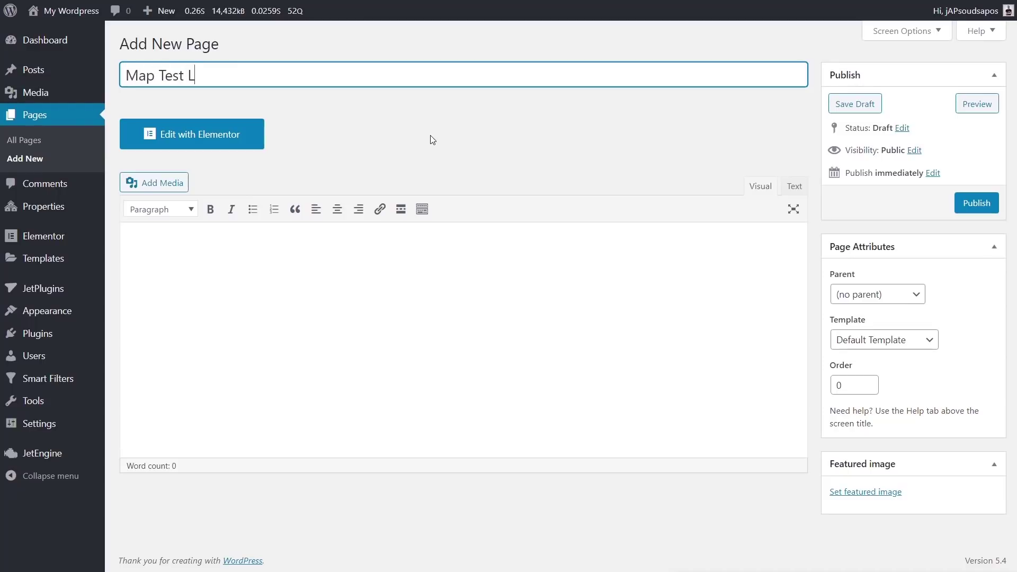
click(976, 203)
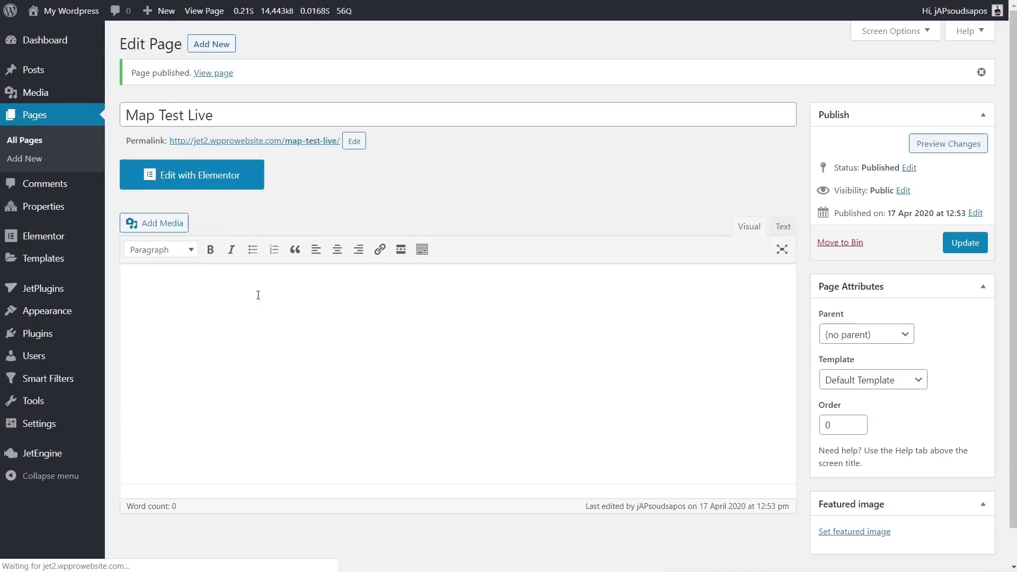
click(188, 184)
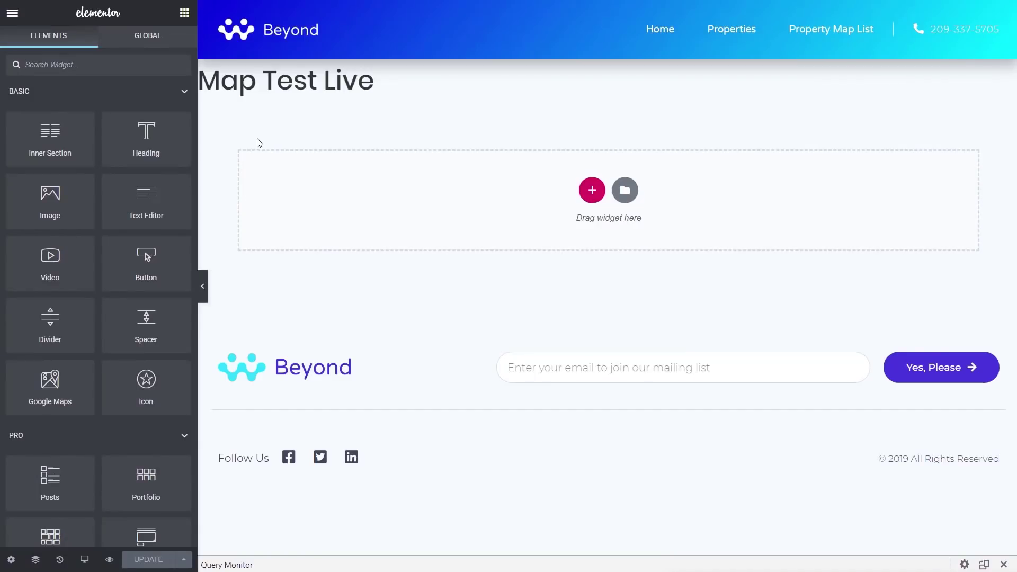
Find the Map Listing widget and place it in the empty section of the page.
text(map list)
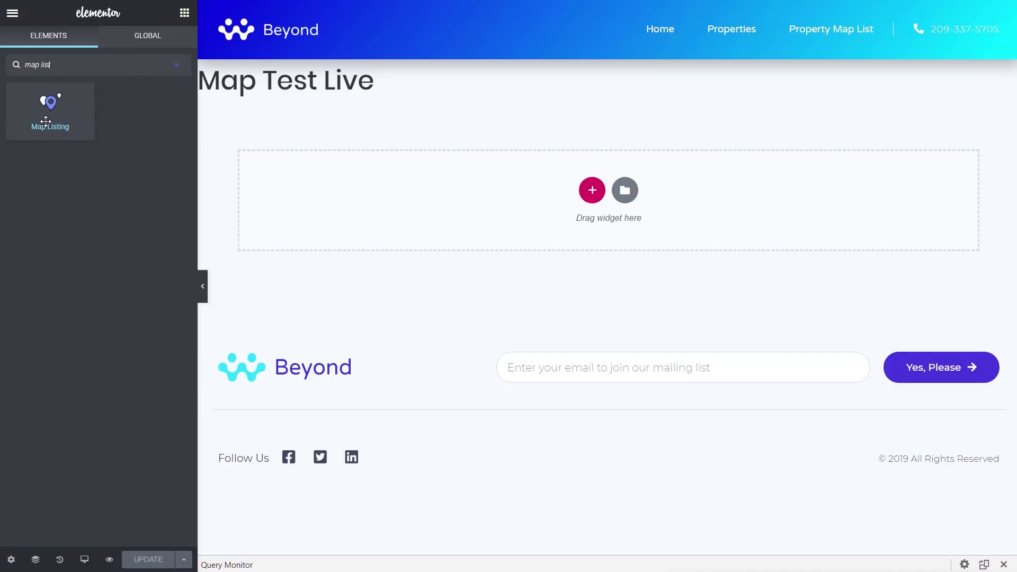
drag(37, 106, 403, 210)
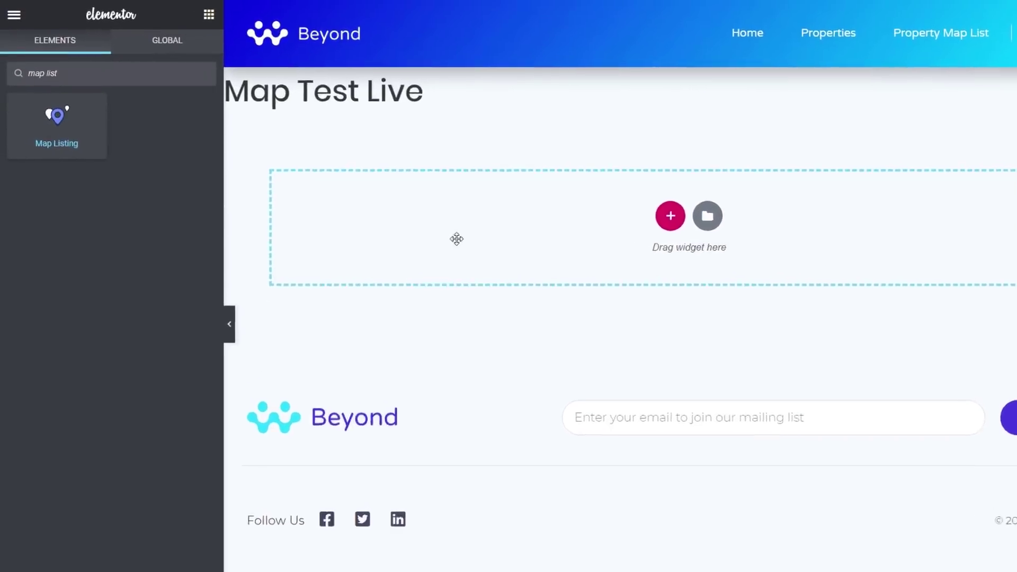
drag(456, 239, 450, 249)
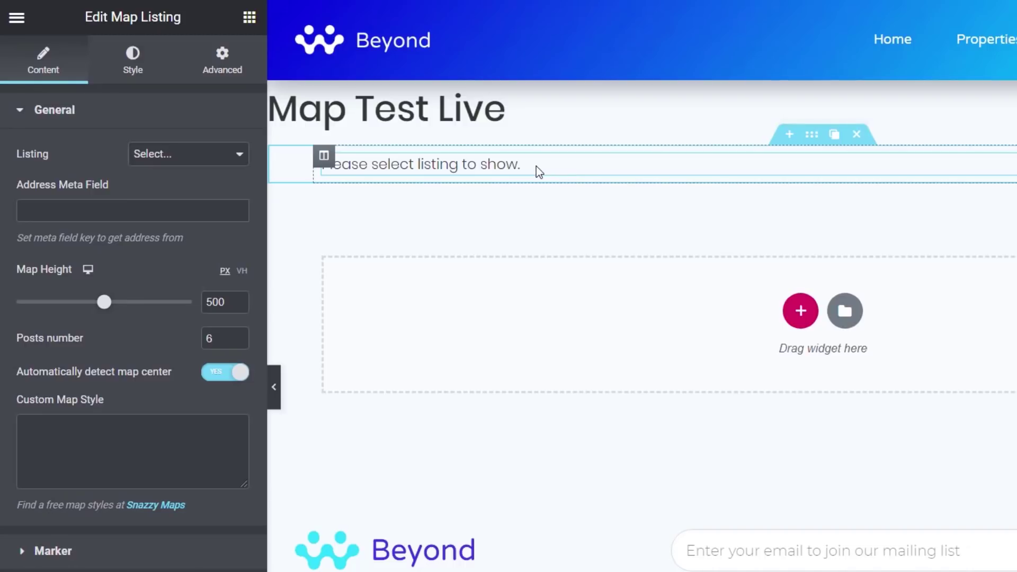
Set the map's listing to Property Listing and its address meta field to _address.
click(183, 155)
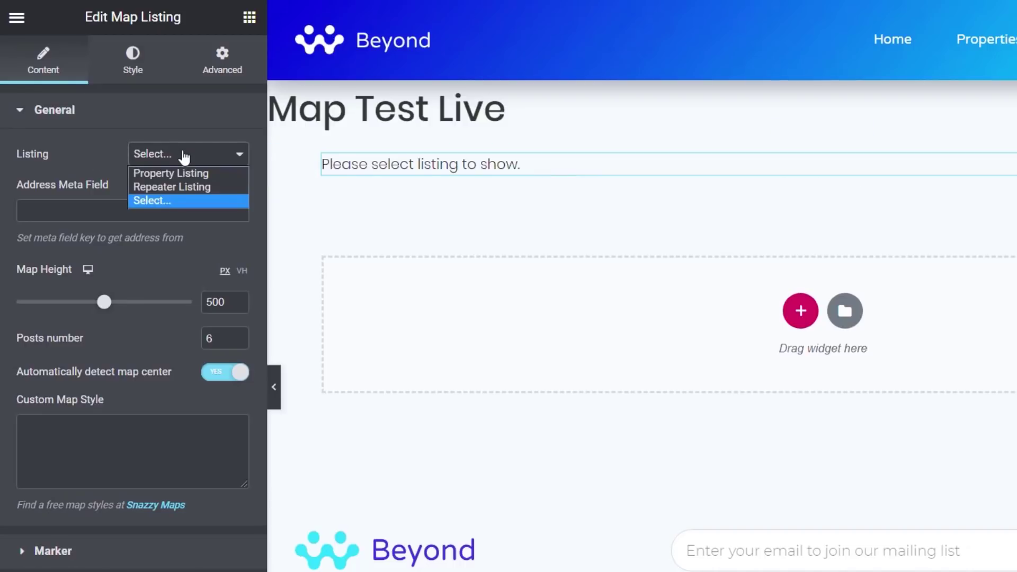
click(211, 175)
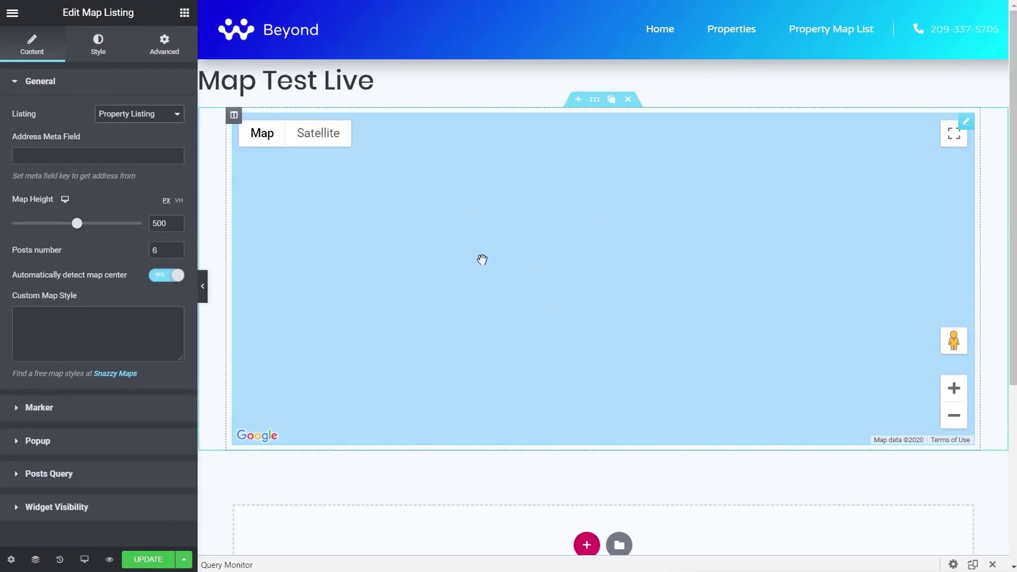
click(117, 155)
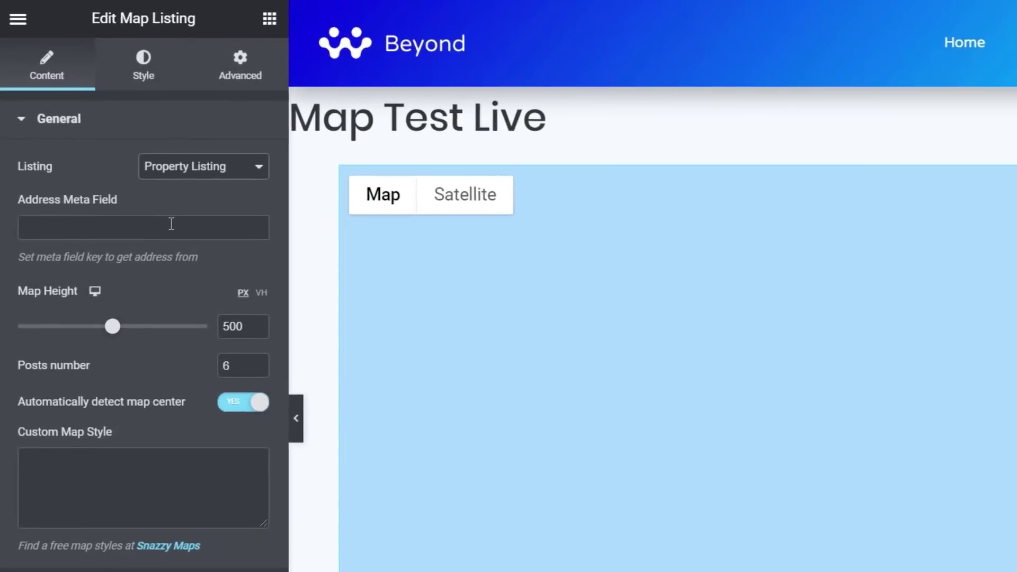
text(_address)
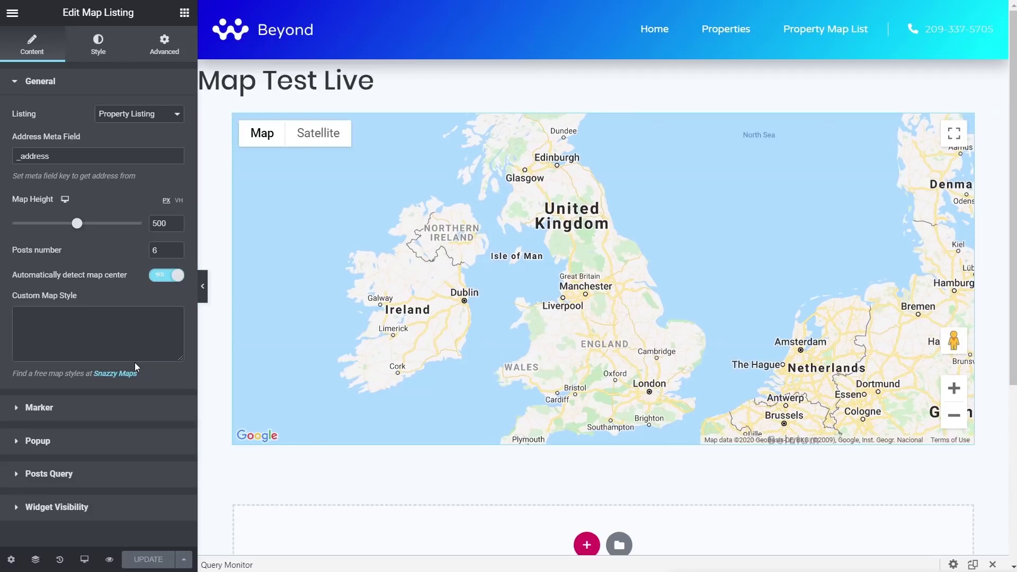
Set the marker type to Icon and insert the map marker with a hollow centre from the icon library.
click(48, 407)
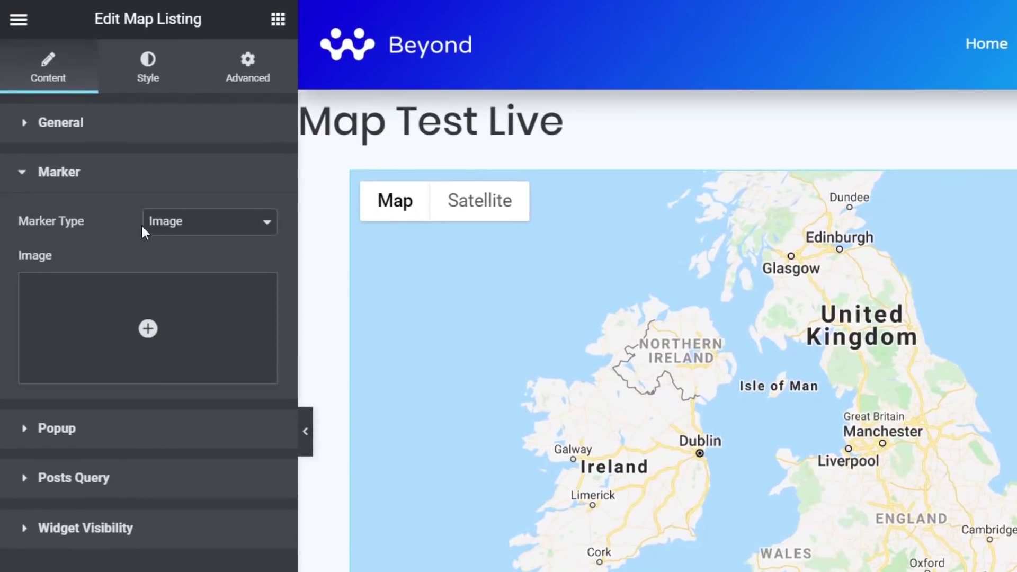
mouse_move(170, 293)
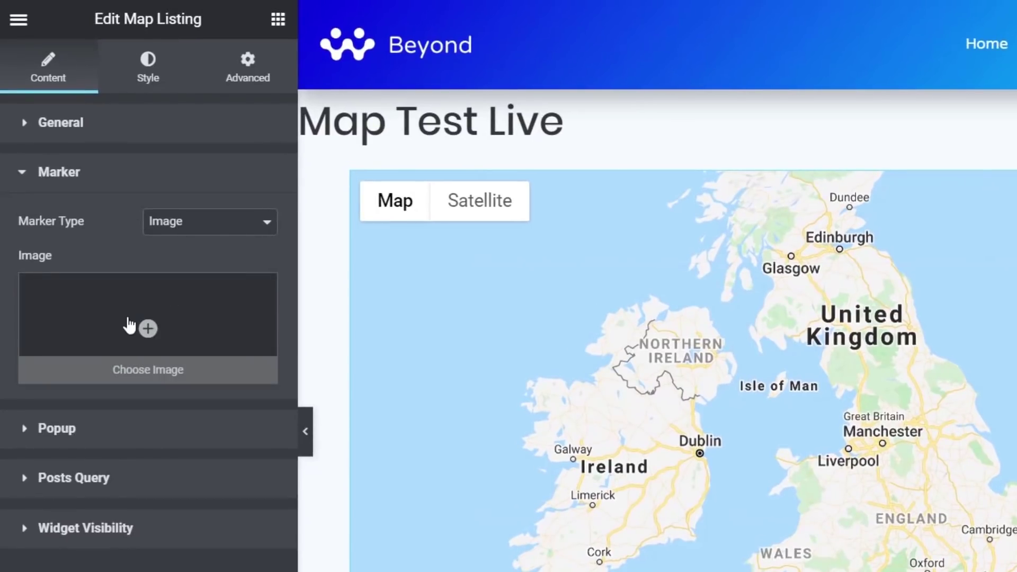
click(226, 228)
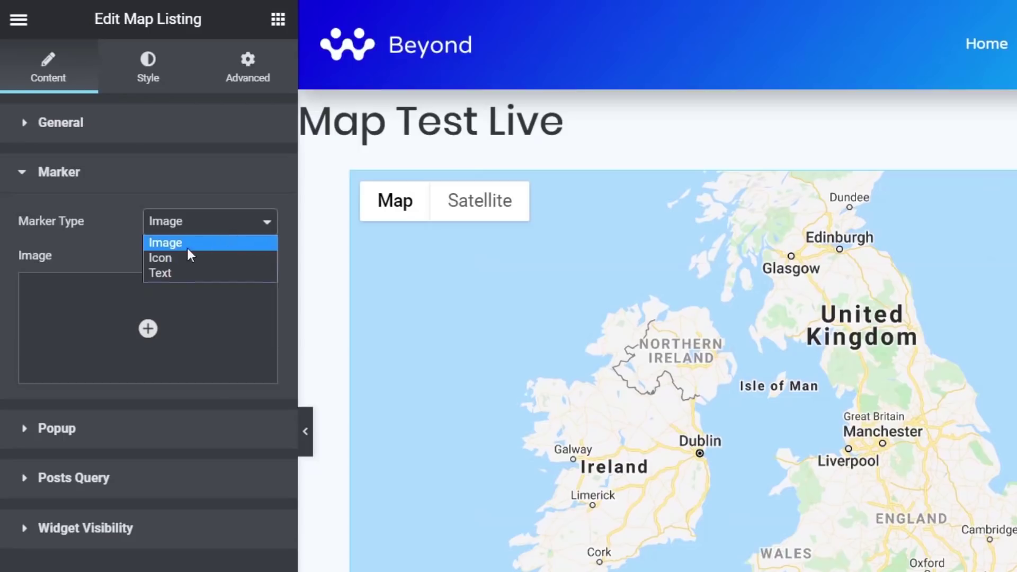
click(172, 258)
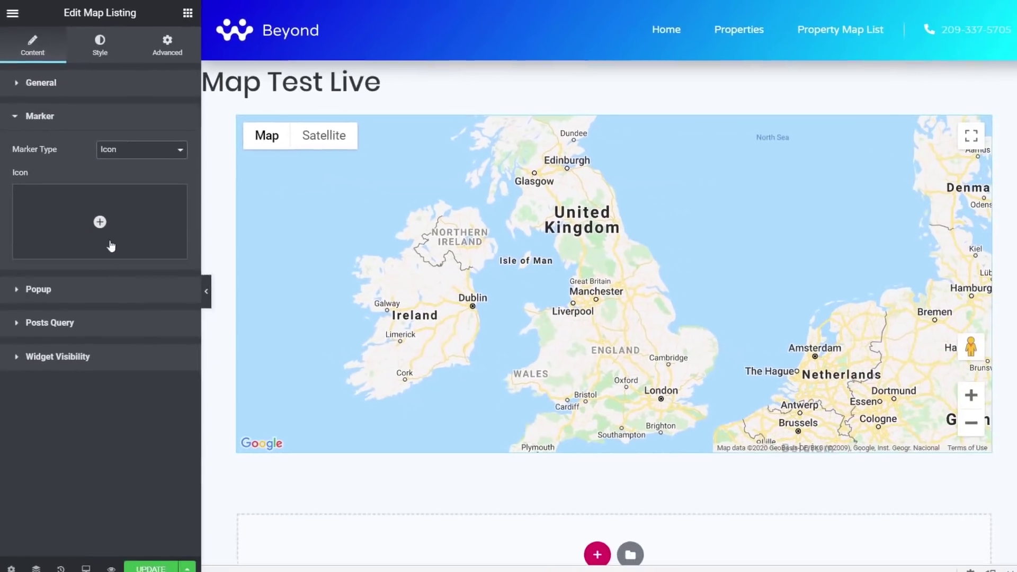
click(102, 227)
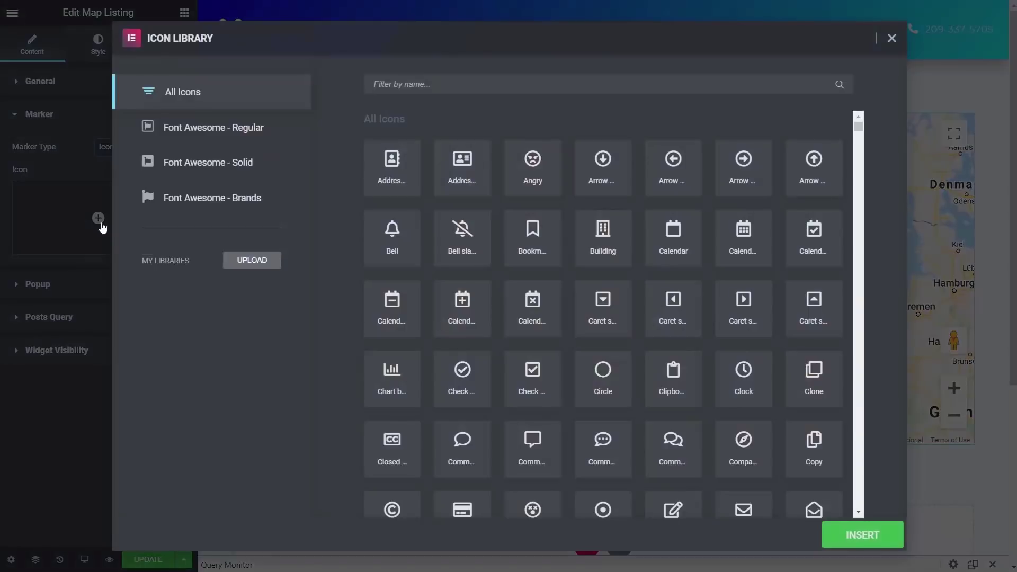
click(425, 85)
text(map)
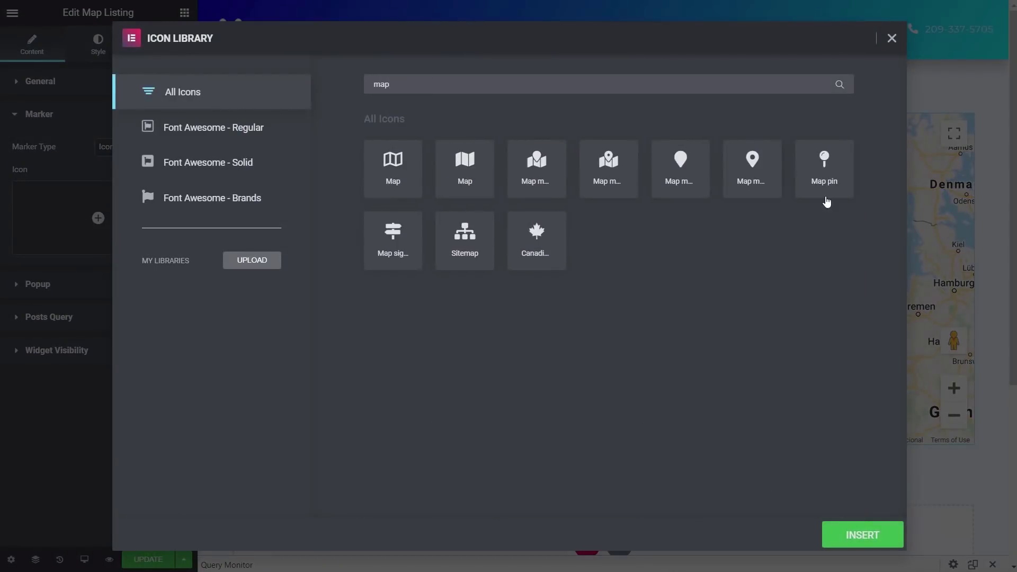
click(768, 182)
click(863, 535)
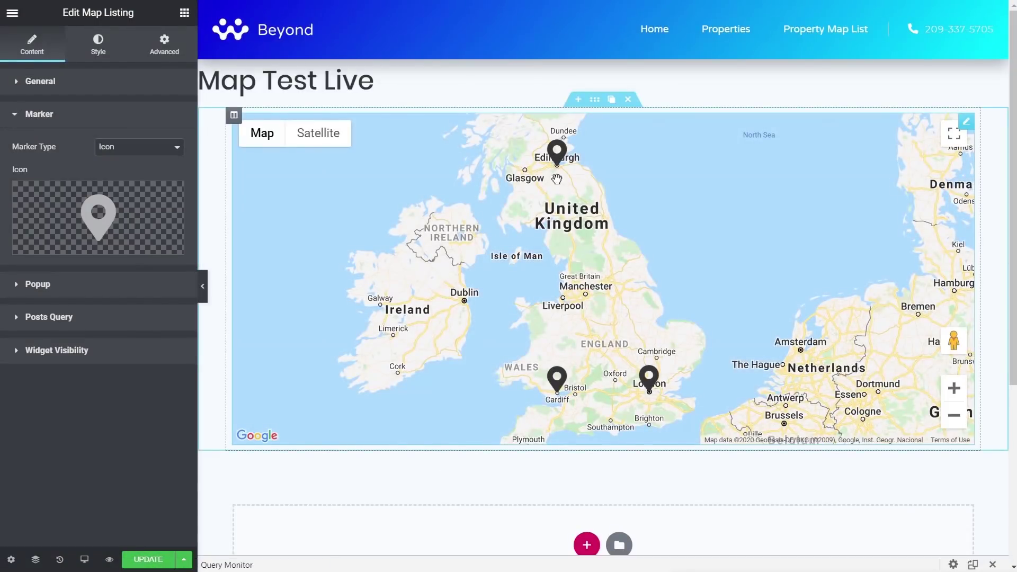
Check the property popups of the Cardiff, London and Edinburgh pins on the map.
click(556, 377)
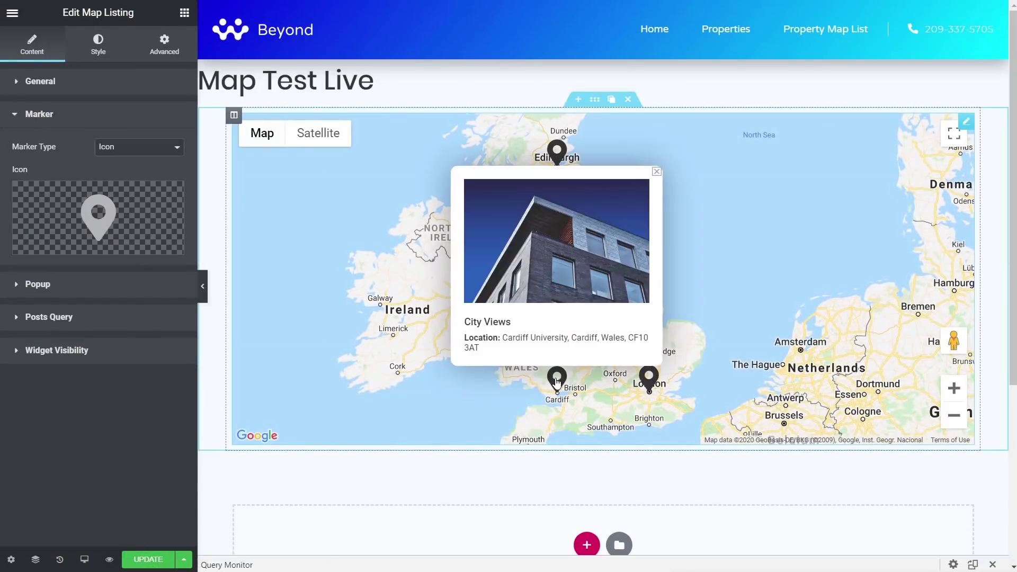
click(656, 173)
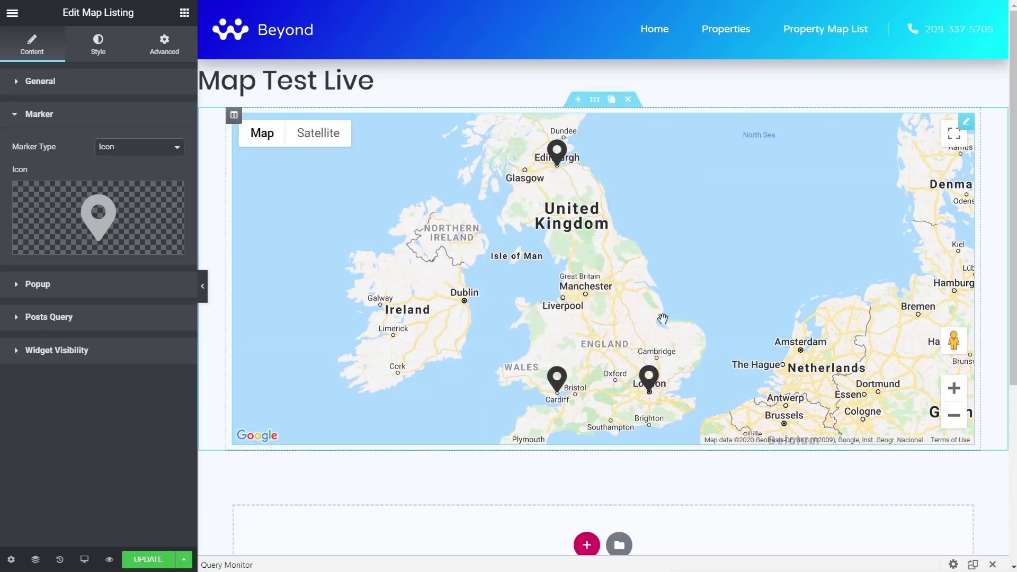
click(650, 377)
click(749, 178)
click(557, 154)
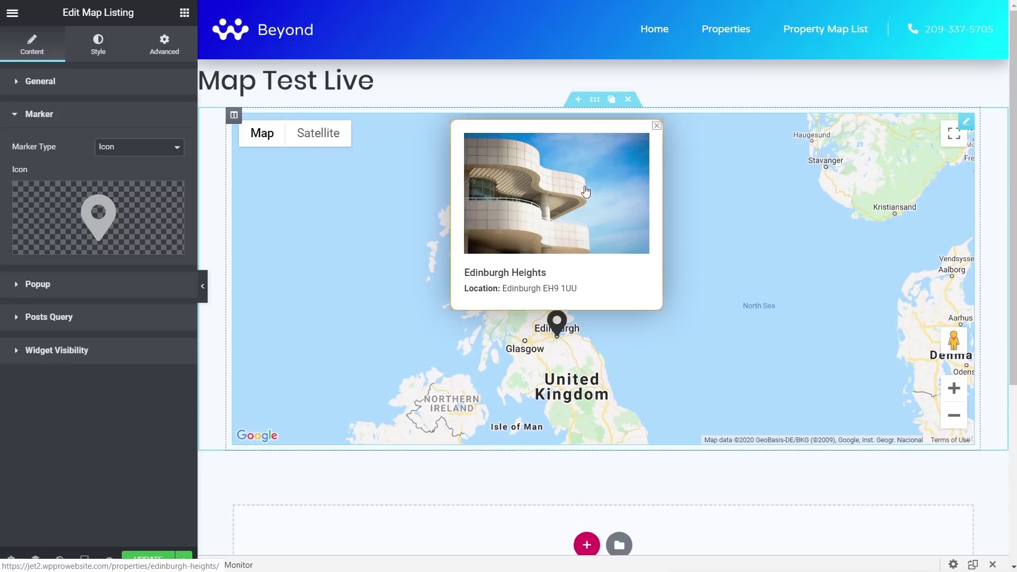
click(657, 126)
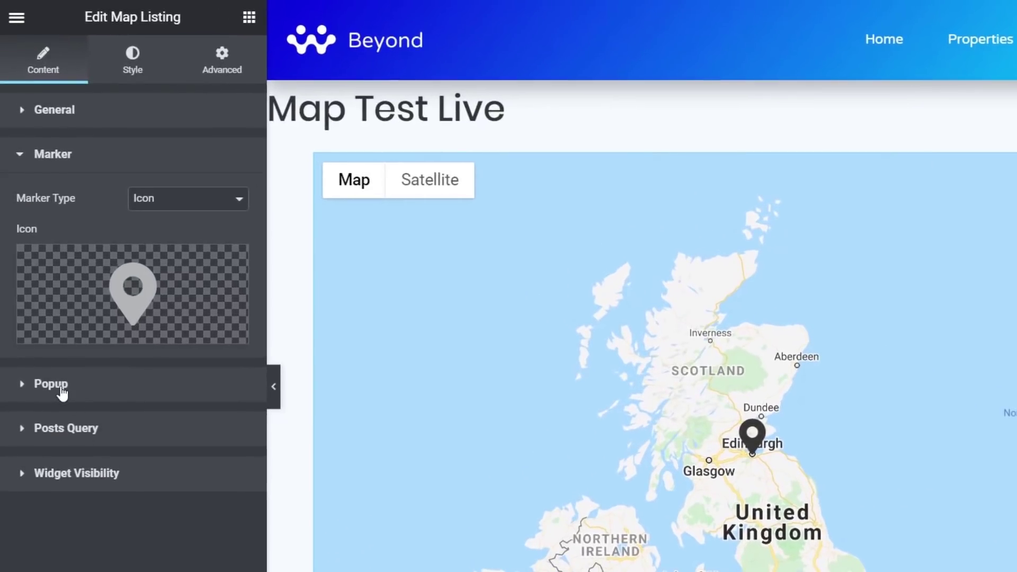
Set the marker popup width to 250 pixels and check the Cardiff pin's popup.
click(45, 289)
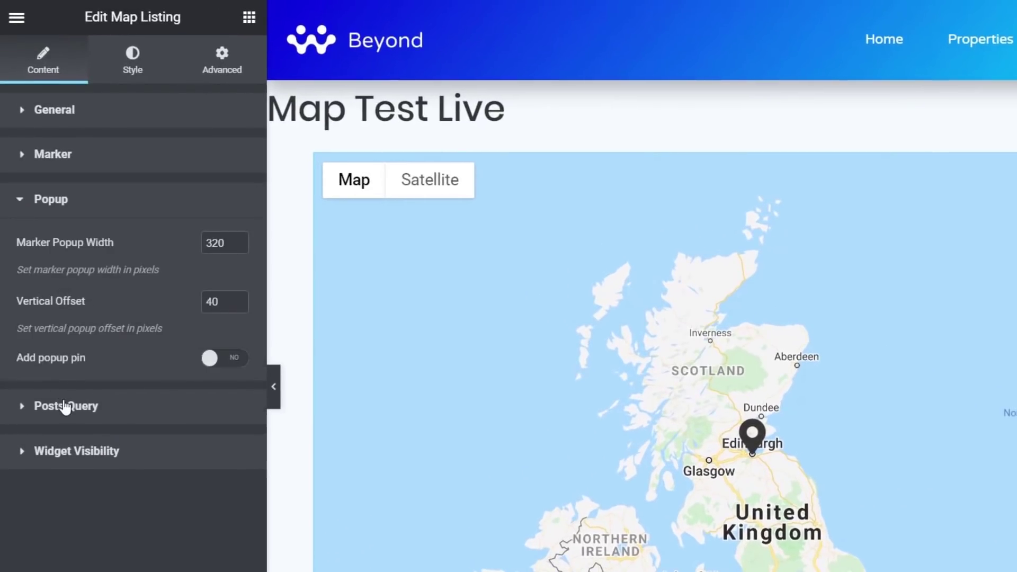
drag(235, 251, 189, 249)
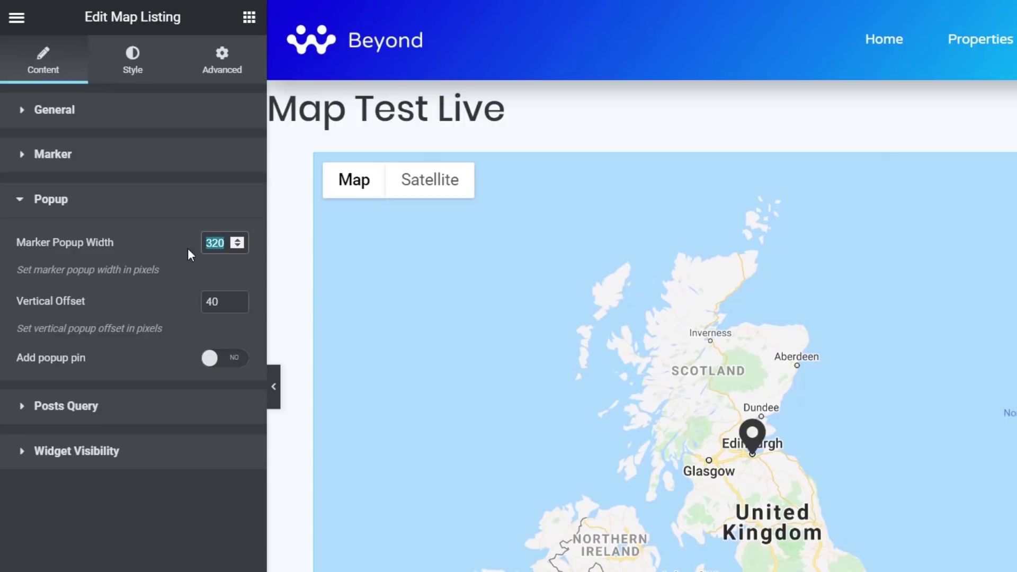
text(250)
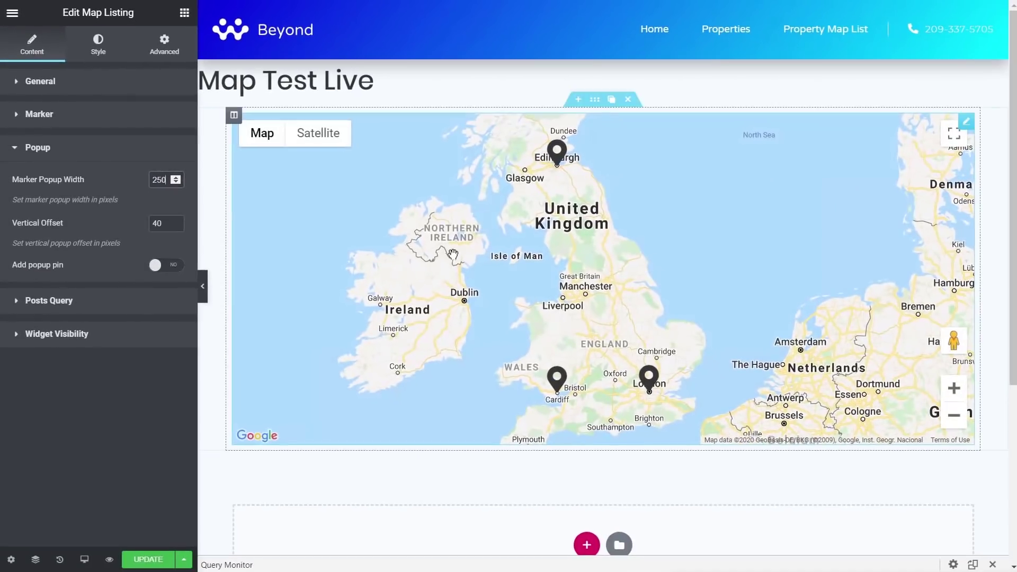
click(557, 377)
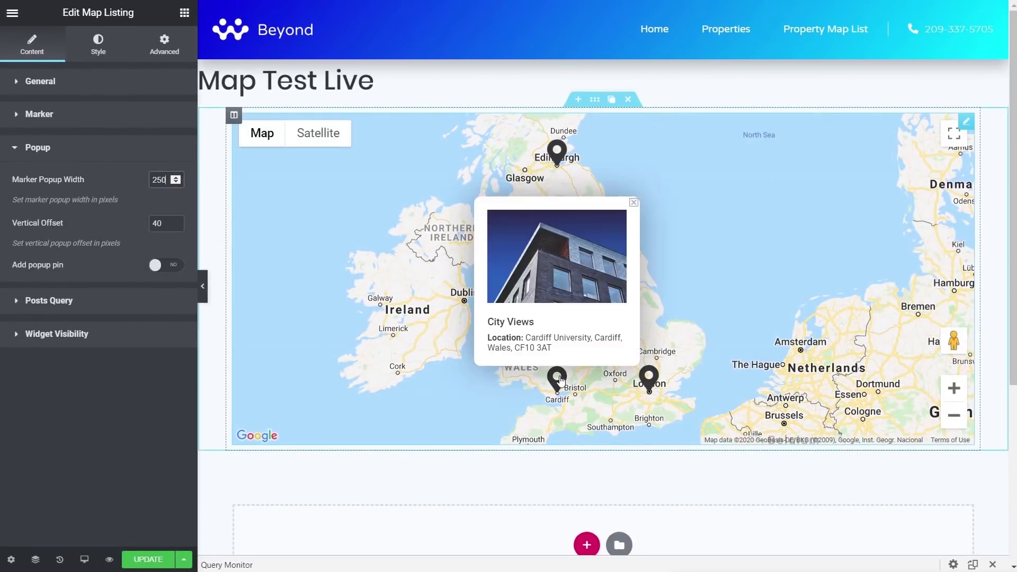
click(634, 204)
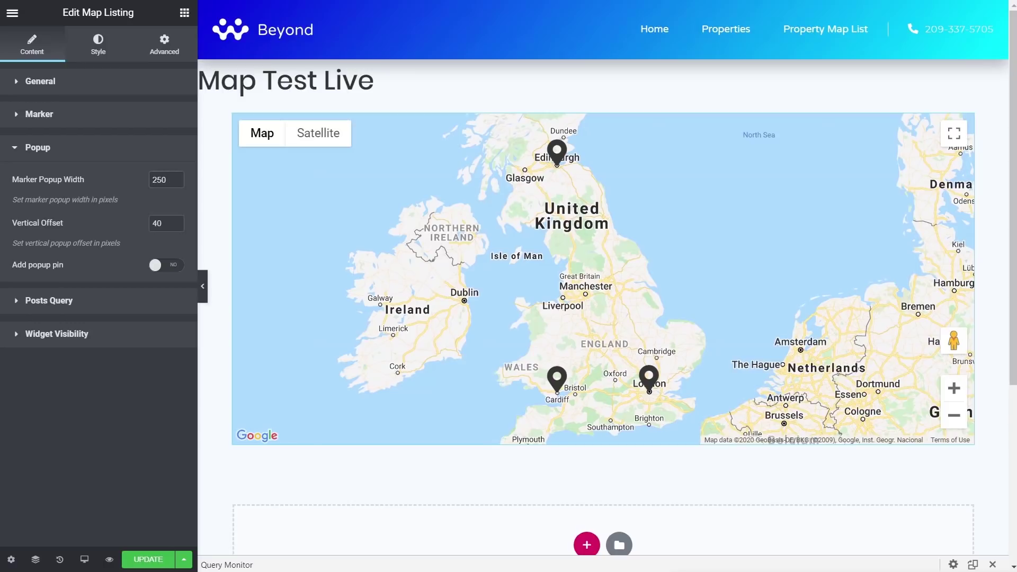
Examine the map's posts query settings, including the query types available for the order_offset item.
click(57, 301)
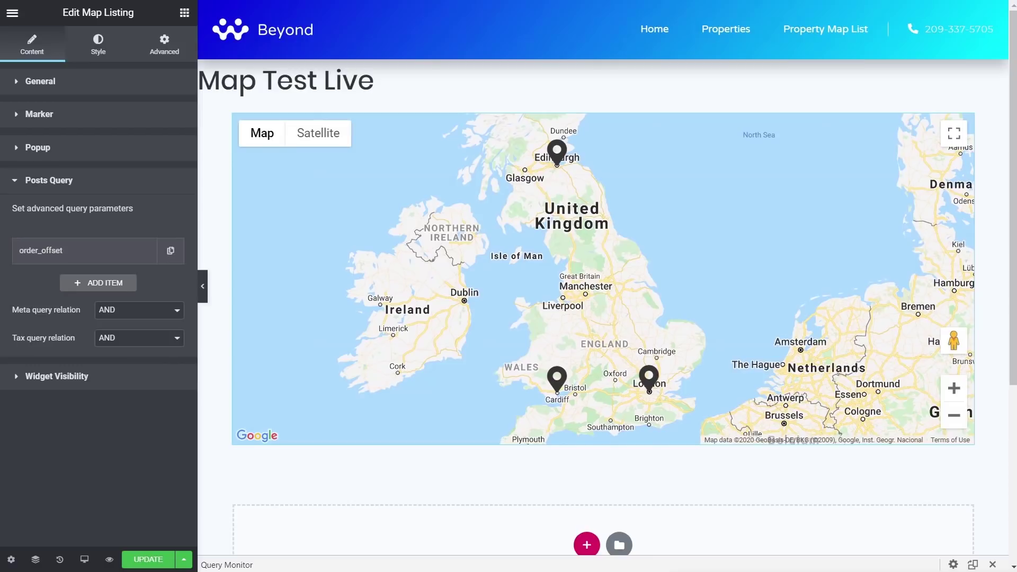
click(98, 262)
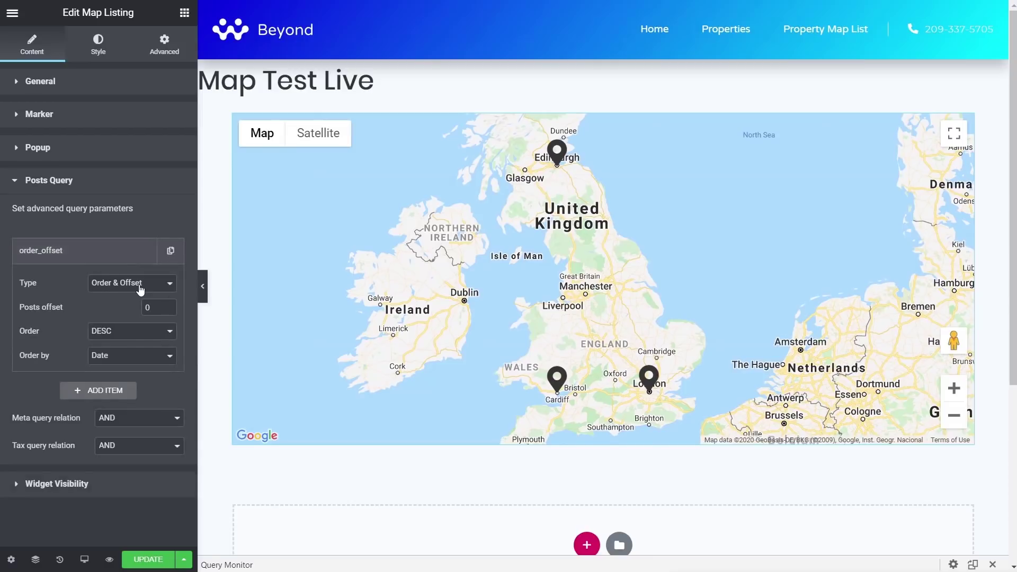
click(126, 258)
click(126, 259)
click(172, 286)
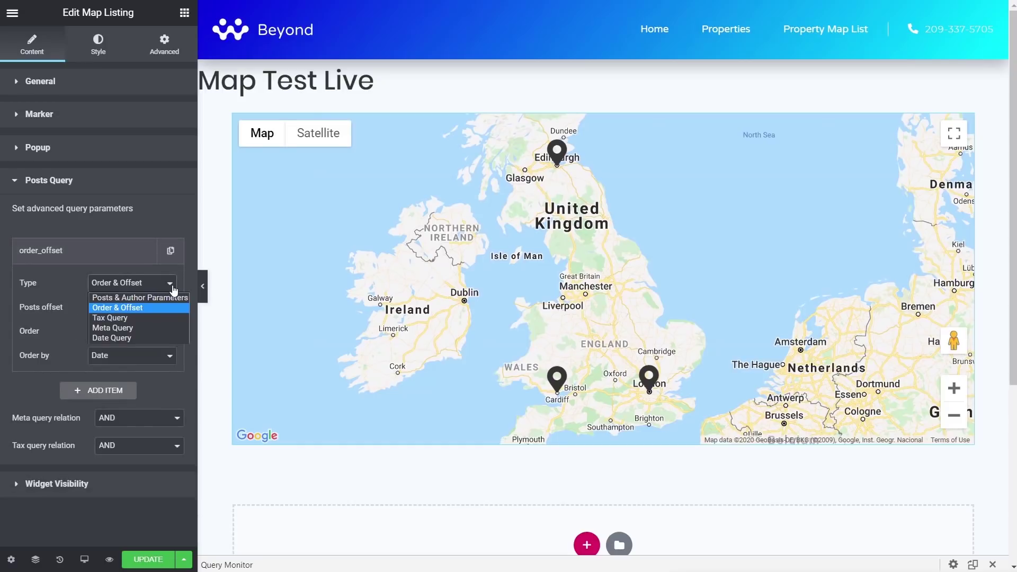
click(65, 190)
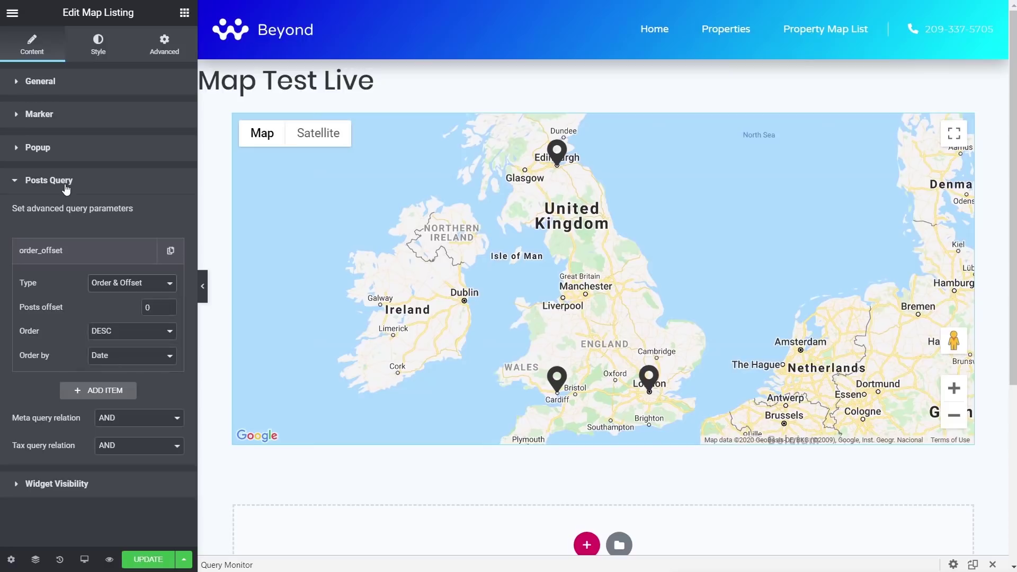
click(66, 186)
click(69, 216)
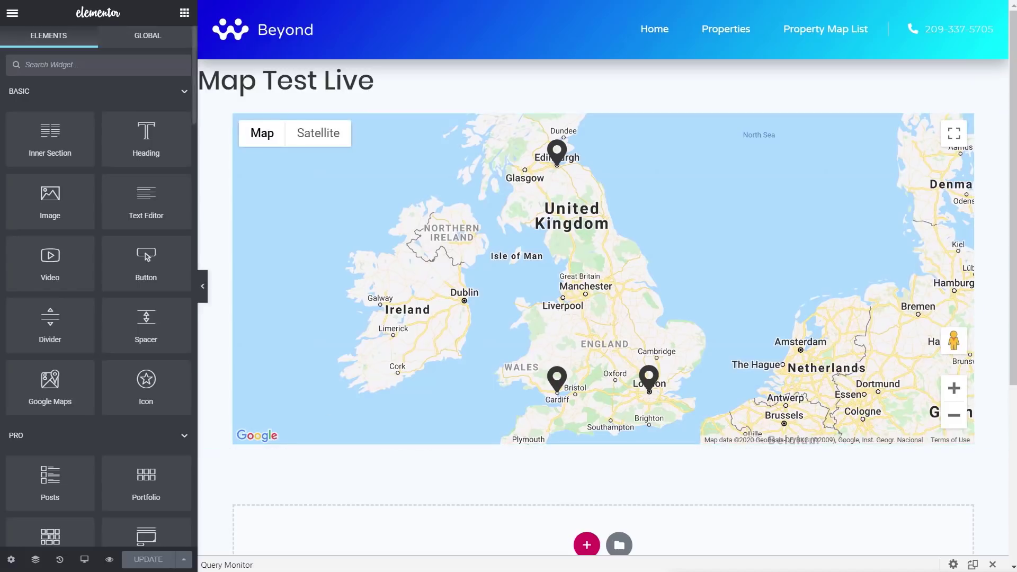
Exit the page editor to the dashboard and open the Property Location smart filter to review its settings.
click(12, 12)
click(109, 385)
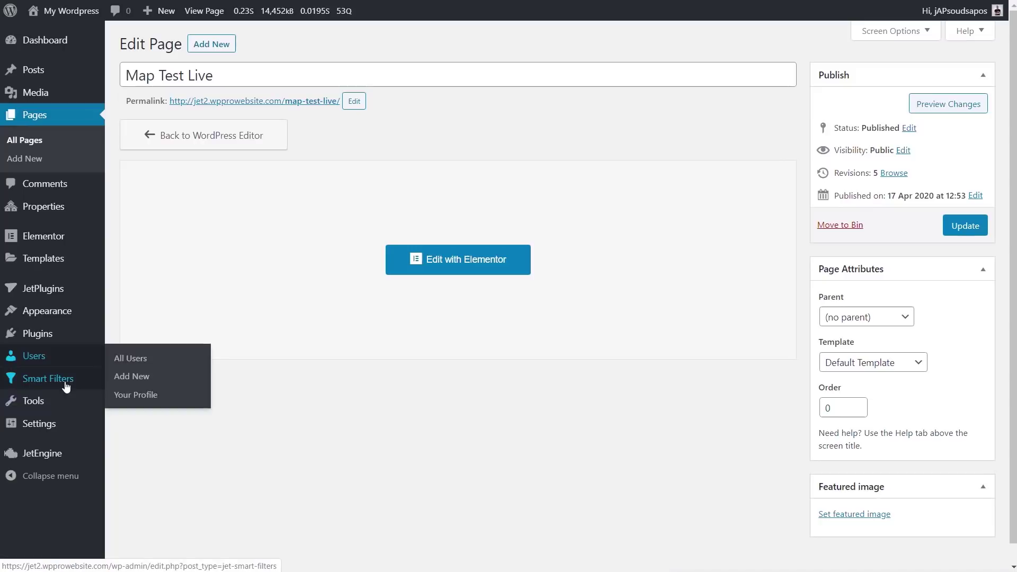
click(131, 385)
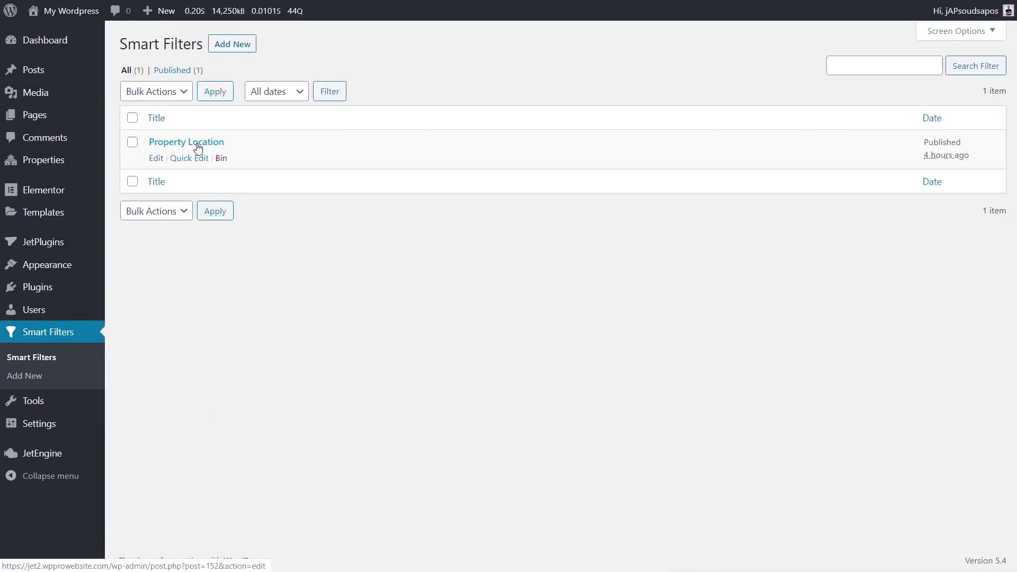
click(197, 145)
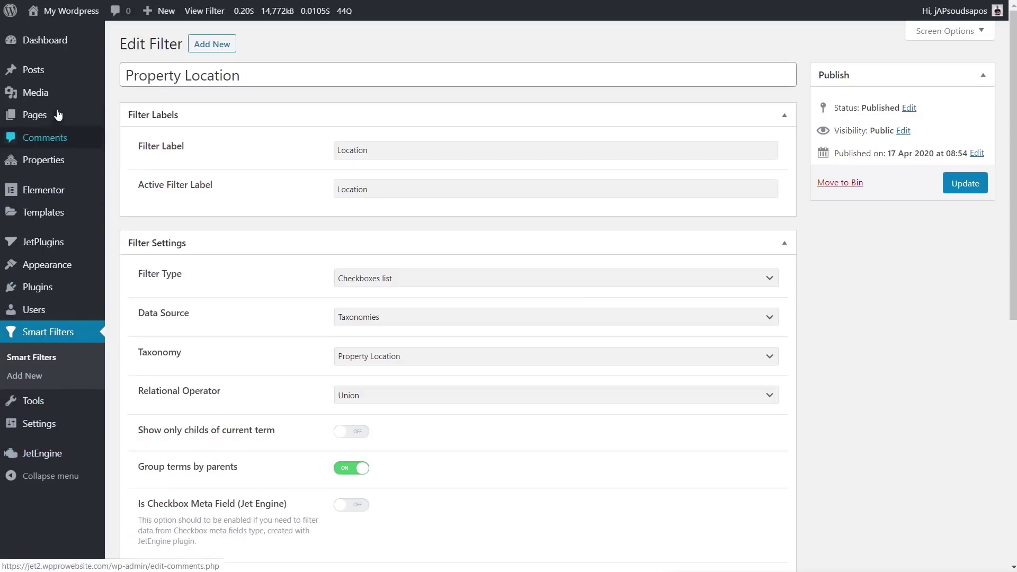
mouse_move(52, 114)
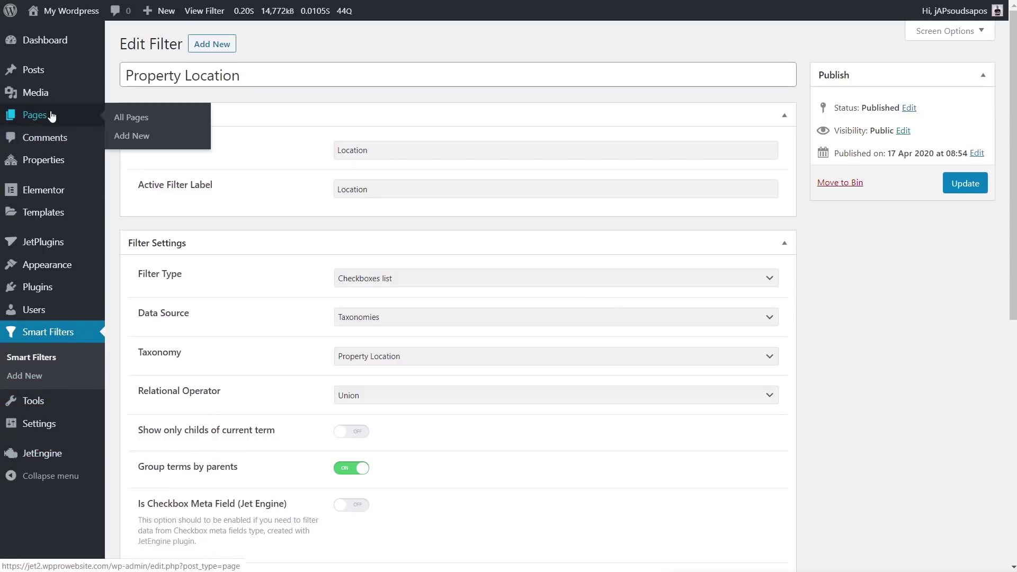
Open the Map Test Live page in the Elementor editor and add a Checkboxes Filter widget above the map.
click(161, 123)
click(306, 158)
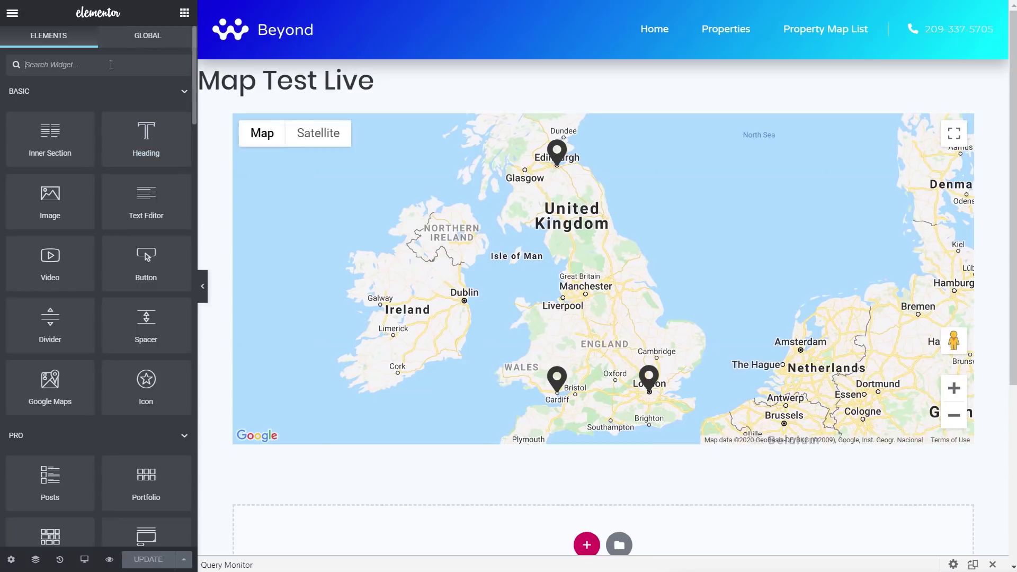
text(filter)
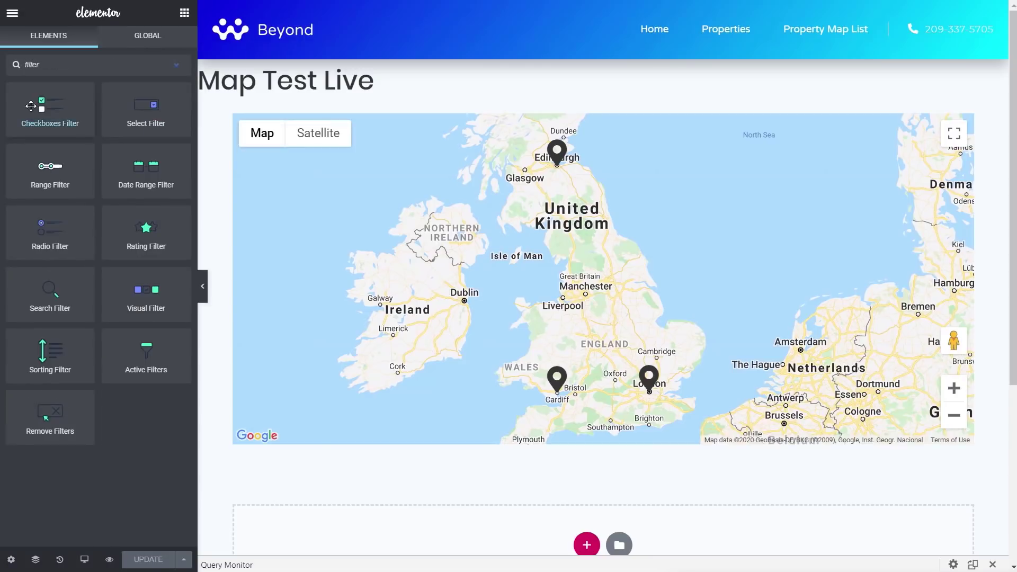
drag(31, 105, 346, 115)
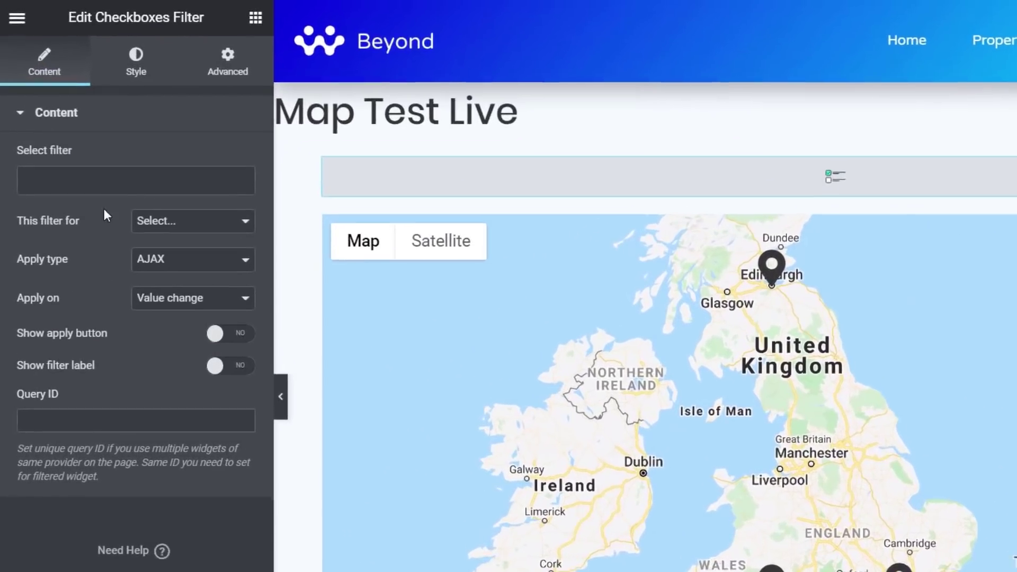
Assign the Property Location filter to the checkboxes widget, target it at JetEngine Maps, and save the page.
click(85, 127)
click(103, 210)
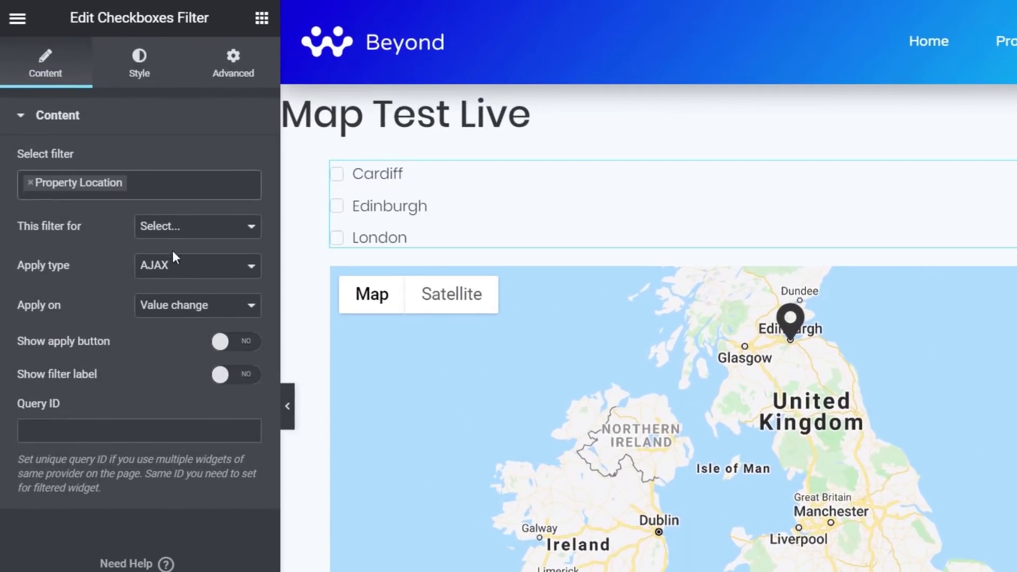
click(180, 235)
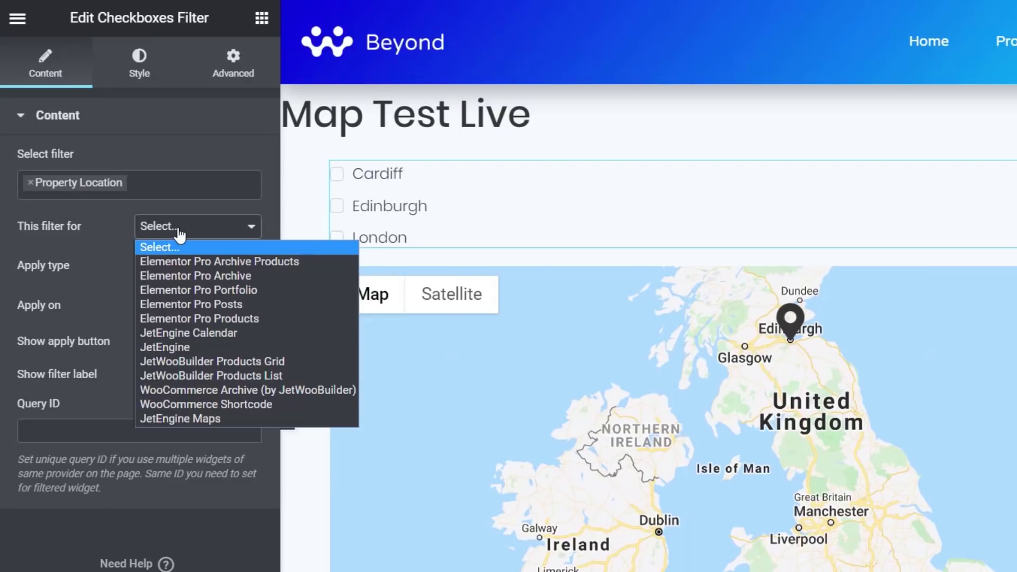
click(195, 419)
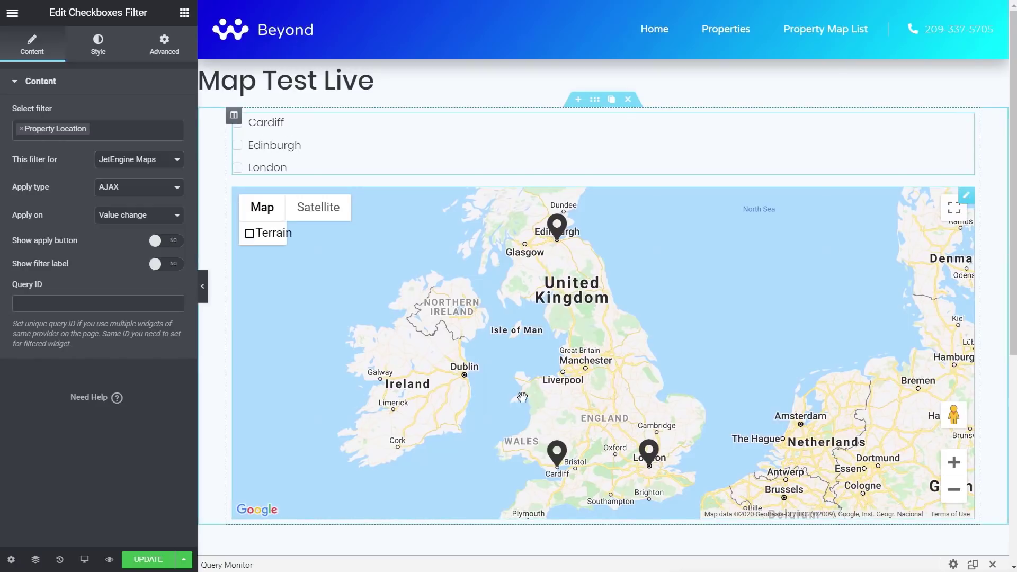
key(ctrl+s)
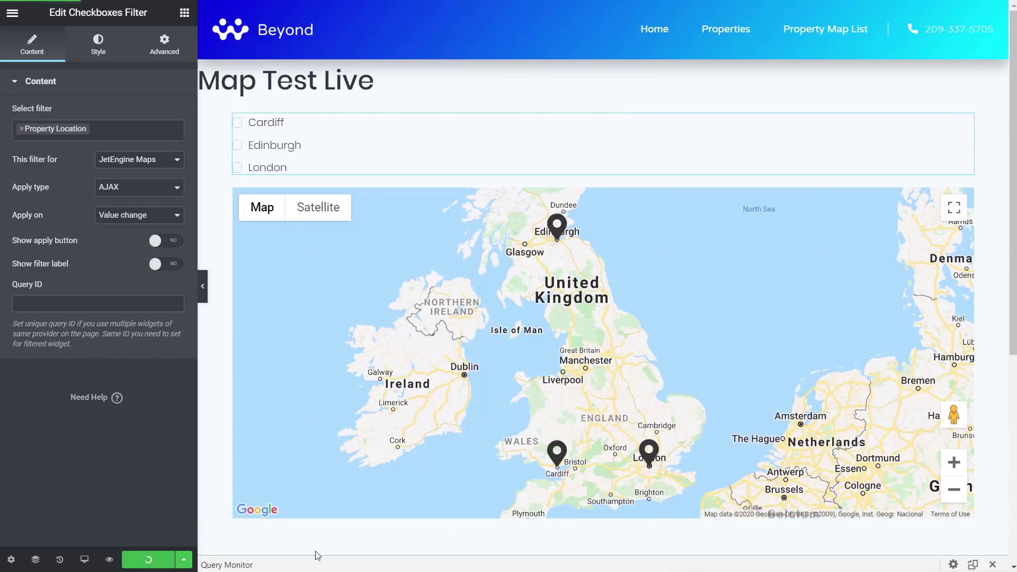
Preview the page and test the location filter with Edinburgh and London, checking the Edinburgh pin's popup.
click(109, 560)
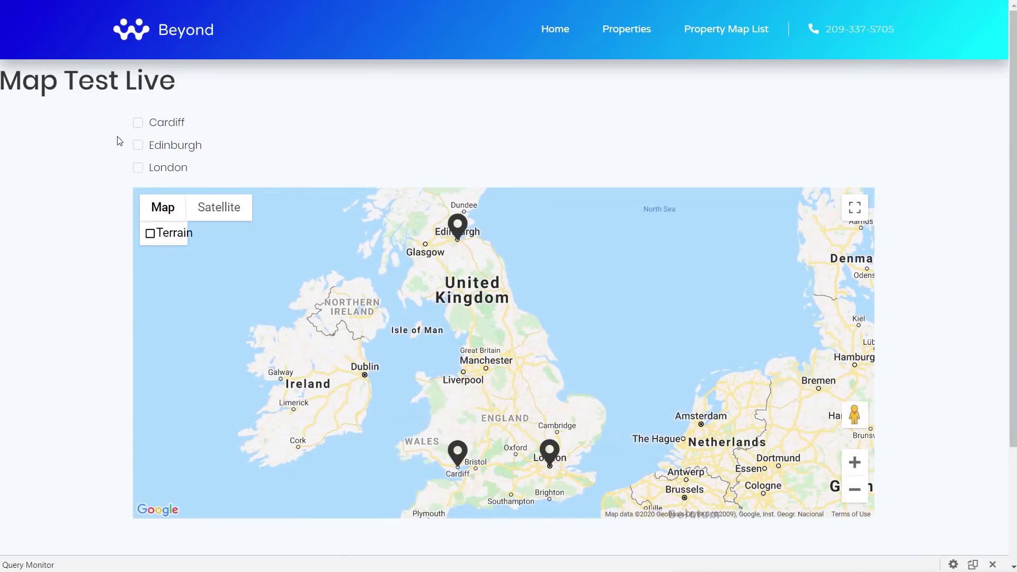
click(138, 146)
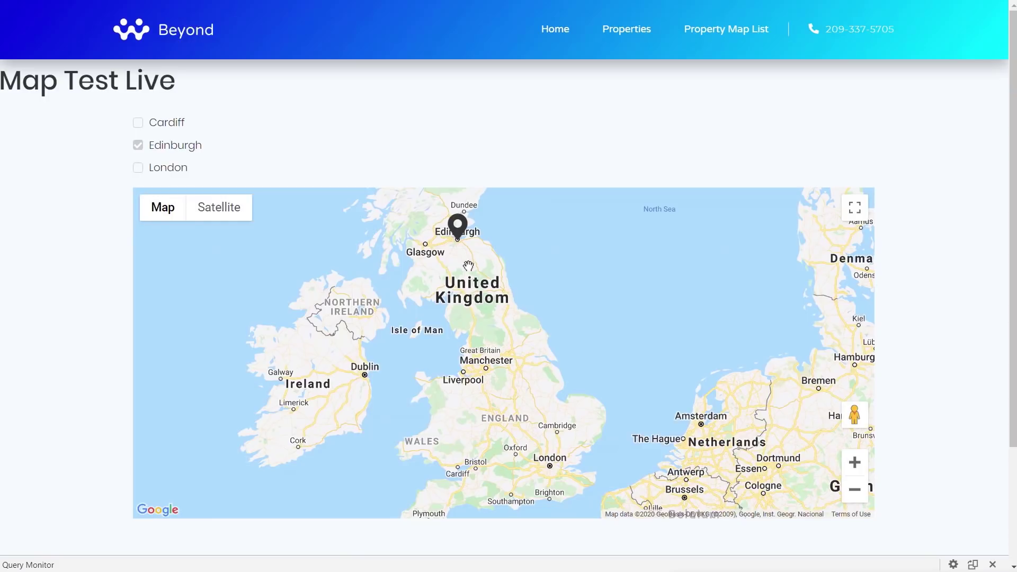
drag(458, 237, 497, 335)
click(497, 333)
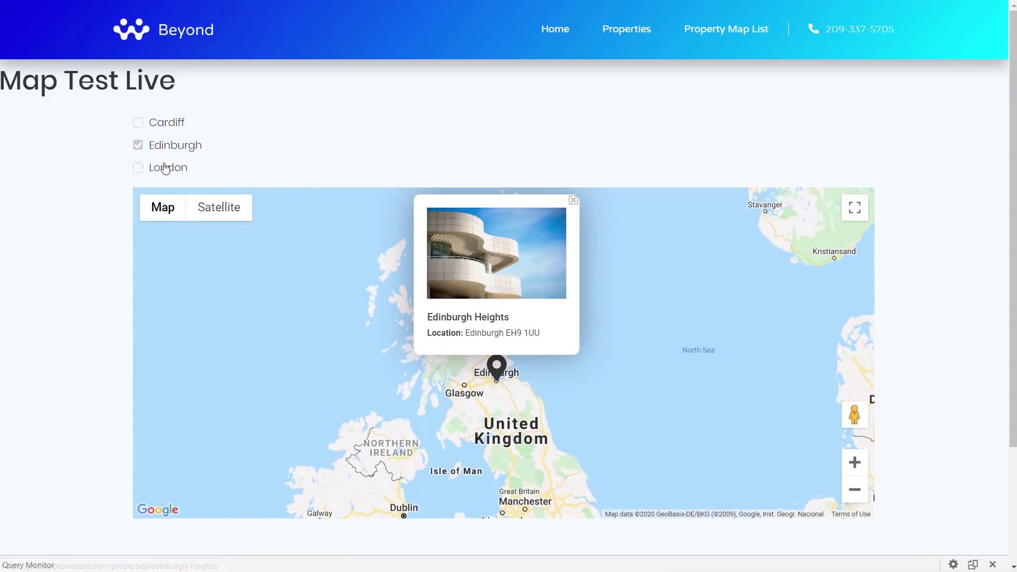
click(139, 168)
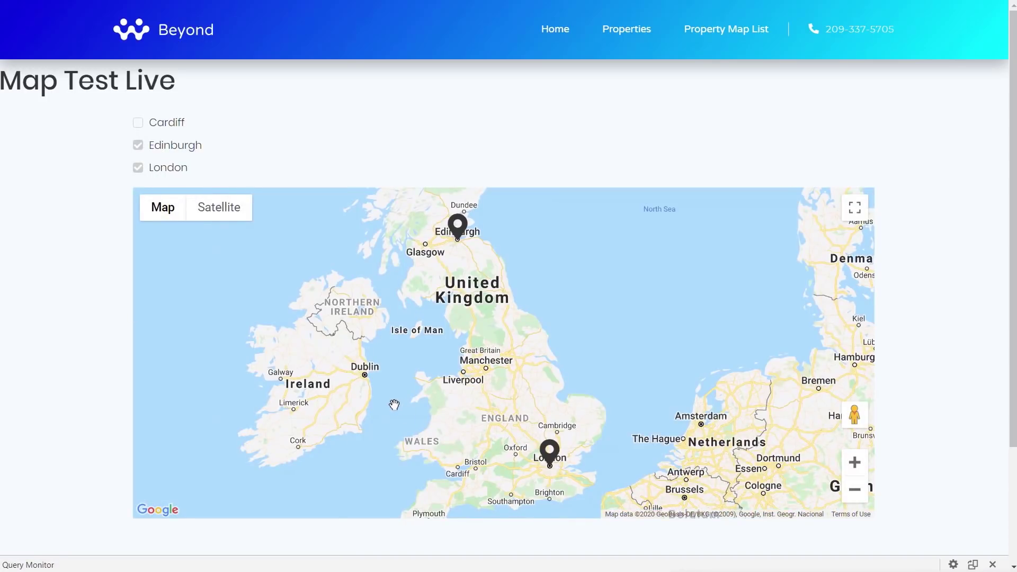
mouse_move(427, 388)
mouse_down()
mouse_move(407, 356)
mouse_move(428, 390)
mouse_up()
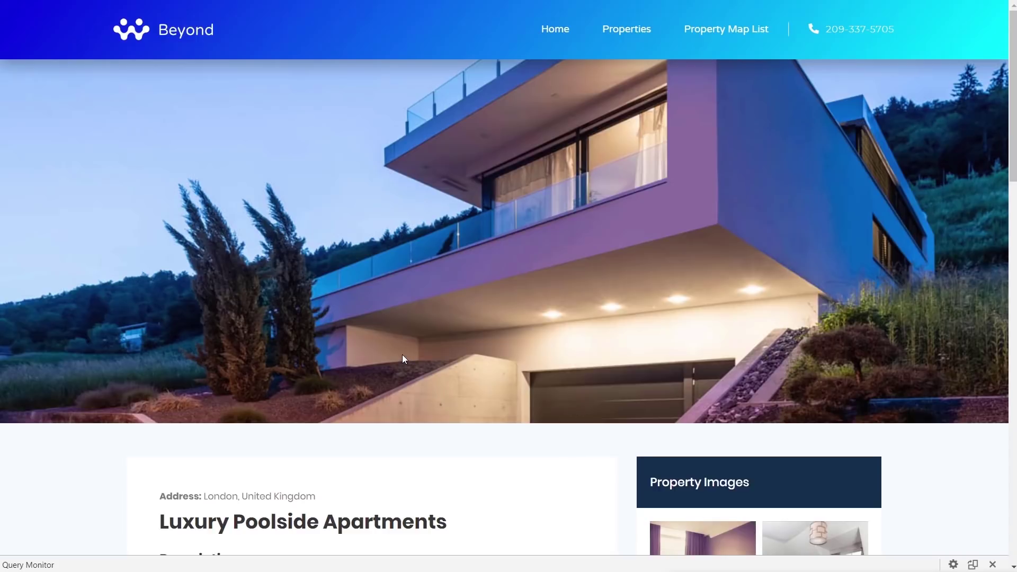
Review the Luxury Poolside Apartments property page down to its Our Rooms section.
scroll(403, 359, down, 12)
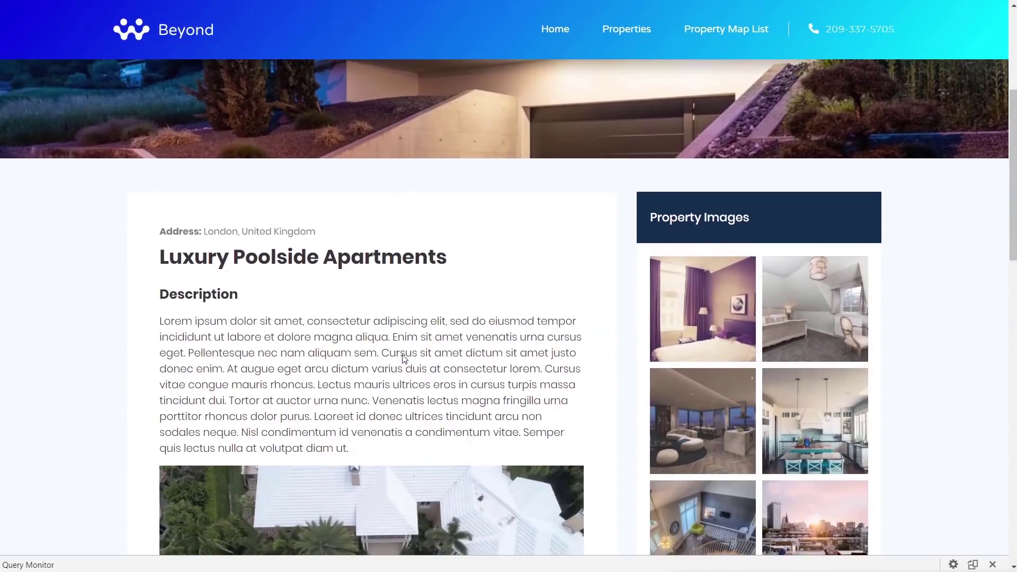
scroll(403, 359, down, 8)
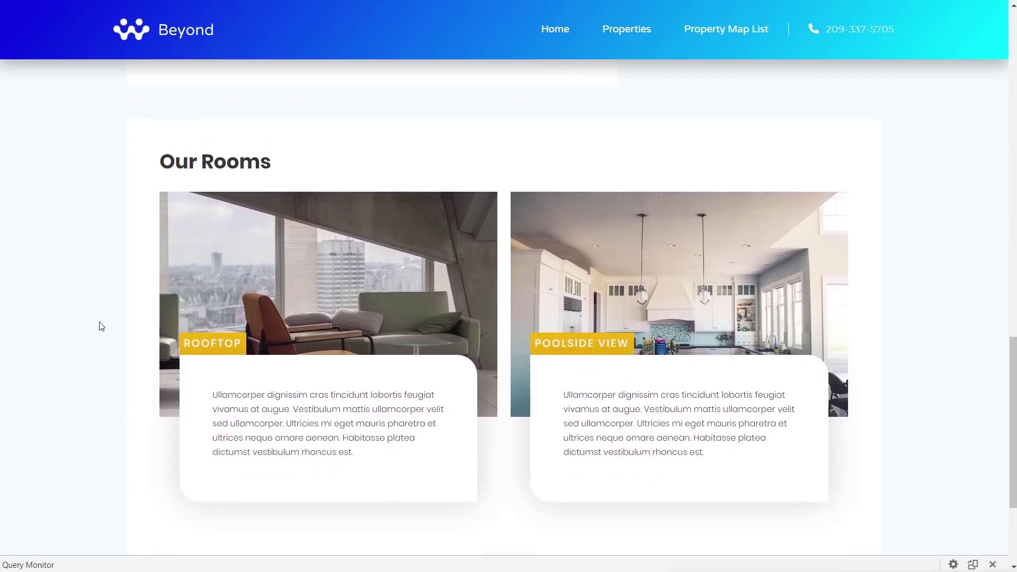
scroll(96, 325, up, 1)
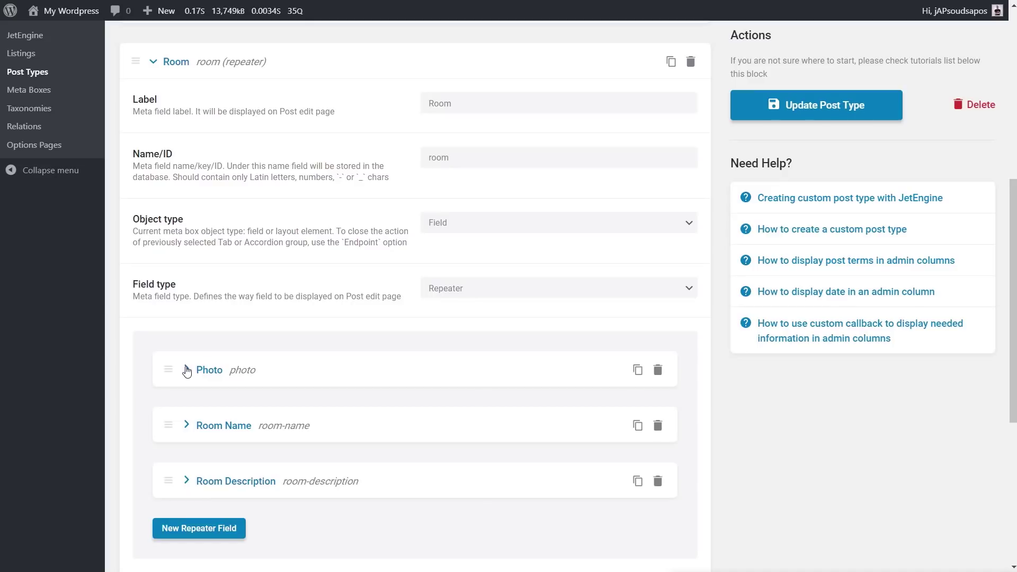
Start a new JetEngine listing item with Repeater Field as its source and Properties as its post type.
click(27, 55)
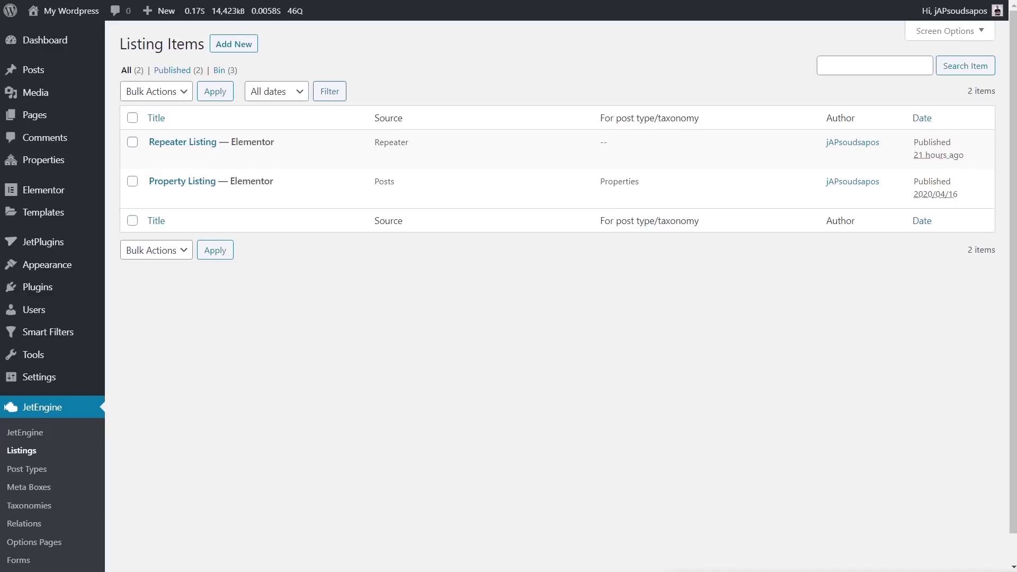
click(233, 44)
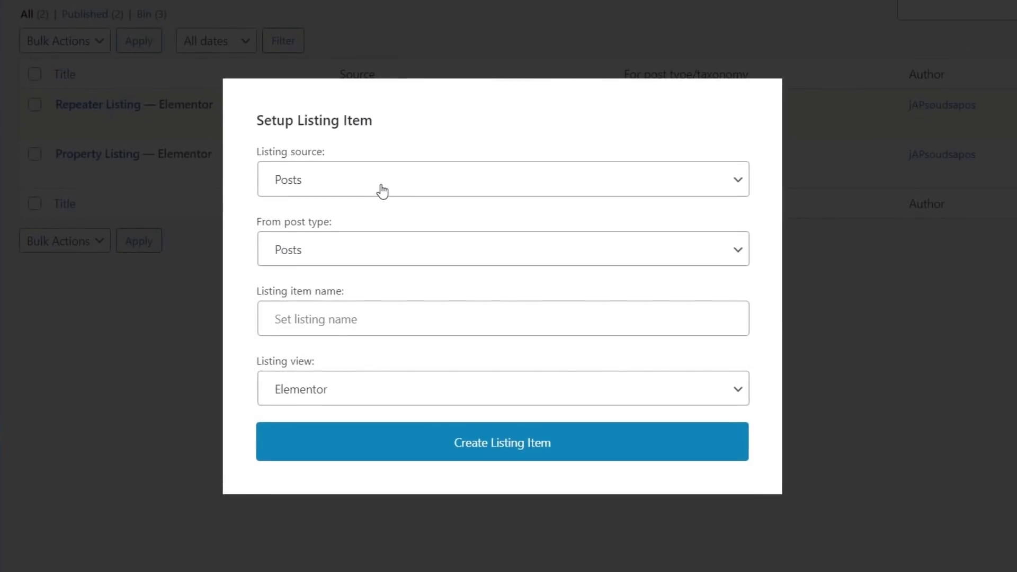
click(382, 190)
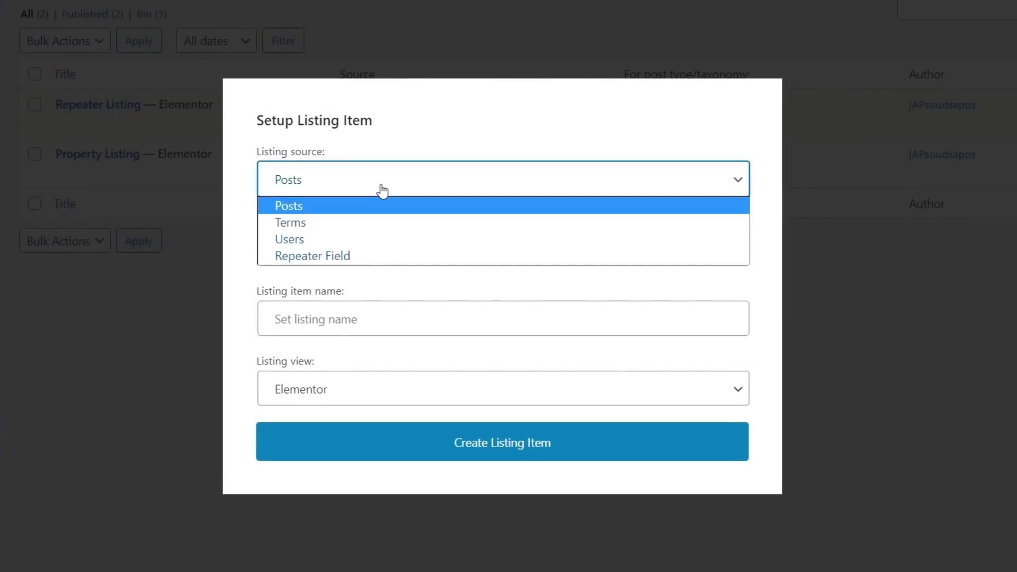
click(360, 257)
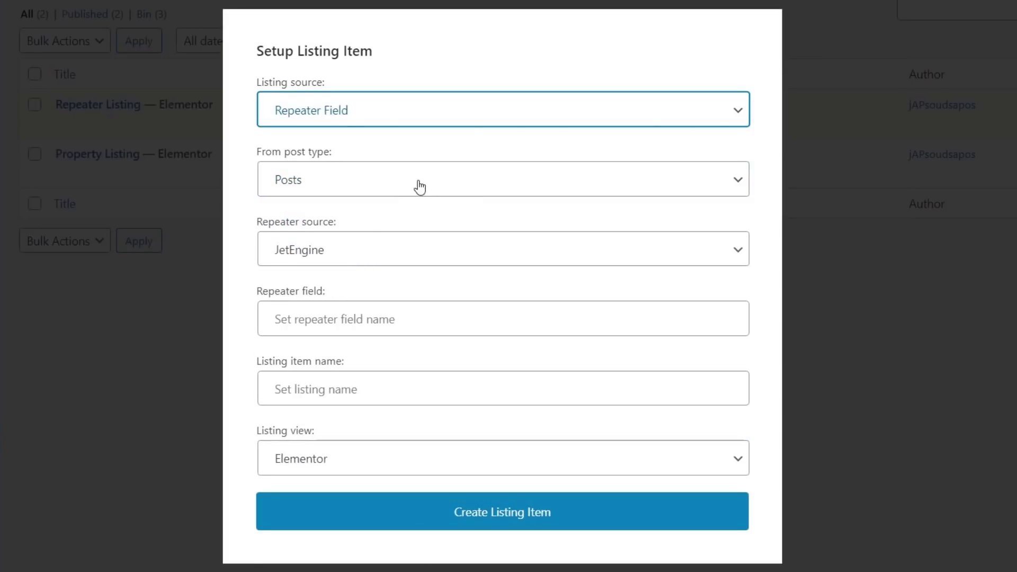
click(335, 184)
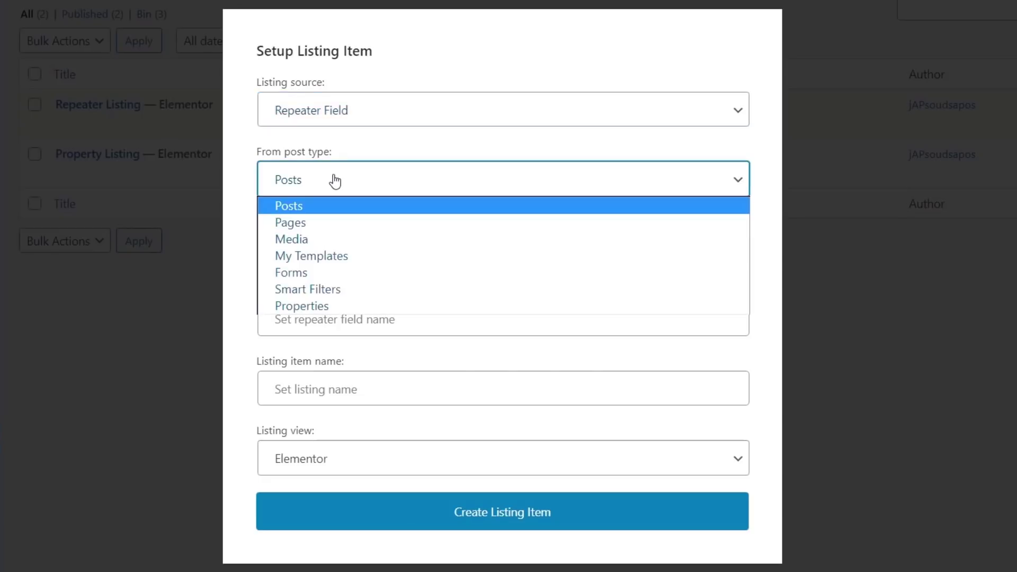
click(325, 305)
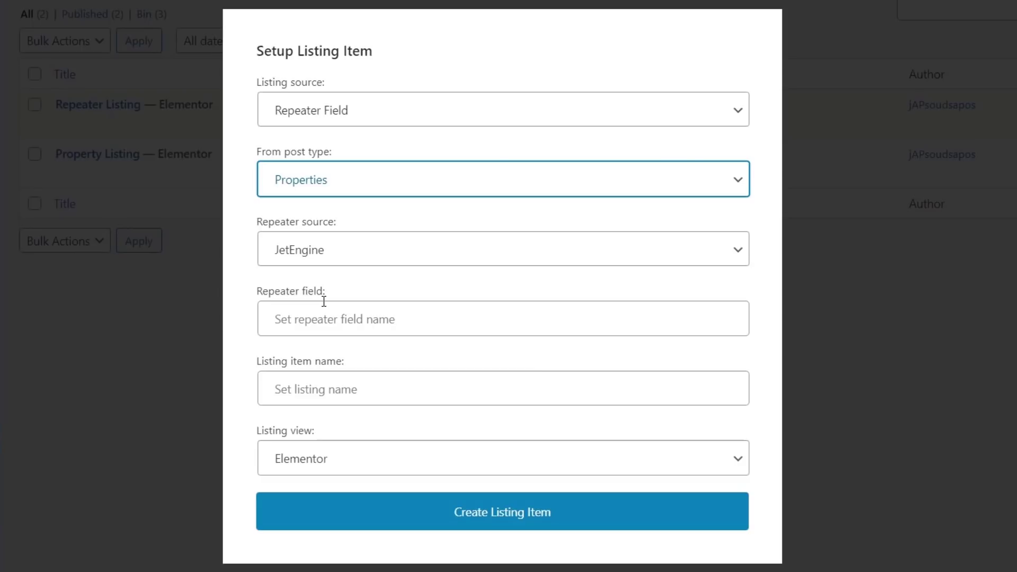
Set the listing item's repeater source to JetEngine and its repeater field to room.
click(330, 254)
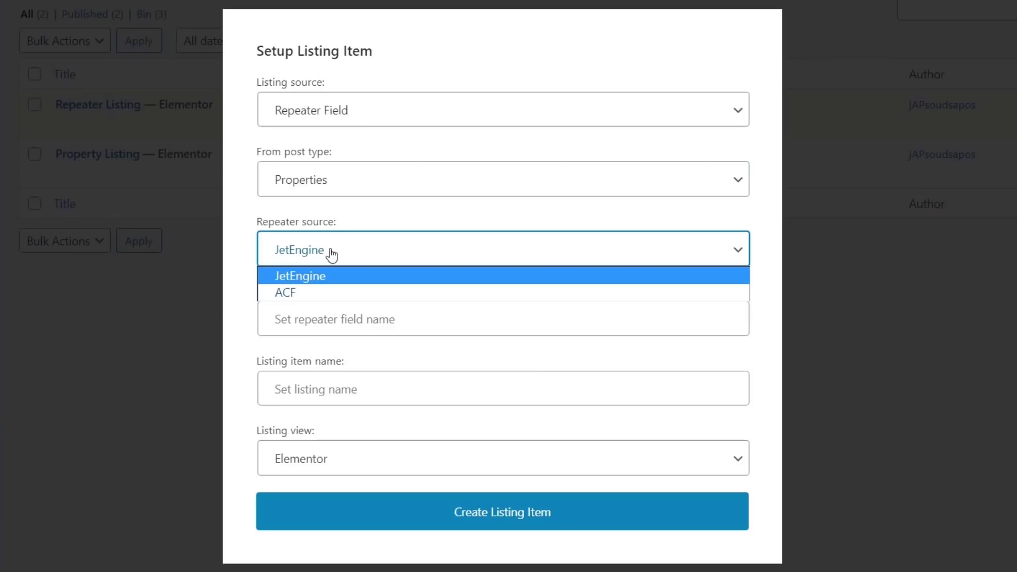
click(334, 276)
click(340, 318)
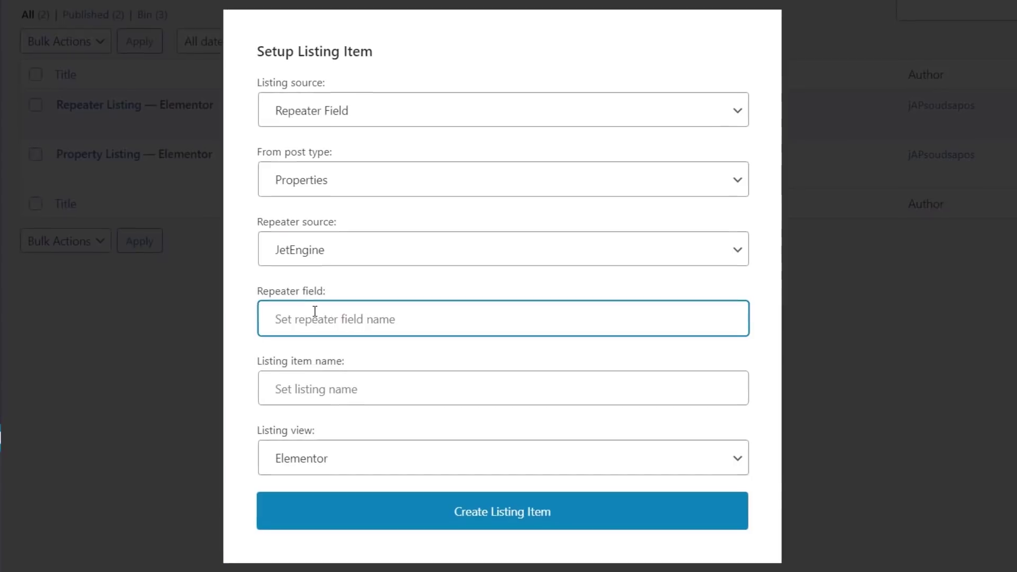
text(room)
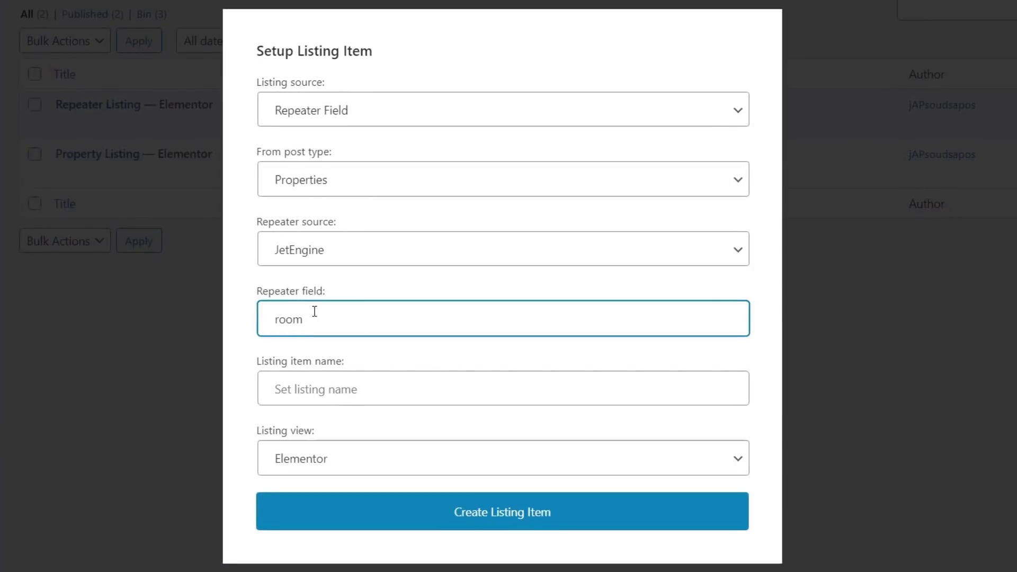
Name the listing item Test Repeater Listing, choose the Elementor listing view, and create it.
click(290, 396)
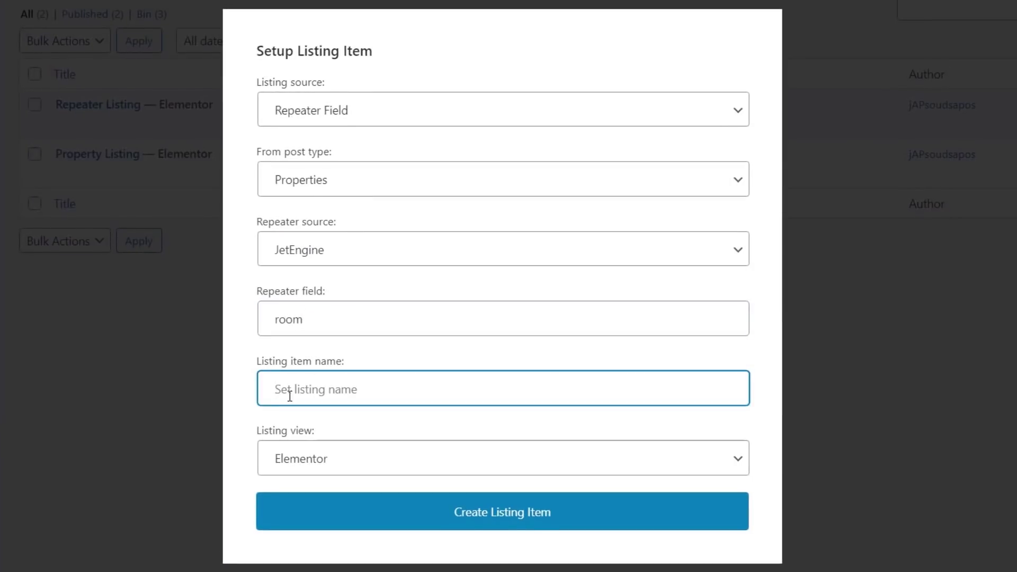
text(Test Repeater )
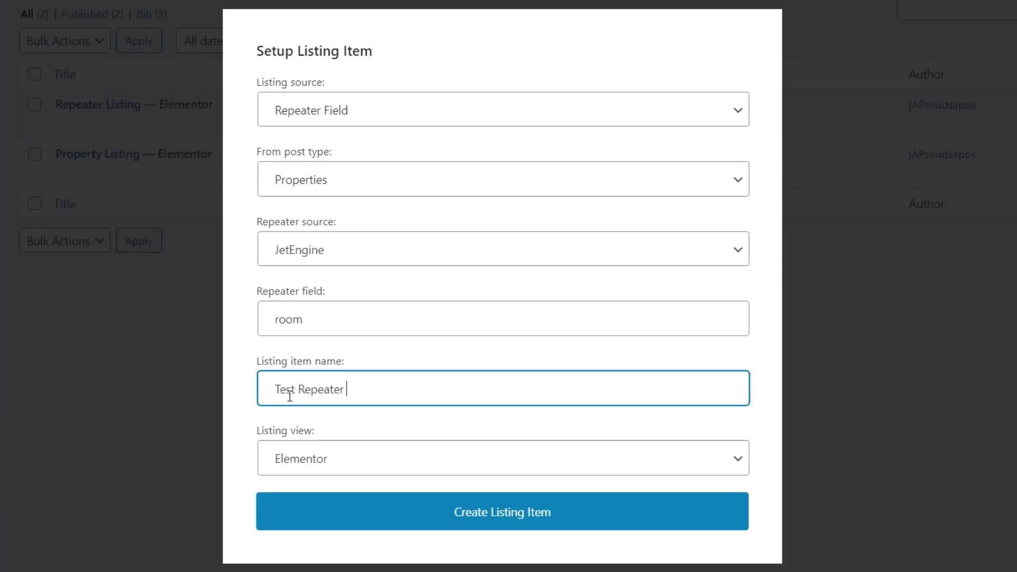
text(Listing)
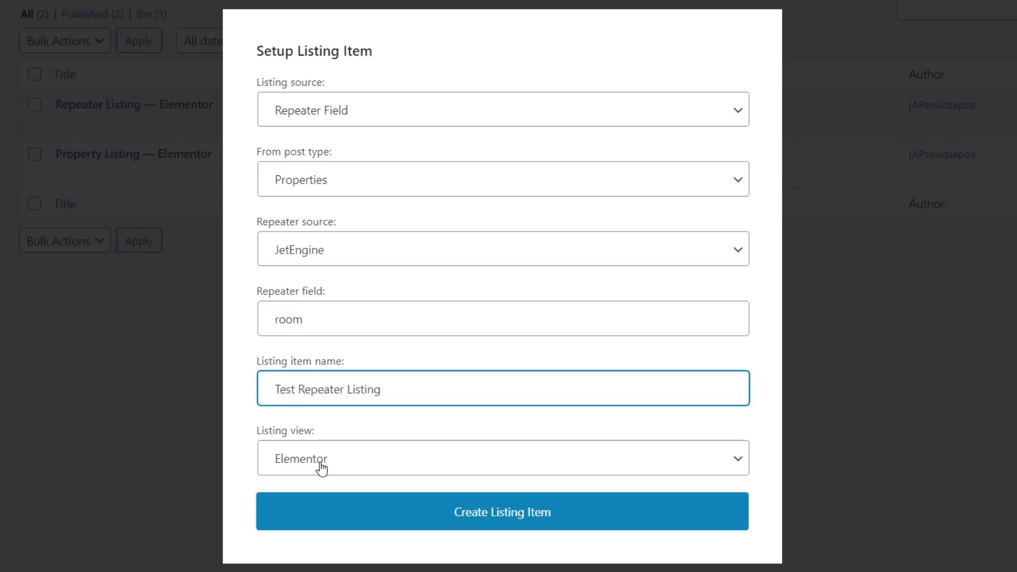
click(322, 469)
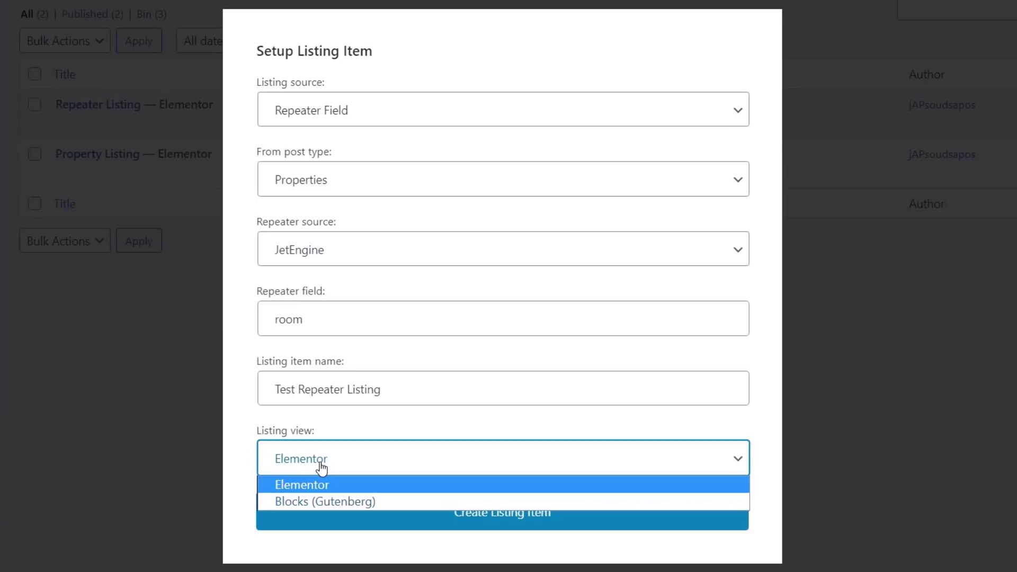
click(312, 485)
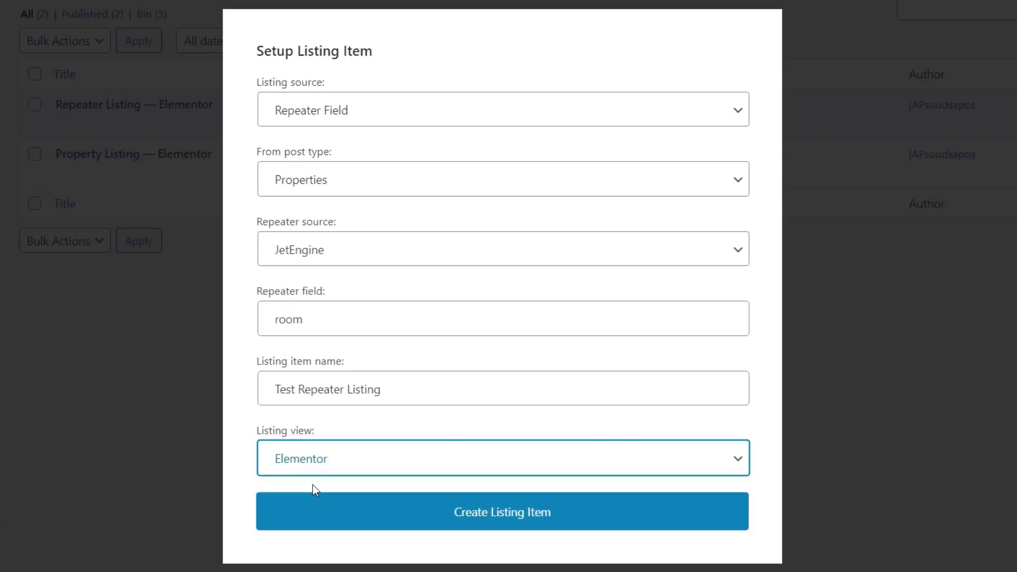
click(540, 519)
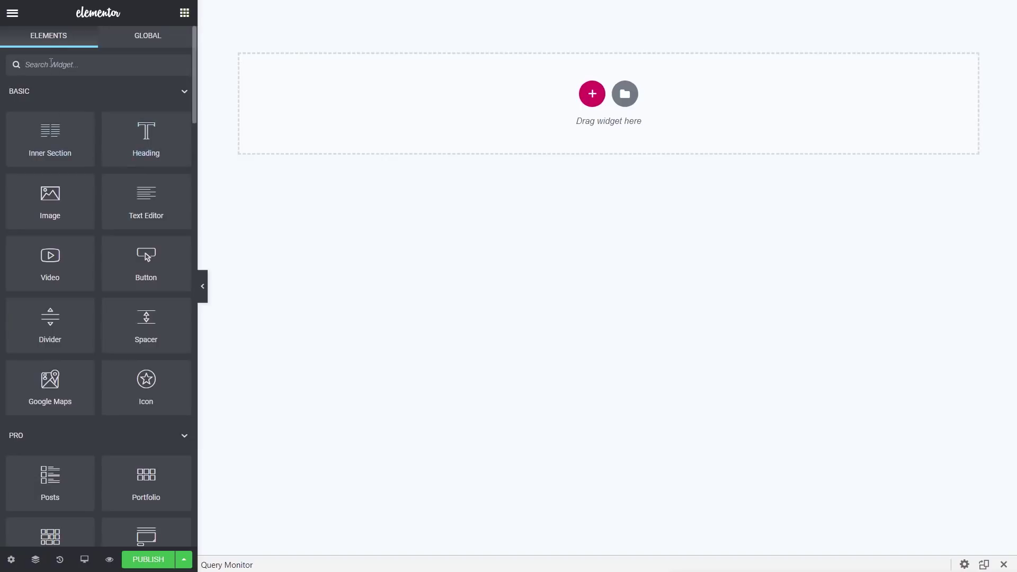
Look through the available Listing Elements widgets and paste the copied room card design into the empty listing template.
scroll(90, 427, down, 15)
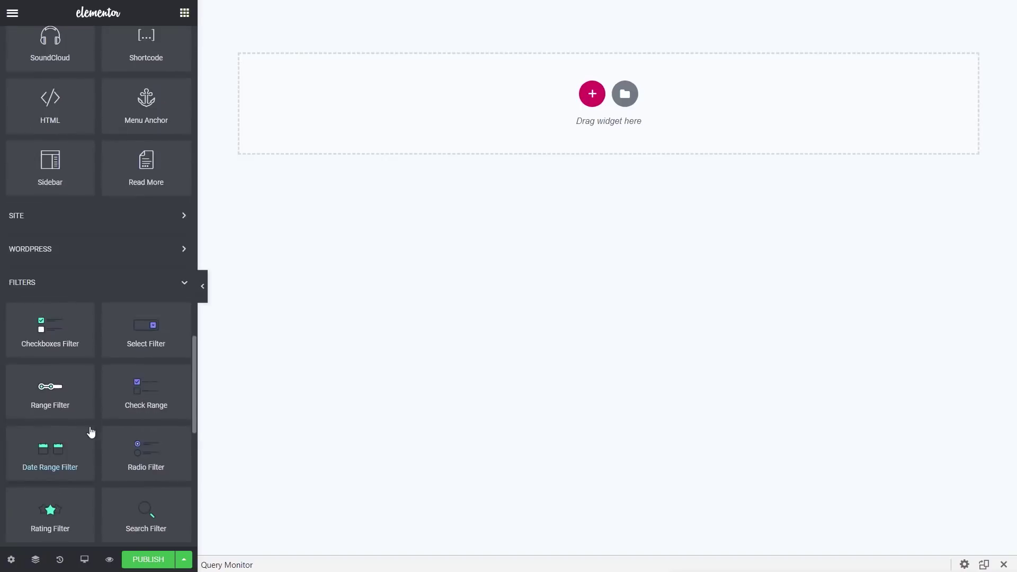
scroll(91, 432, down, 8)
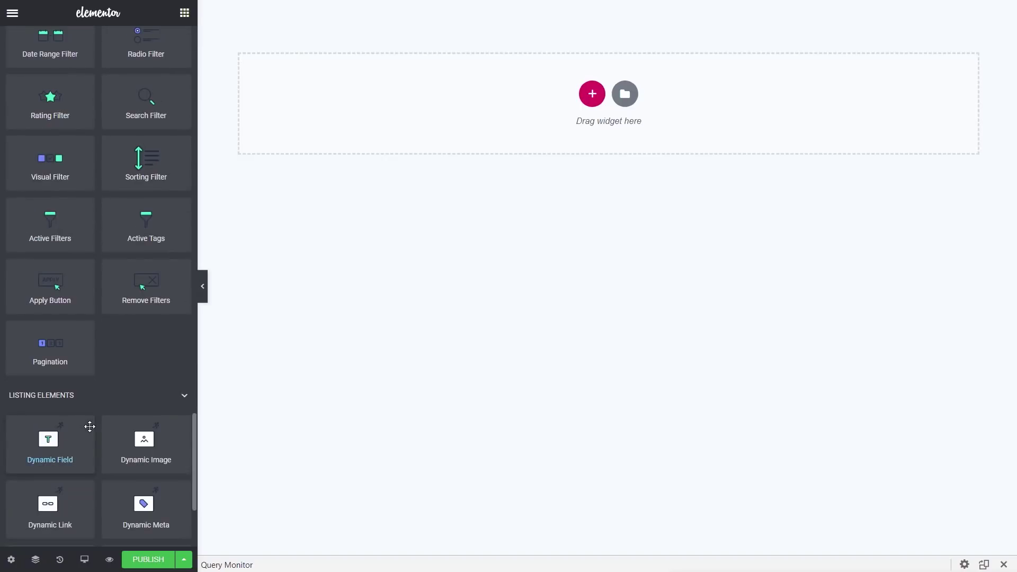
scroll(90, 426, down, 3)
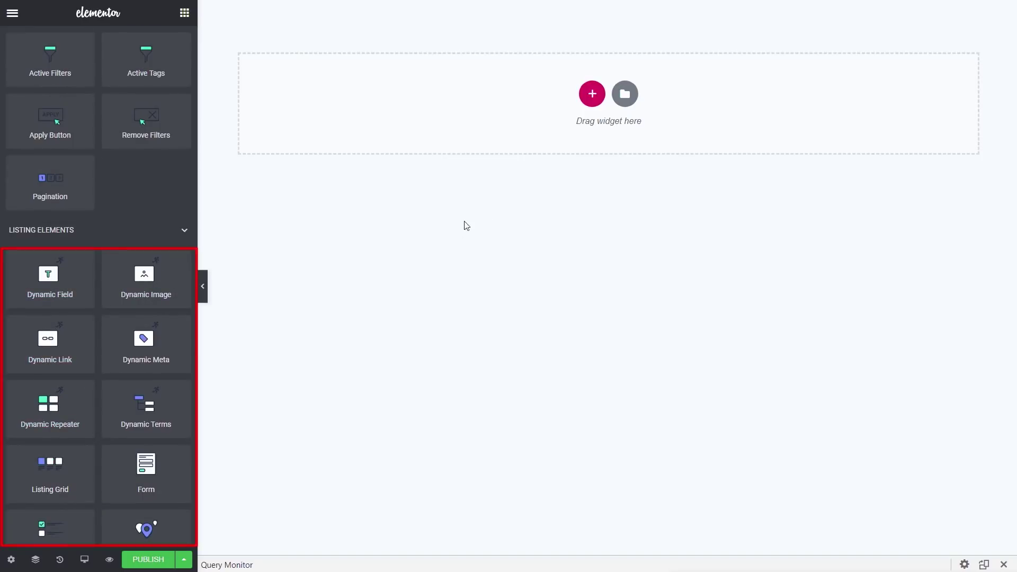
right_click(481, 102)
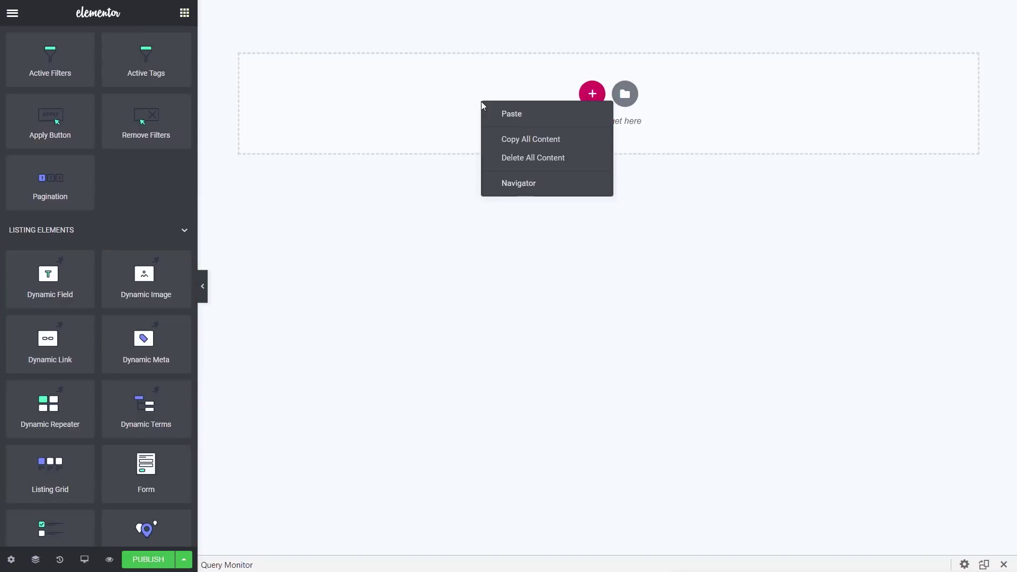
click(512, 114)
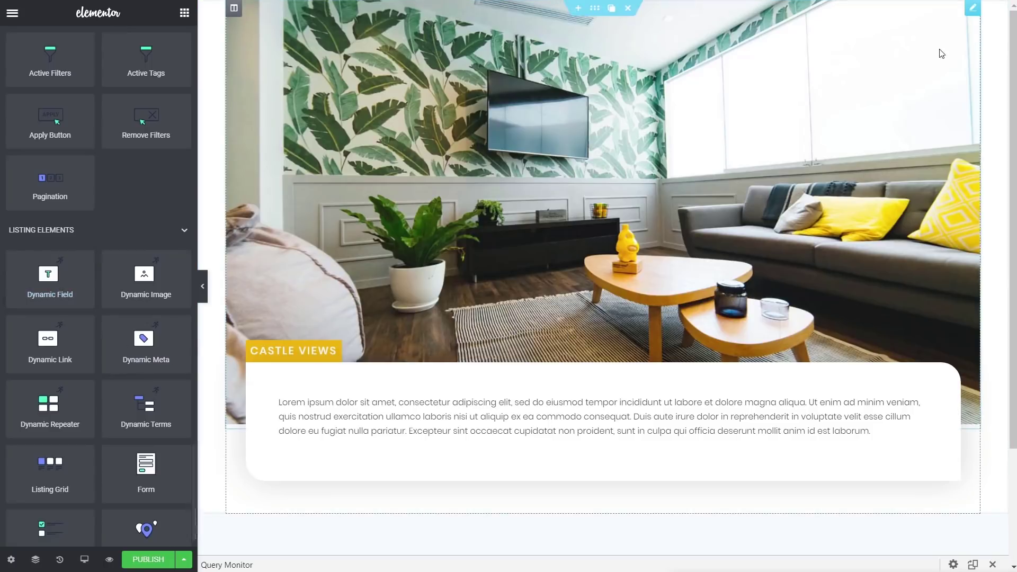
Review the room card's photo and room-description field settings, and set the listing item's preview width to 500.
click(971, 11)
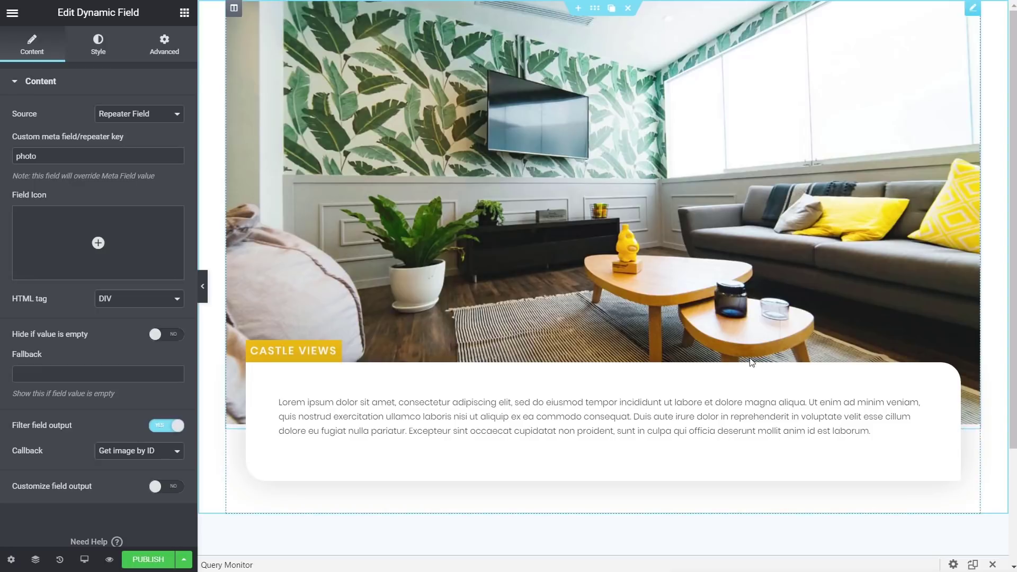
click(972, 443)
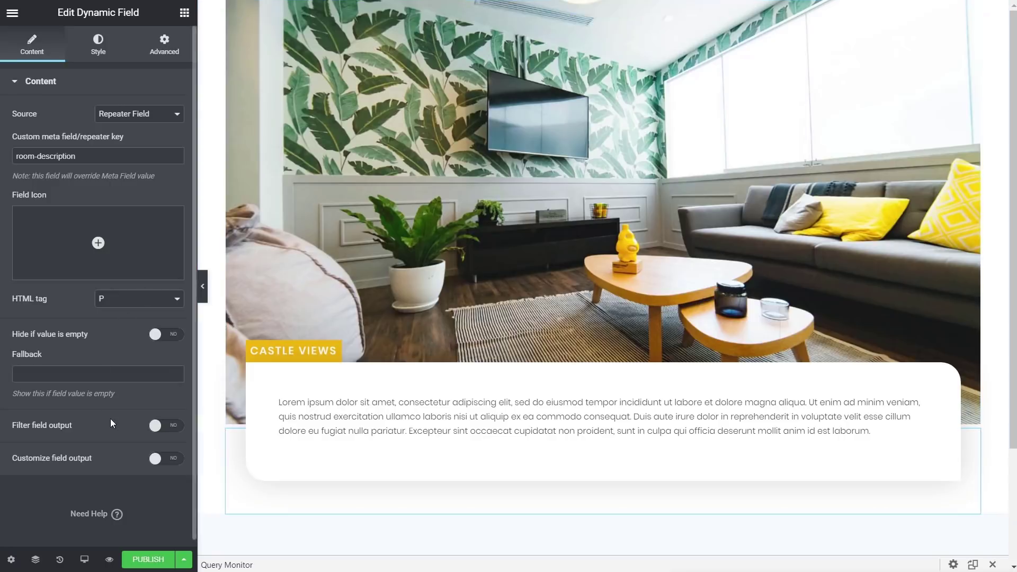
click(11, 560)
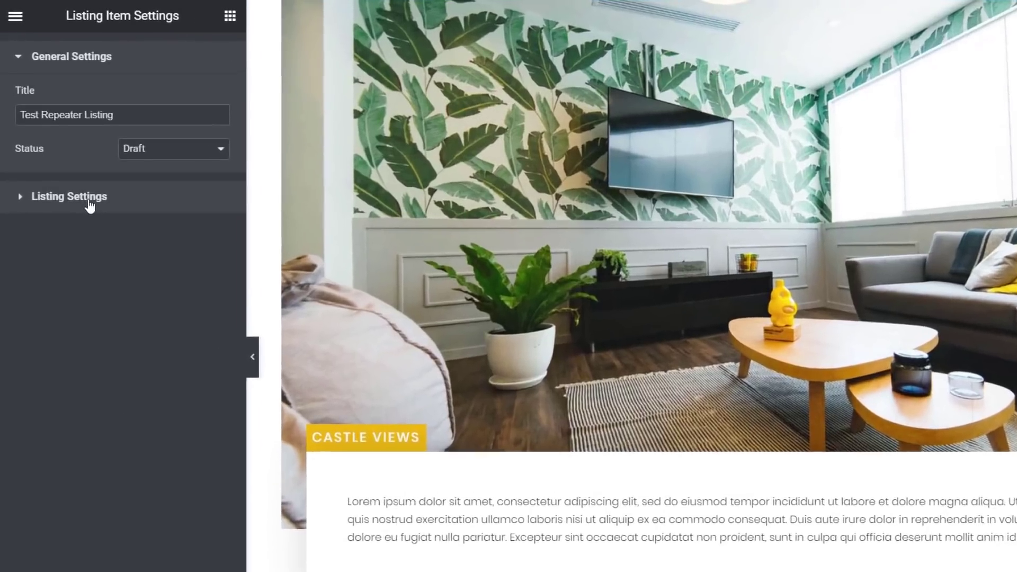
click(64, 157)
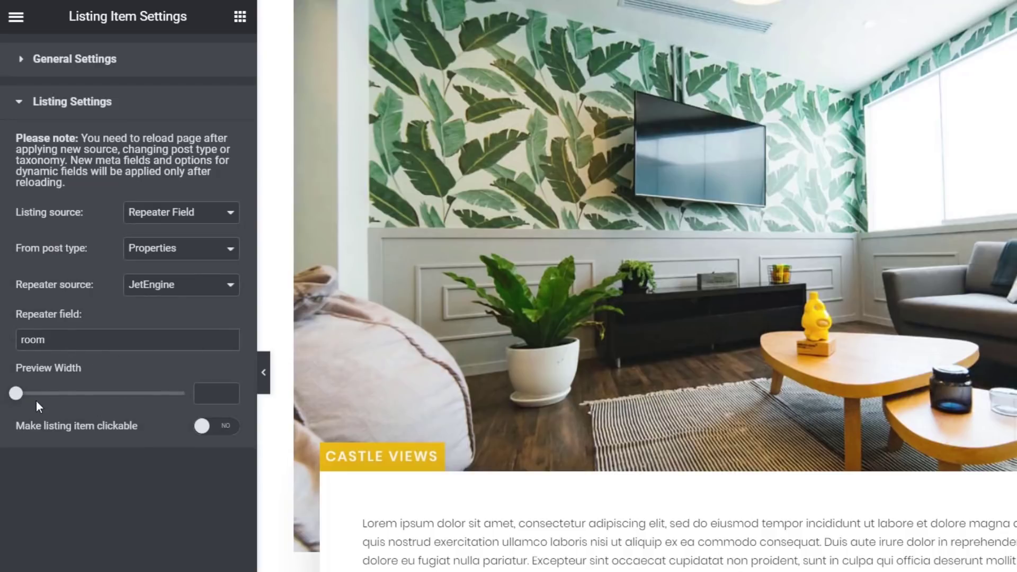
drag(20, 402, 58, 402)
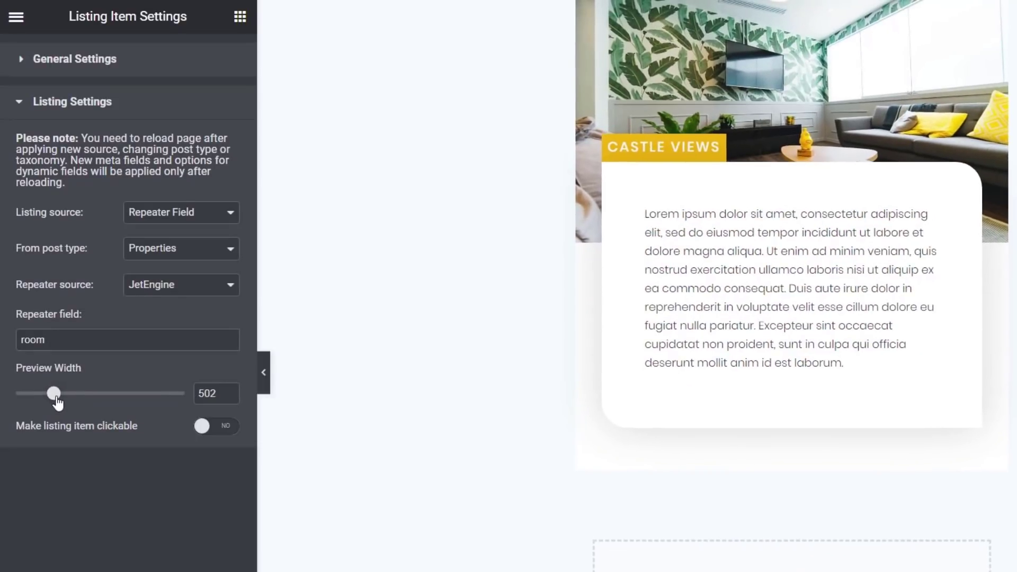
click(228, 392)
click(228, 391)
click(227, 396)
click(228, 398)
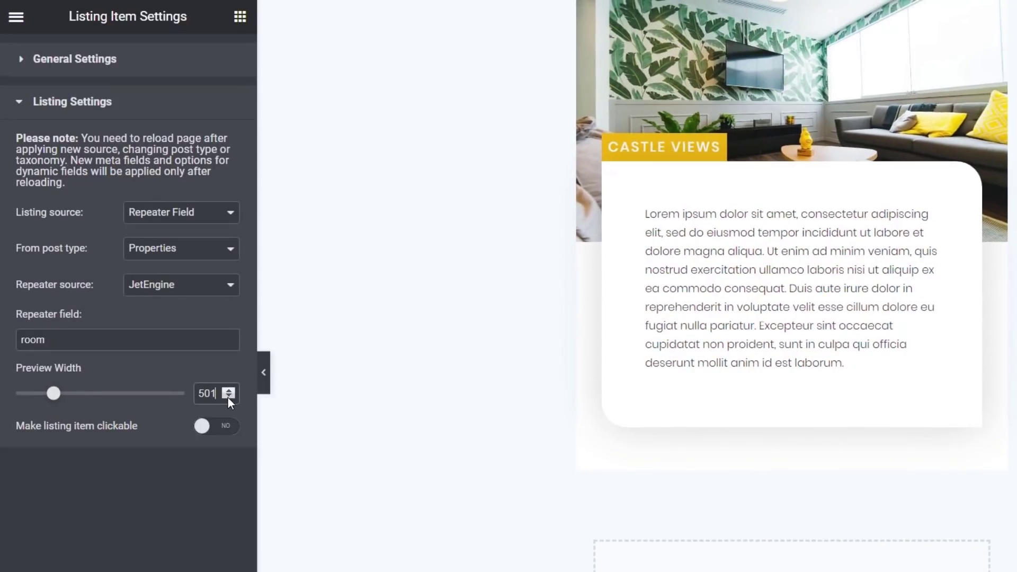
click(228, 398)
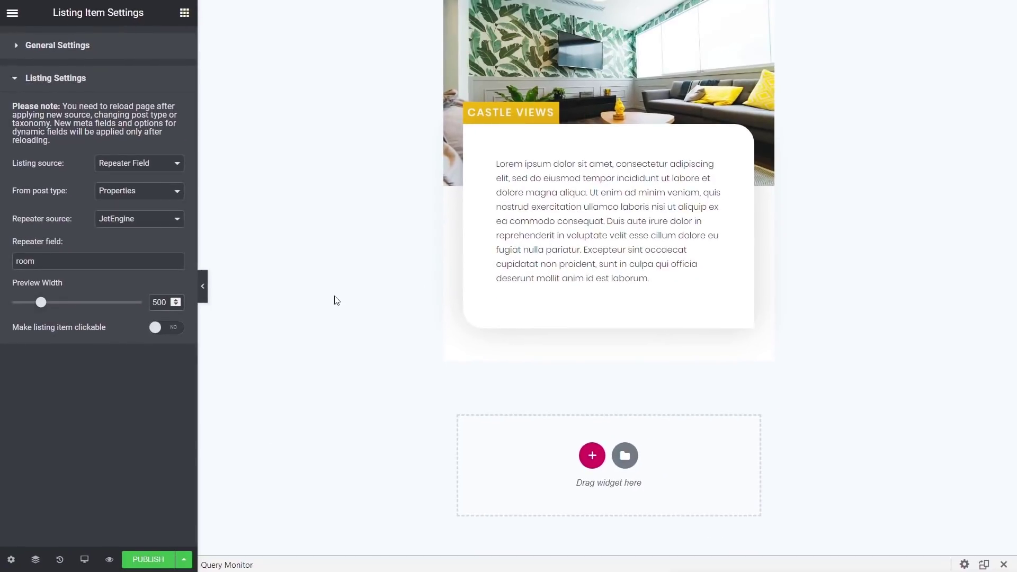
Publish the Test Repeater Listing item and exit to the WordPress dashboard.
click(148, 559)
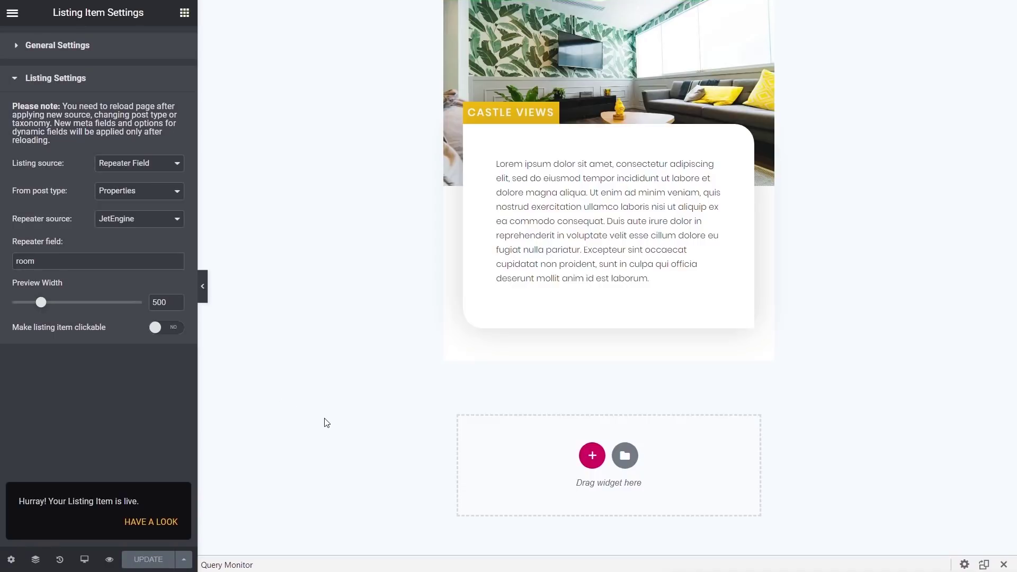
click(12, 12)
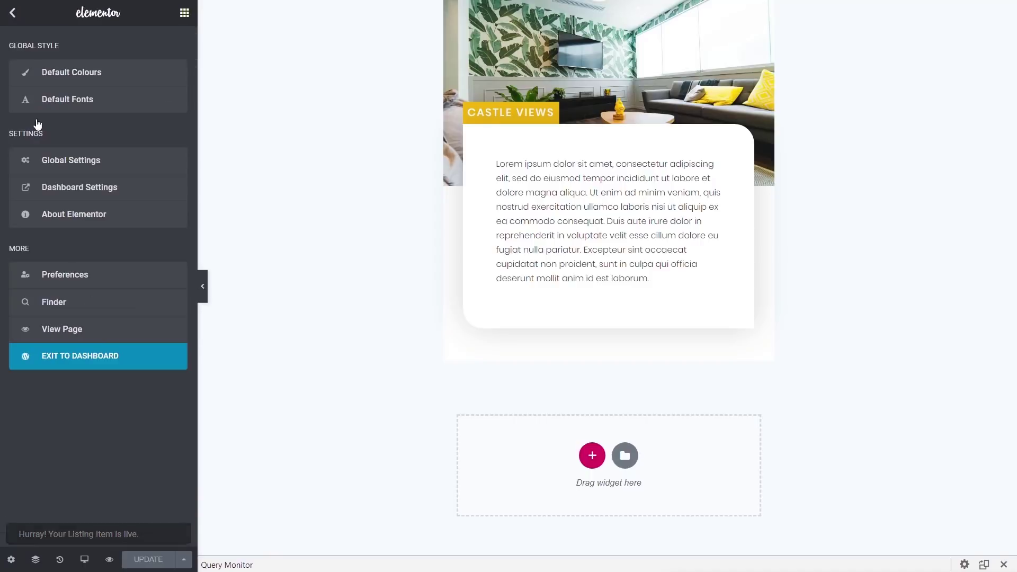
click(102, 358)
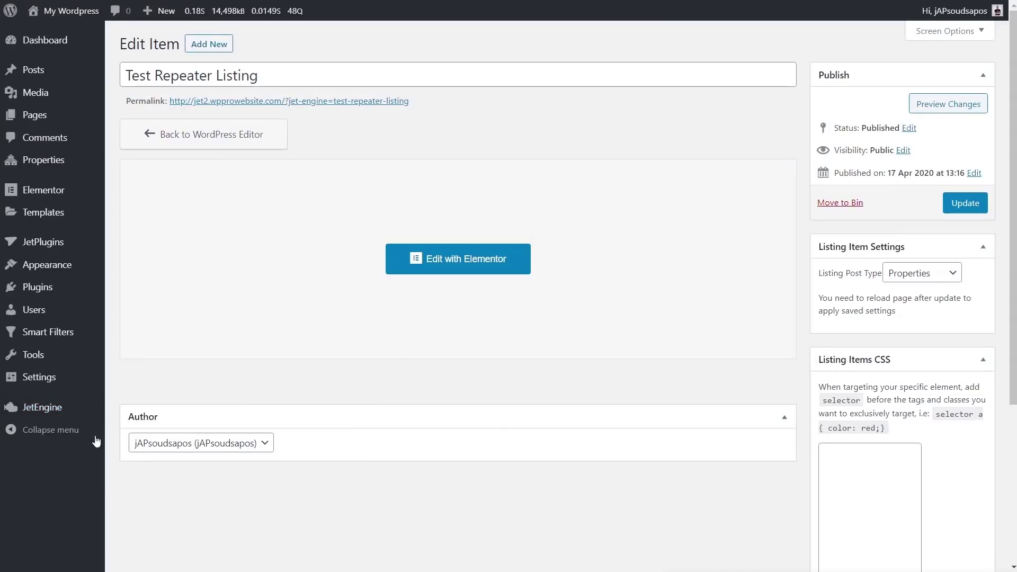
Open the Default Property Single theme template for editing in Elementor.
mouse_move(37, 214)
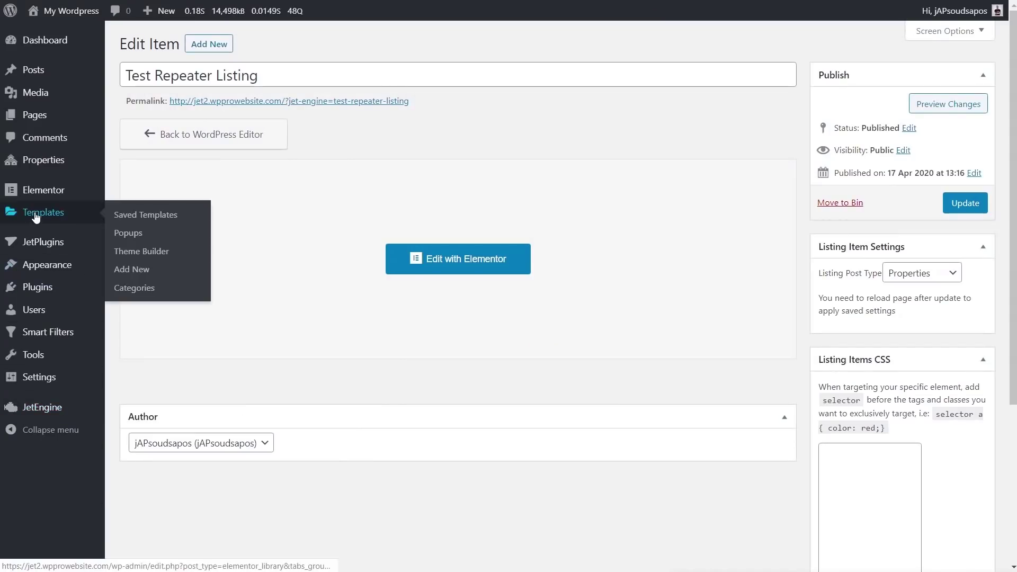
click(133, 256)
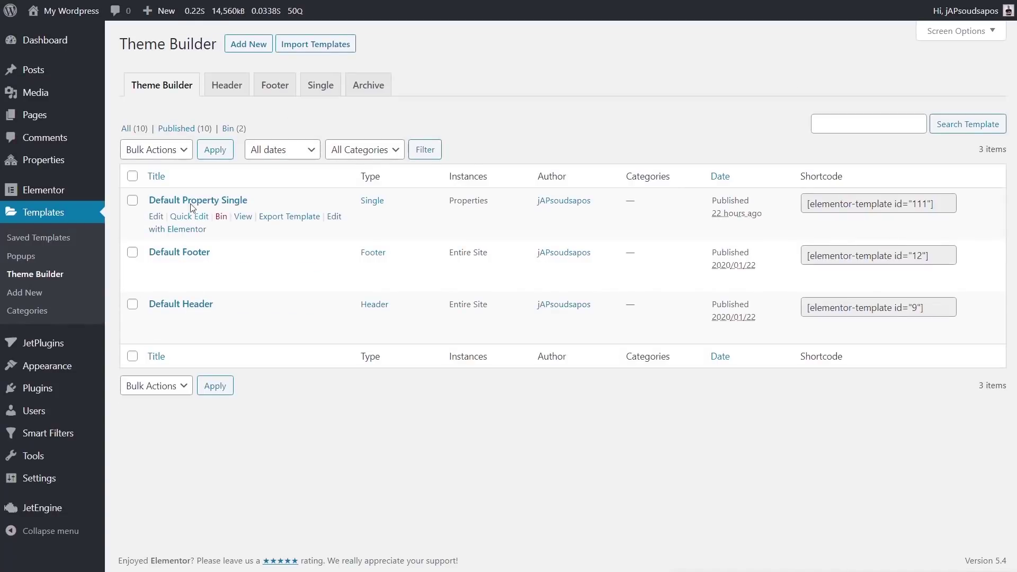
click(202, 228)
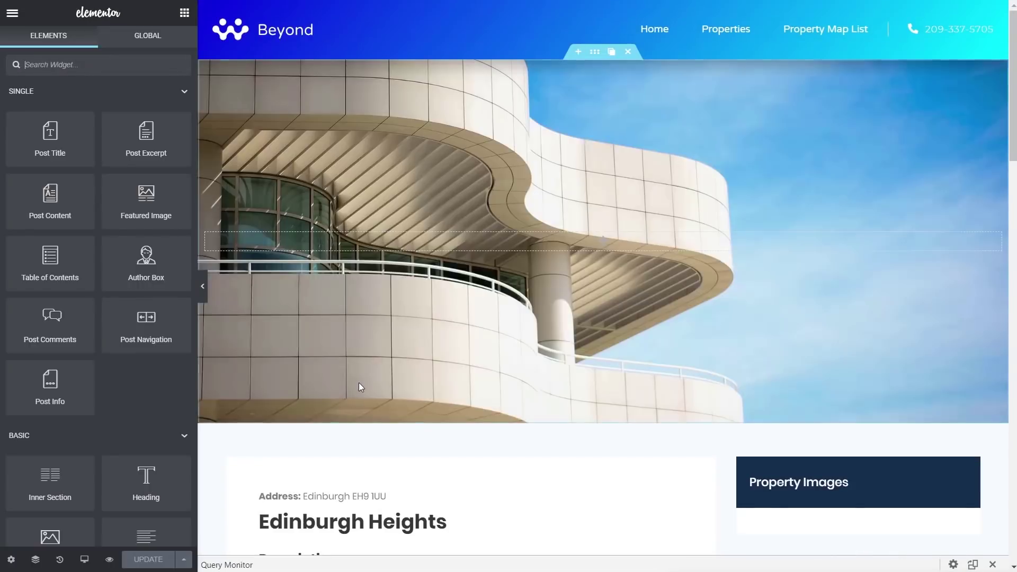
Delete the existing room listing grid from the Our Rooms section of the property template.
scroll(454, 398, down, 10)
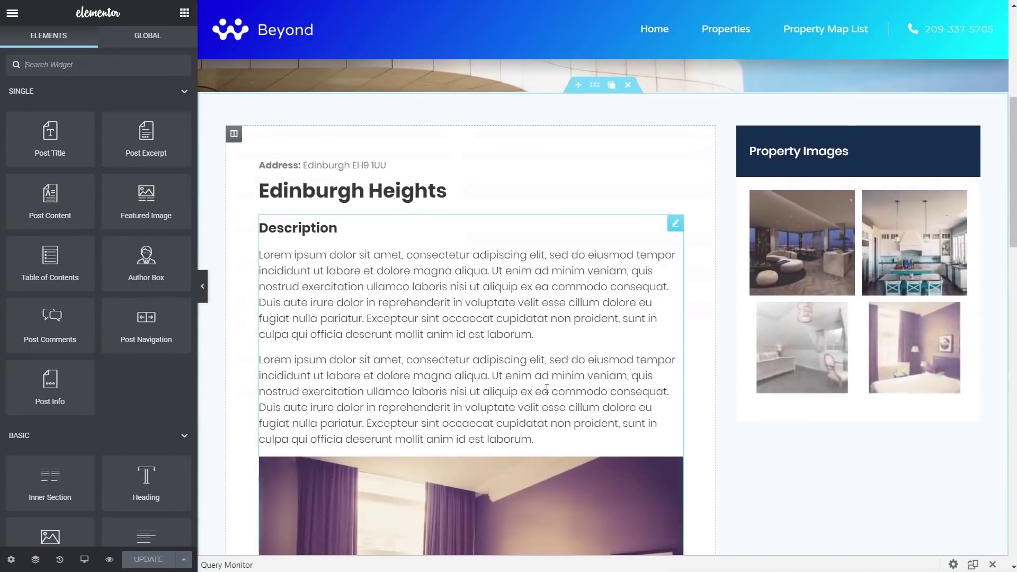
scroll(546, 399, down, 8)
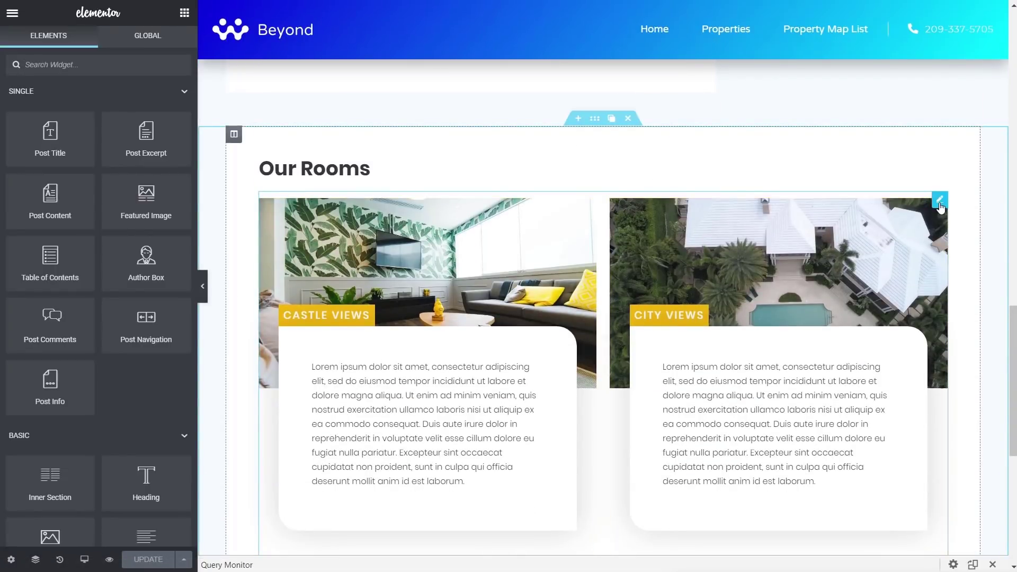
click(912, 206)
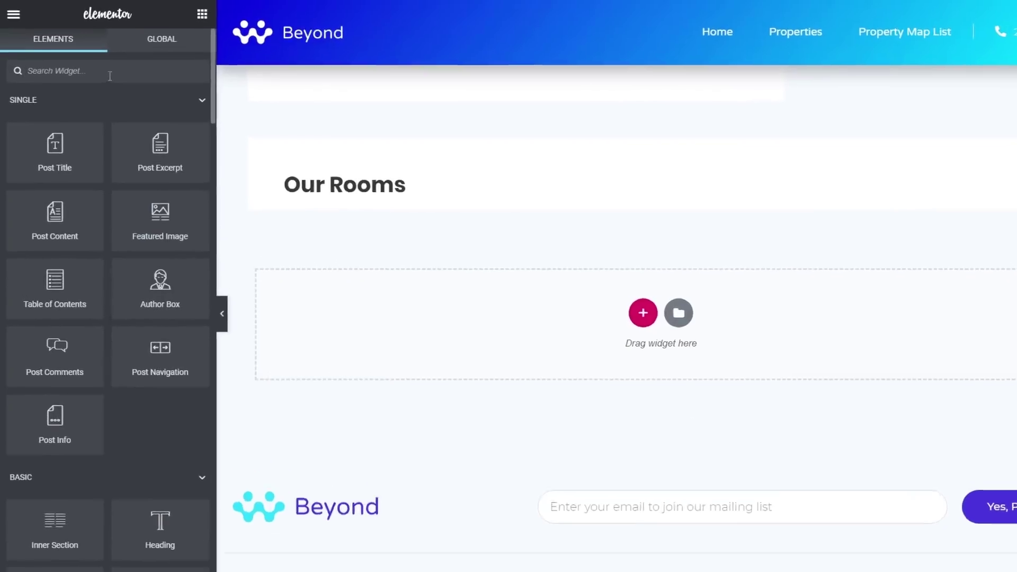
Add a Listing Grid under the Our Rooms heading, assign it Test Repeater Listing, and change its number of columns.
text(listing)
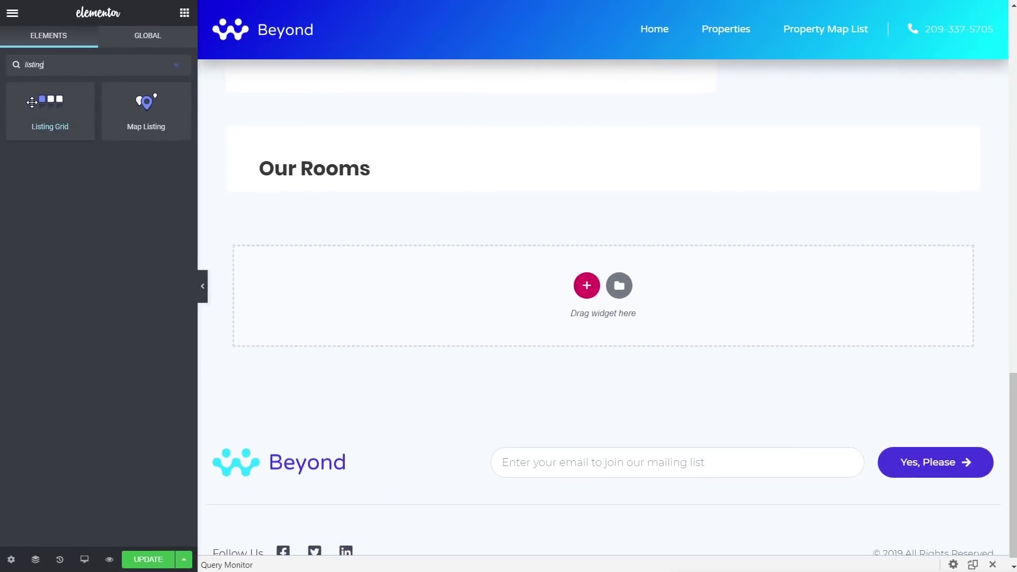
drag(33, 104, 400, 170)
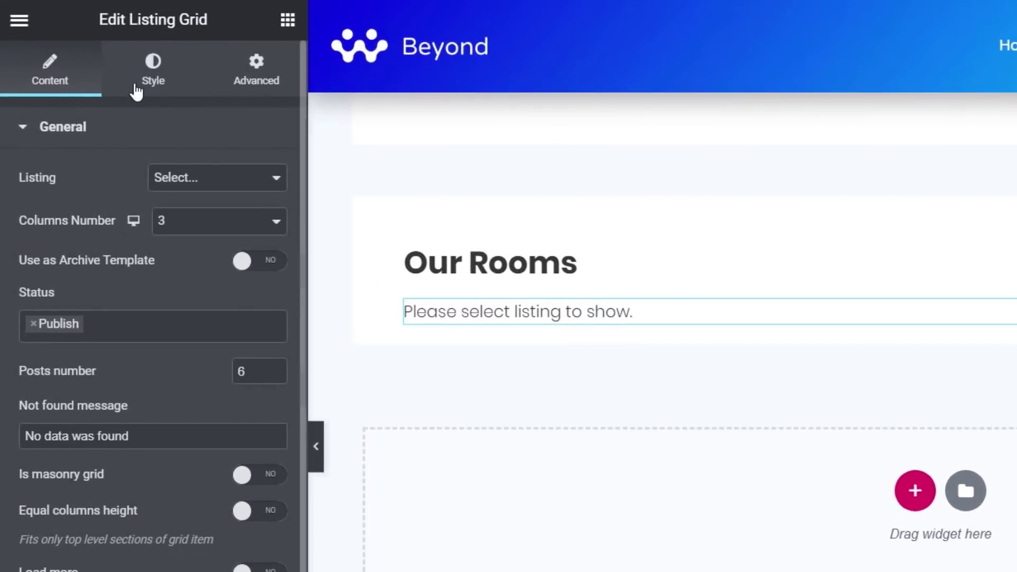
click(189, 182)
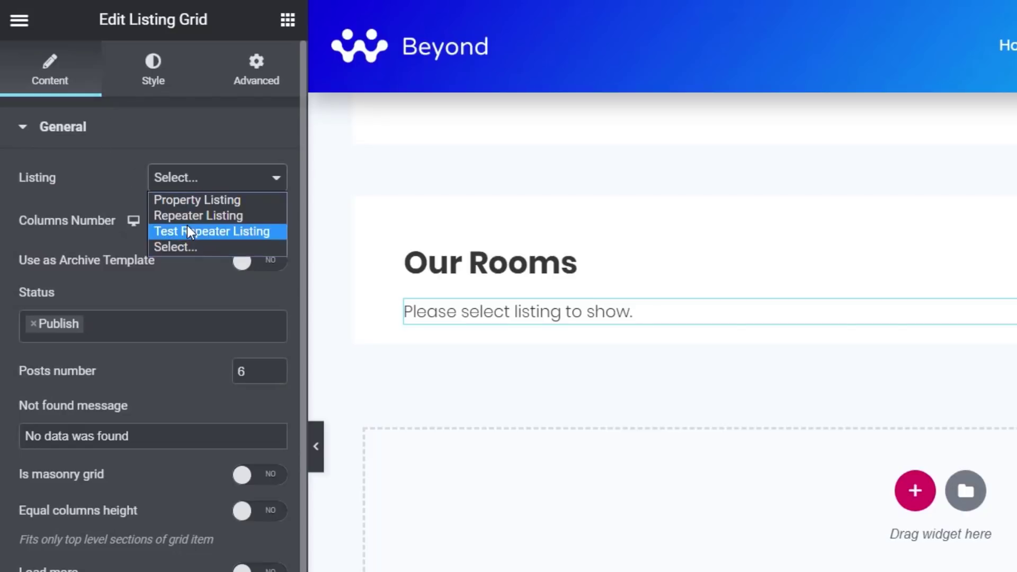
click(222, 231)
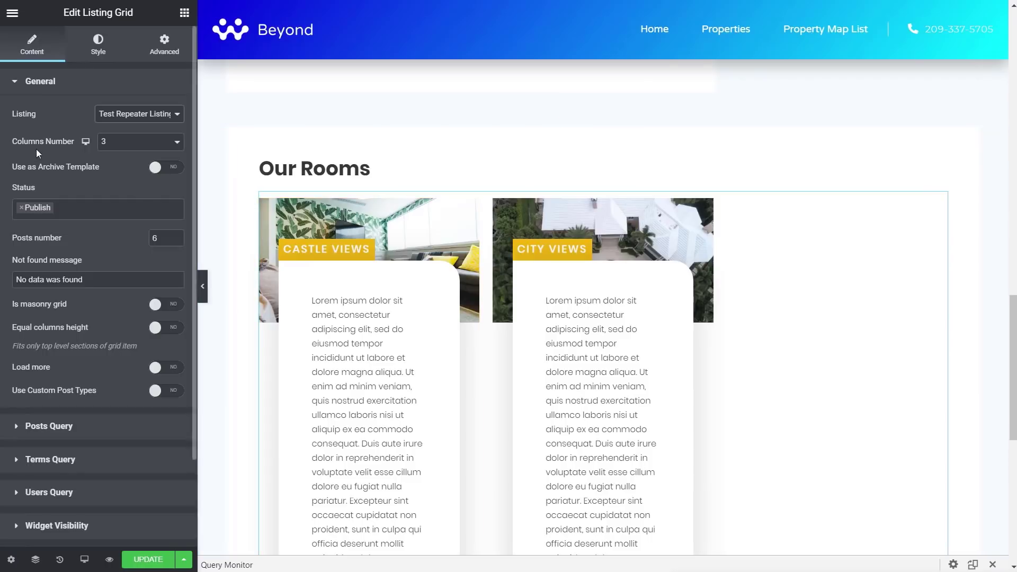
click(121, 150)
click(114, 164)
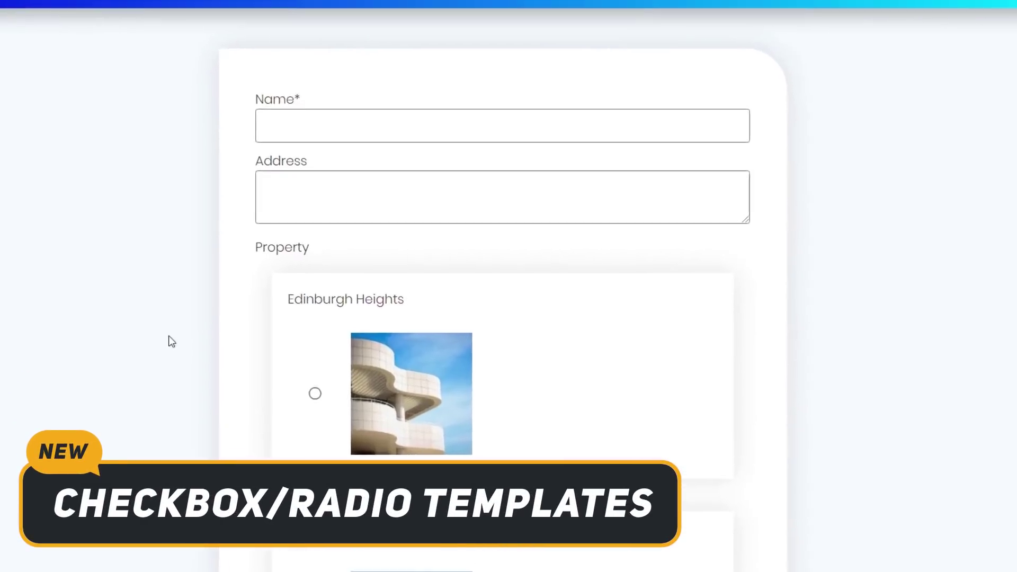
Try out the form's Property options by selecting Edinburgh Heights and Luxury Poolside Apartments.
scroll(217, 231, down, 4)
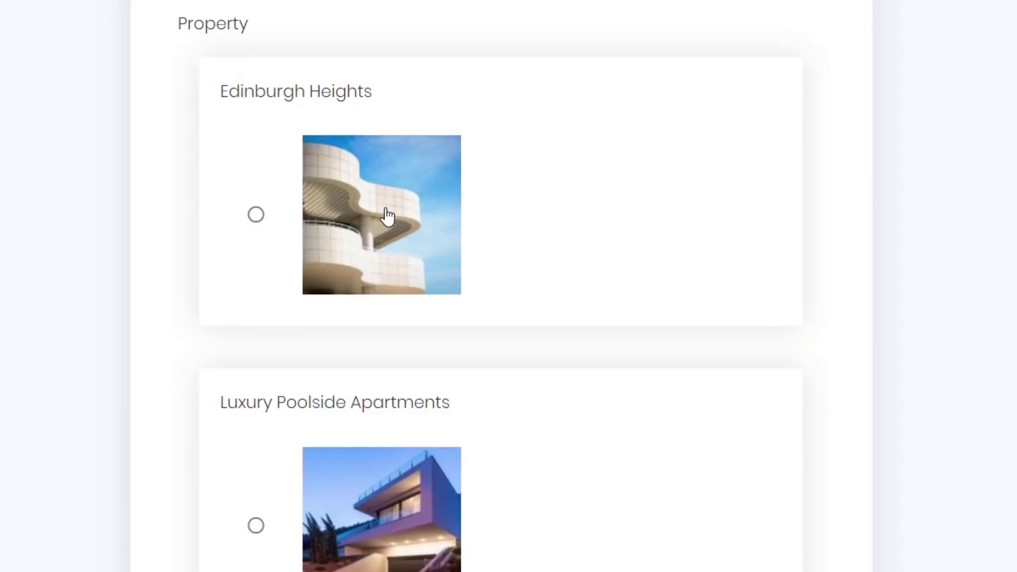
click(260, 215)
click(264, 525)
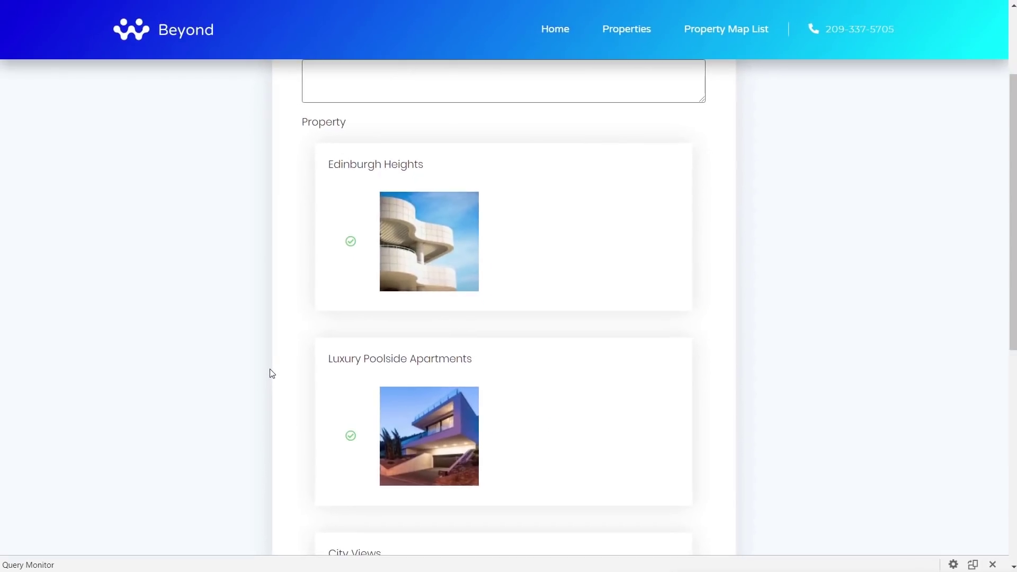
scroll(270, 381, up, 3)
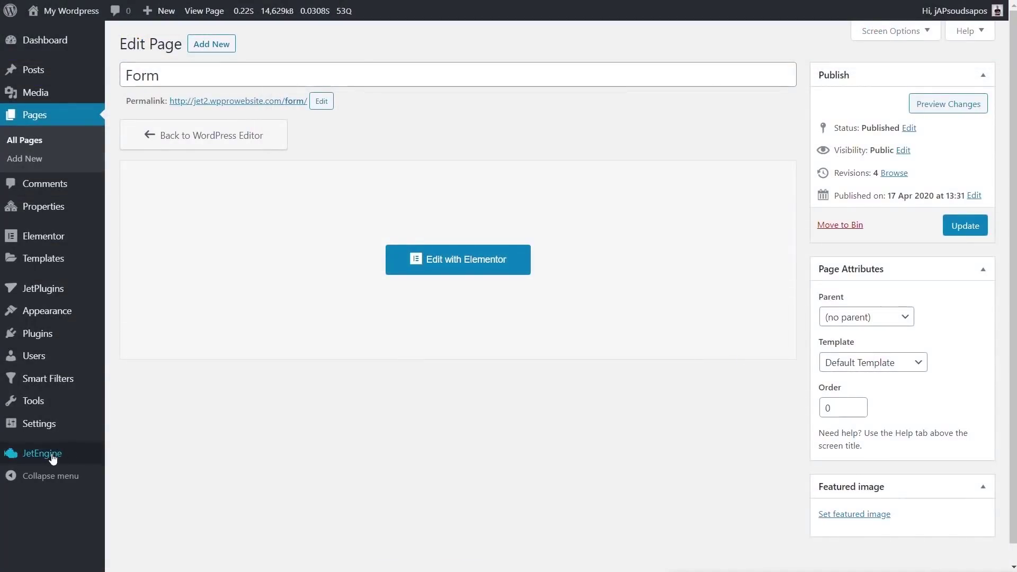
Check the available modules on the JetEngine dashboard and open the Radio Button Test listing item in Elementor.
mouse_move(53, 459)
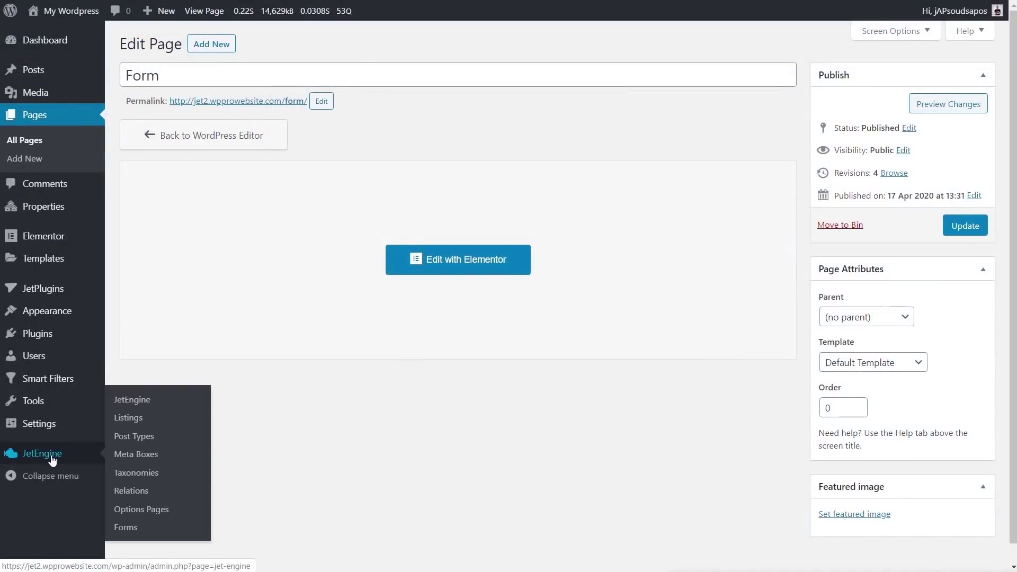
click(150, 408)
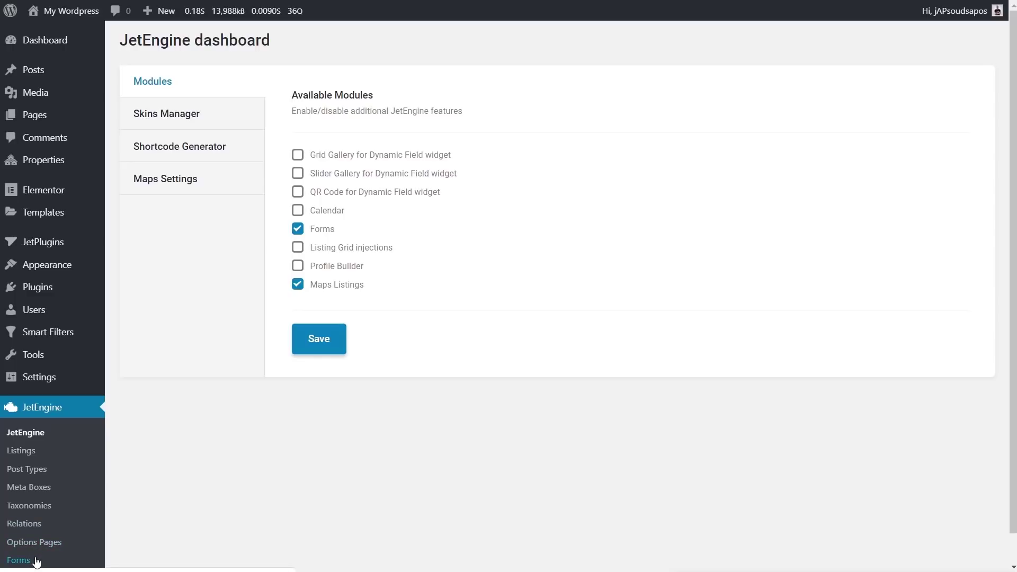
click(22, 457)
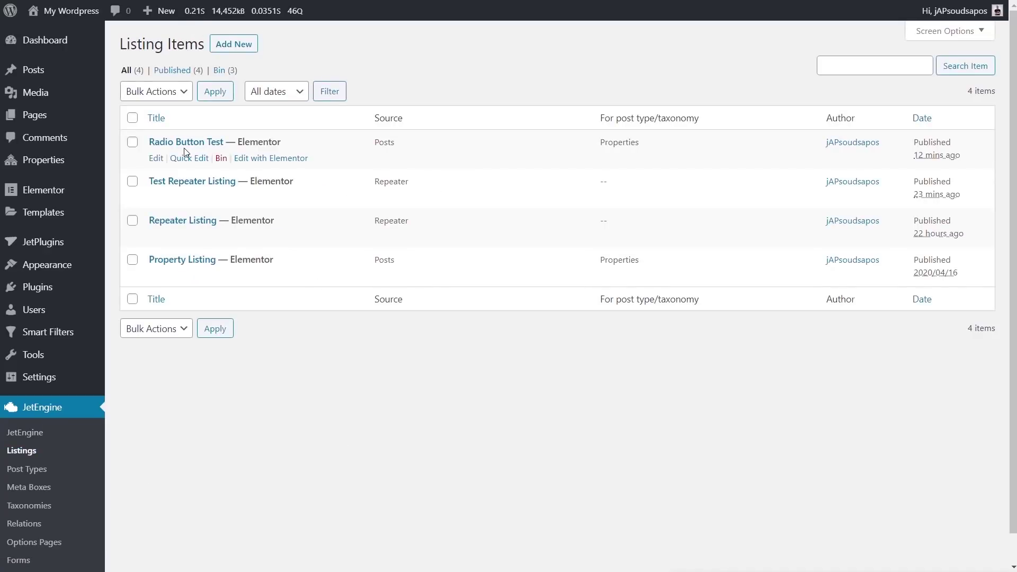
click(288, 163)
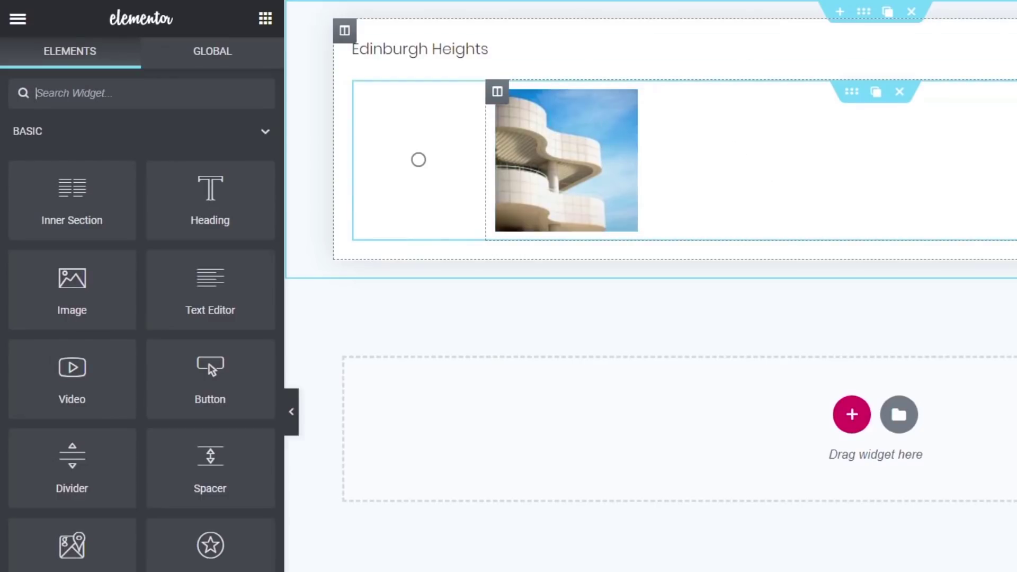
Inspect the content settings of the template's dynamic image, title field and check mark.
click(1009, 154)
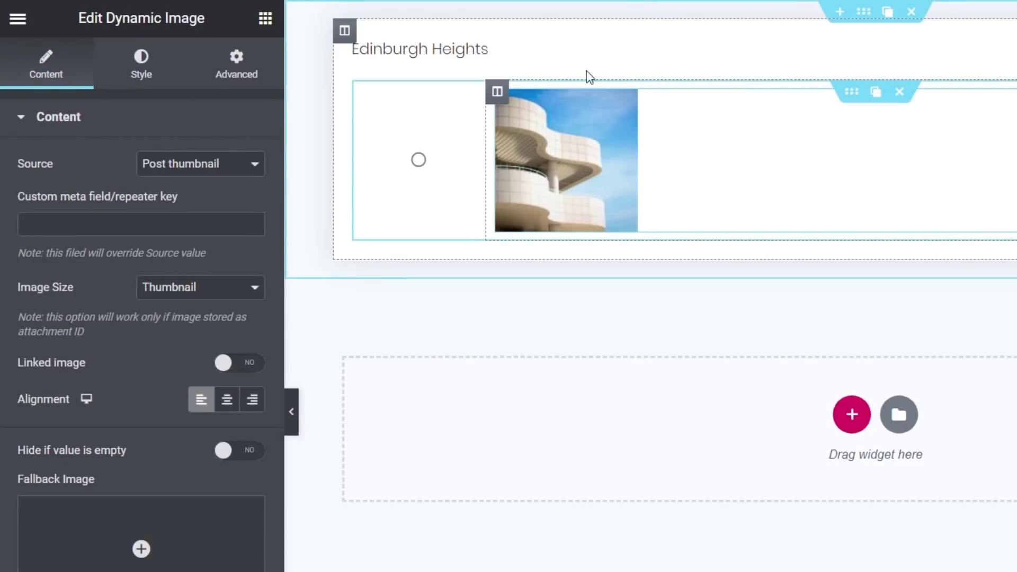
click(563, 60)
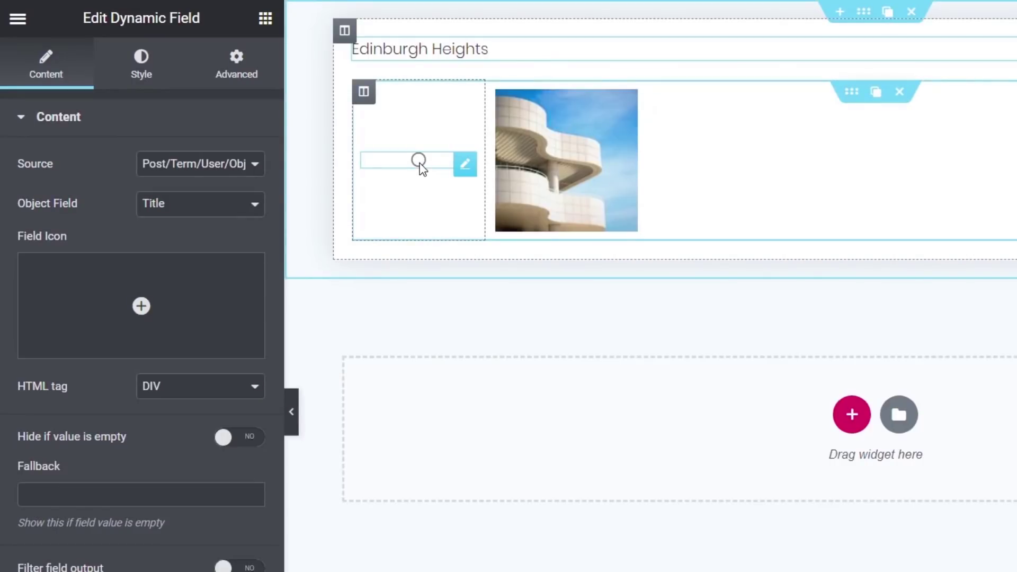
click(462, 167)
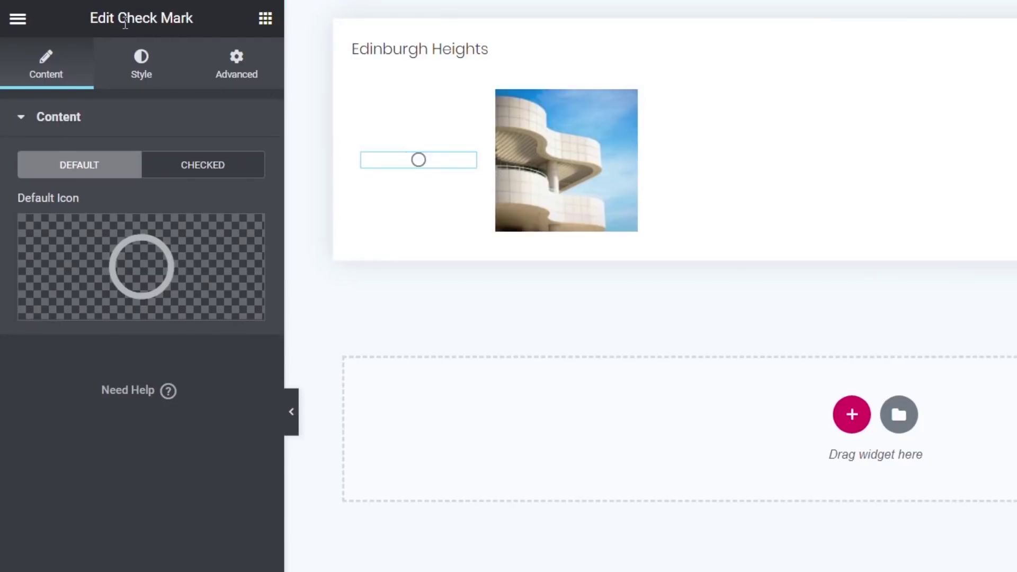
Replace the check mark beside the property image with a new Check Mark widget.
mouse_move(461, 169)
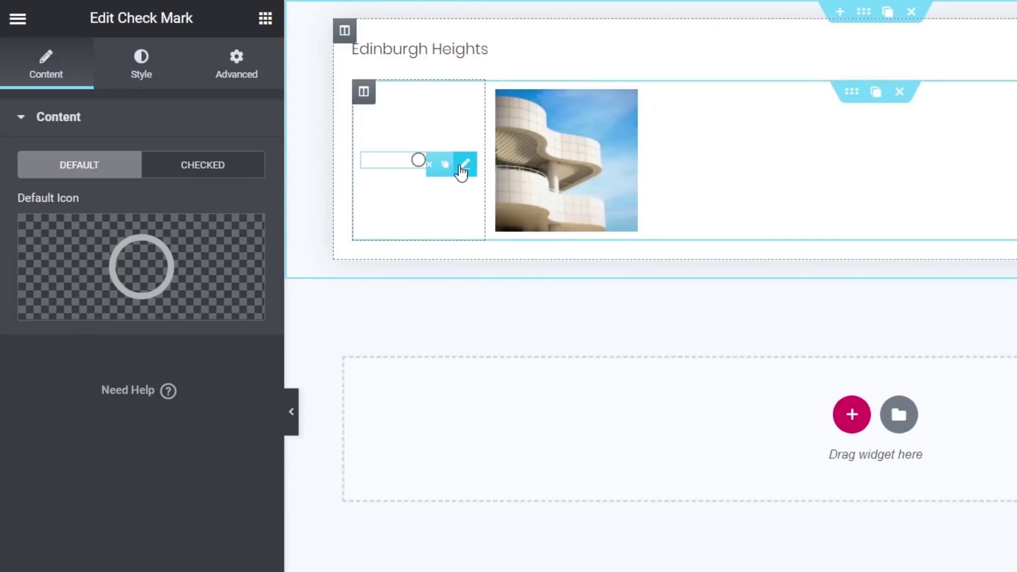
click(418, 164)
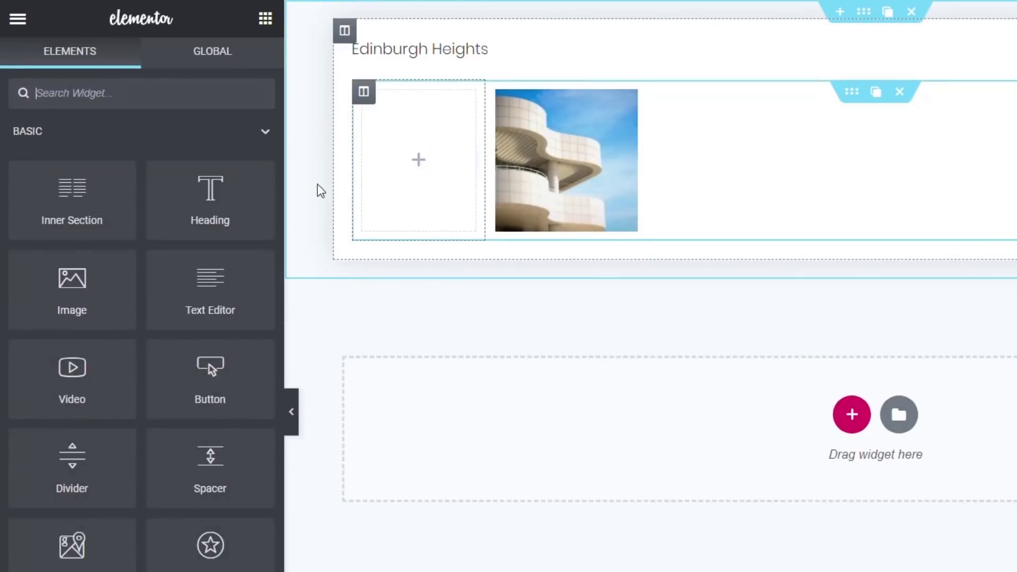
click(89, 94)
text(chec)
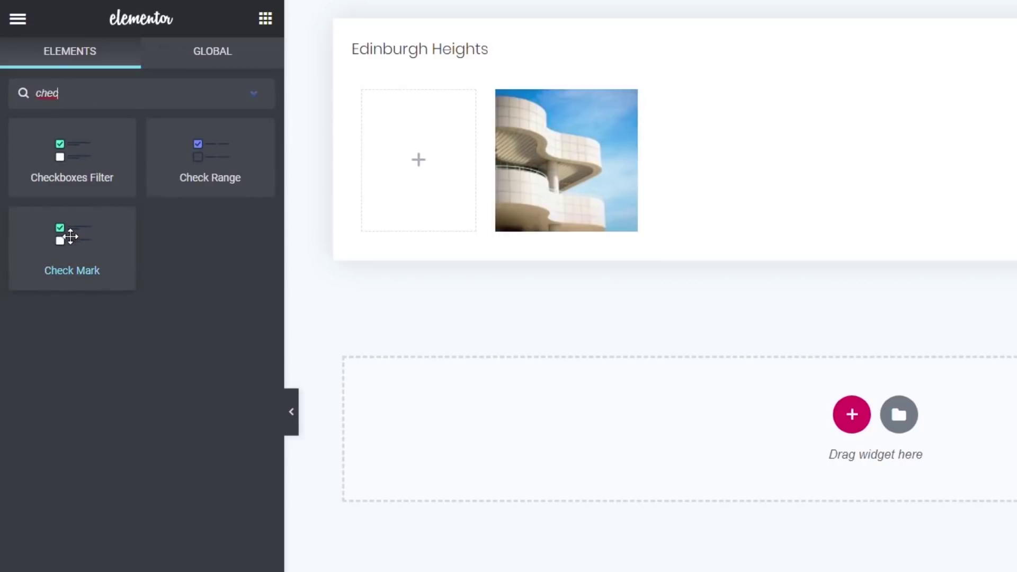
drag(79, 243, 389, 160)
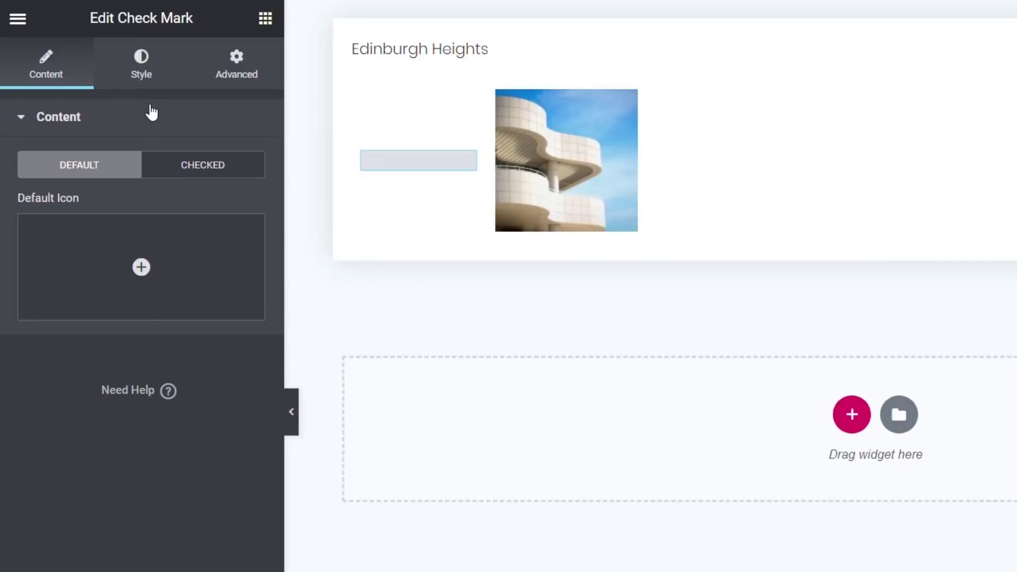
Set the check mark's default icon to the regular Circle and its checked icon to the circled check.
click(141, 266)
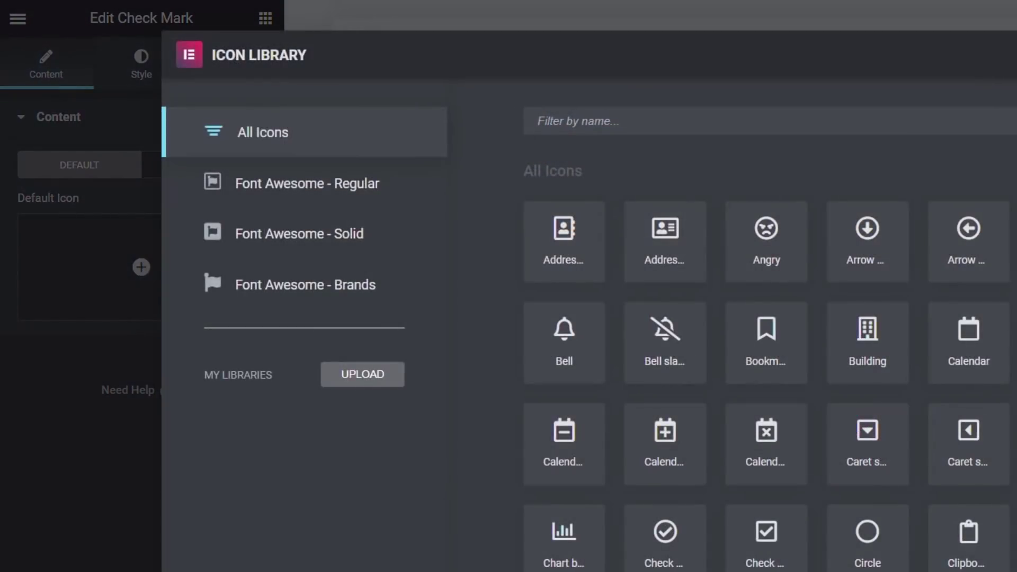
double_click(868, 546)
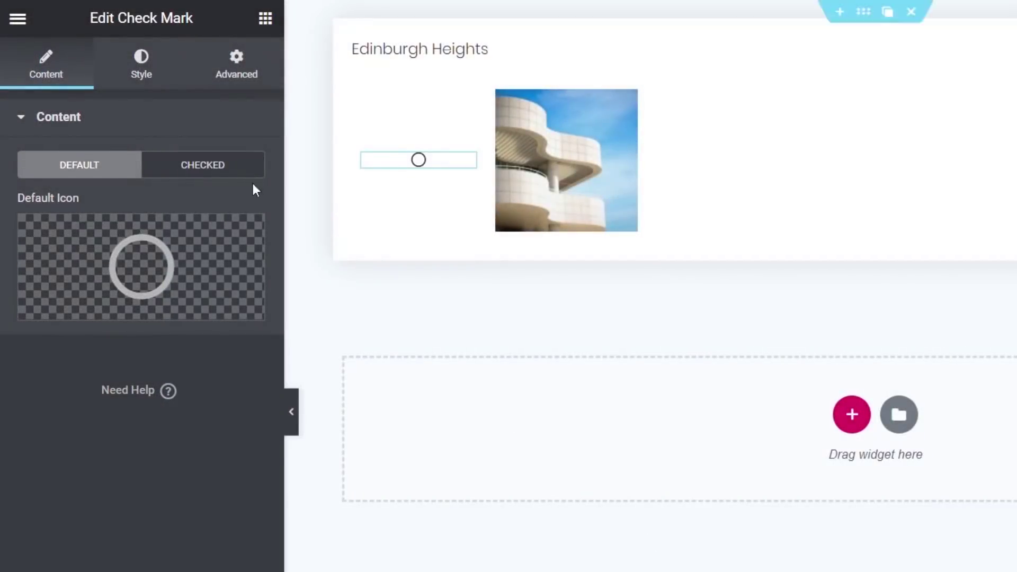
click(215, 170)
click(142, 267)
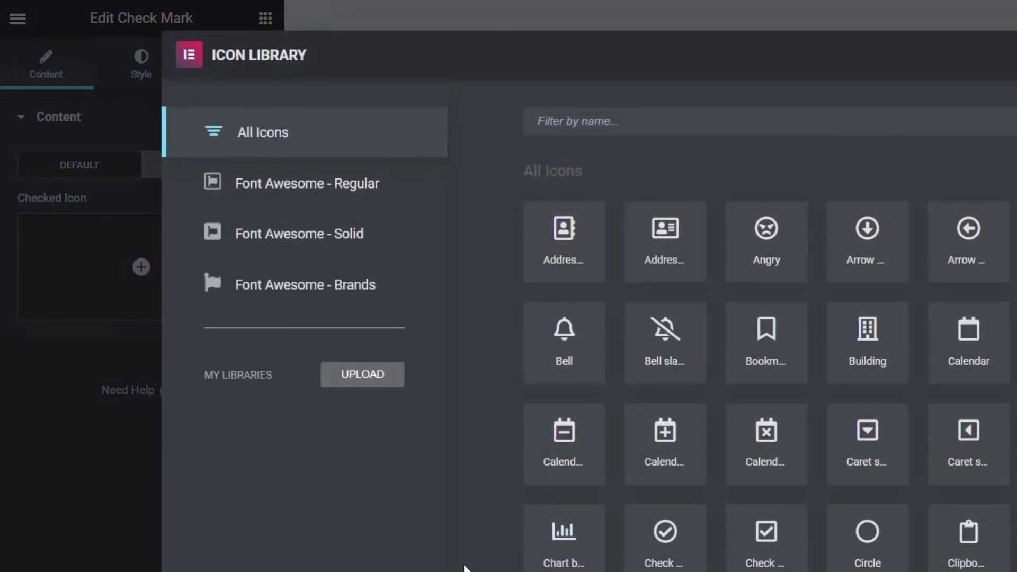
click(657, 554)
click(657, 554)
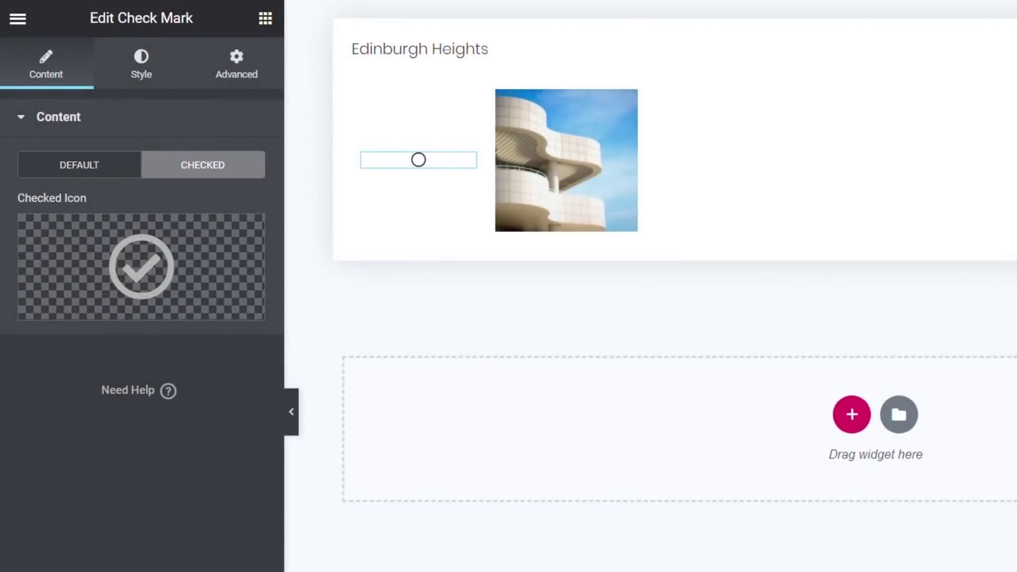
Give the check mark a green icon color in its checked state.
click(139, 72)
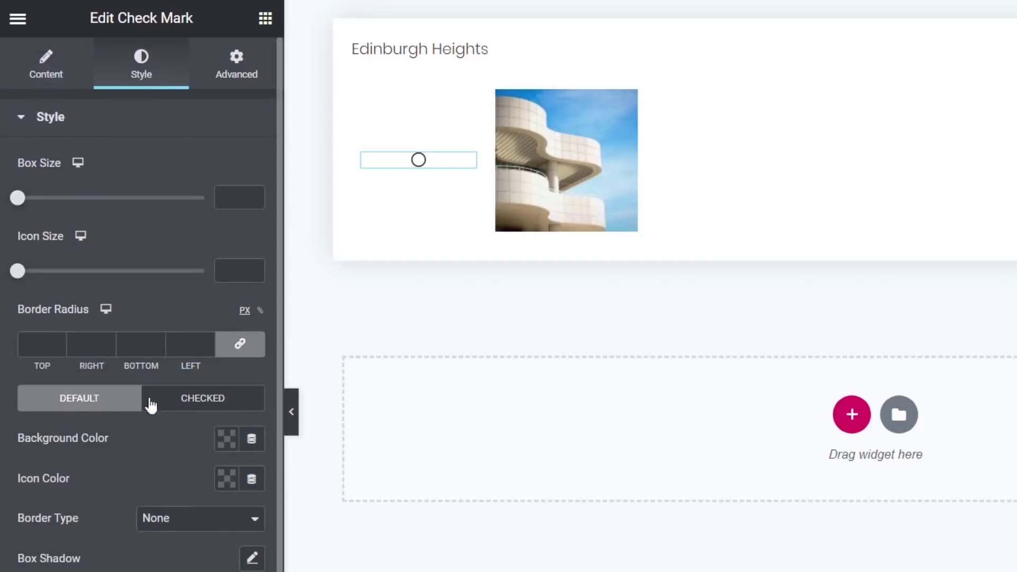
click(209, 404)
click(227, 485)
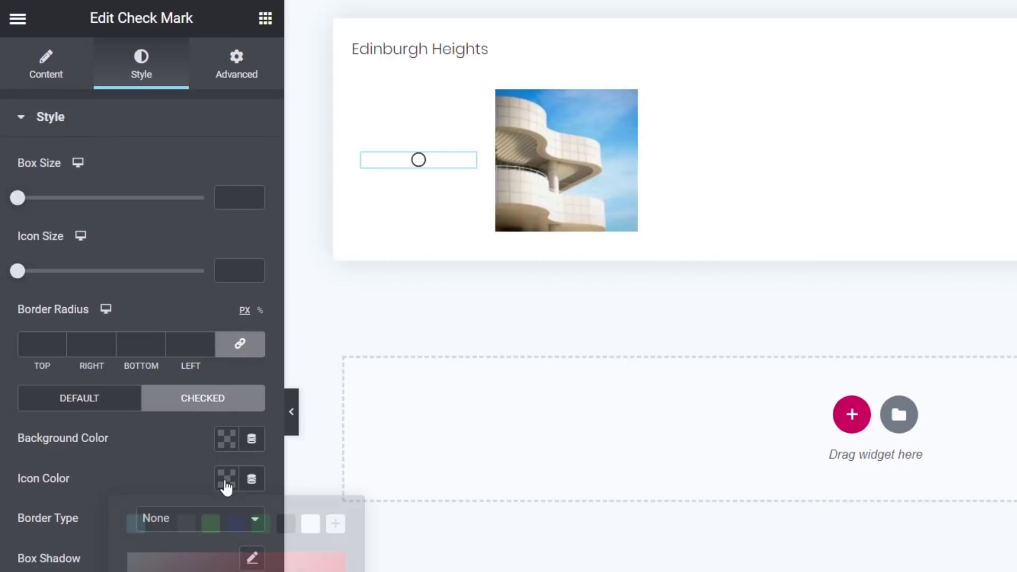
click(209, 524)
key(Escape)
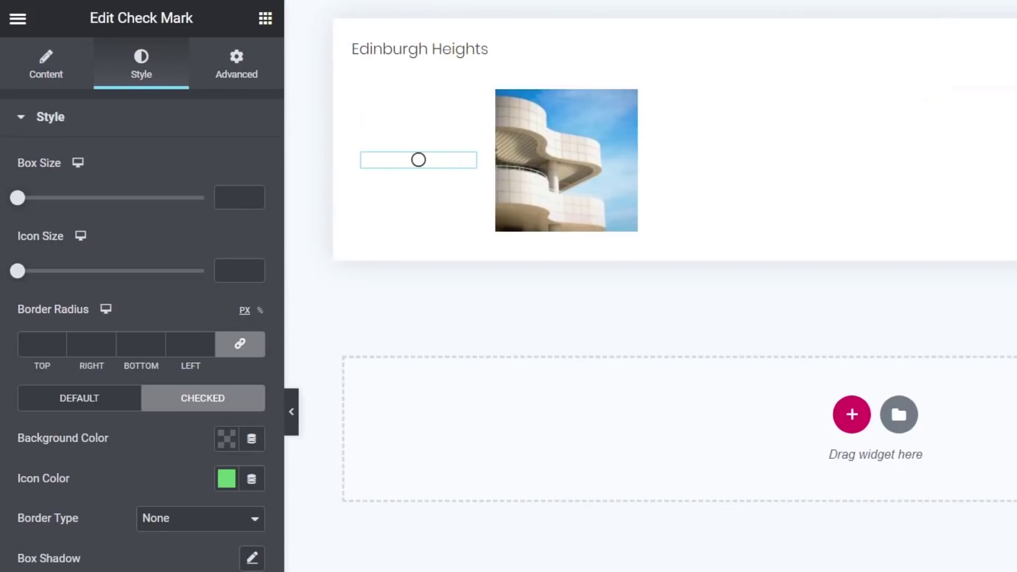
click(141, 553)
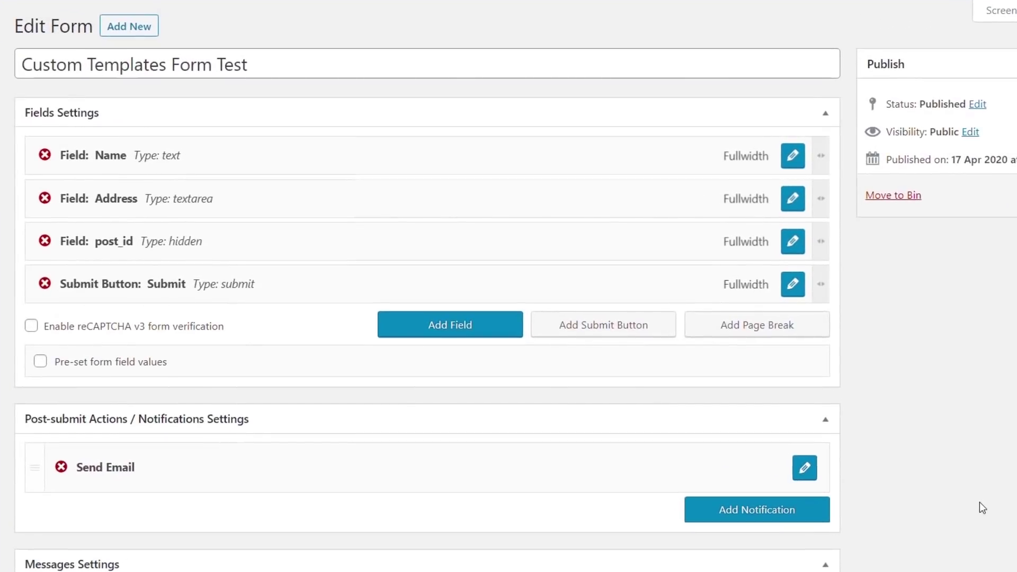
Add a new field to the Custom Templates Form Test form and set its type to Radio.
click(460, 325)
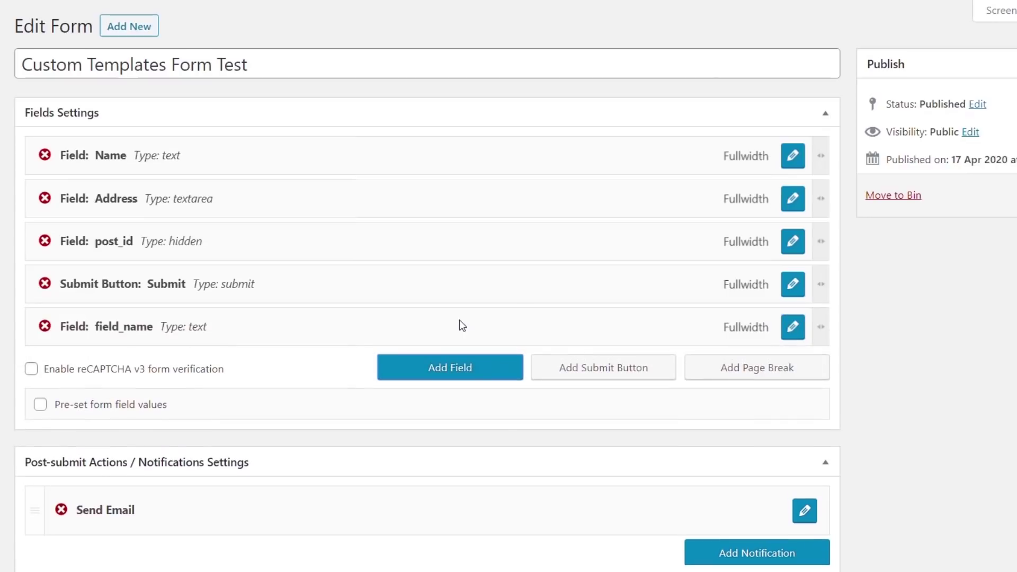
click(793, 327)
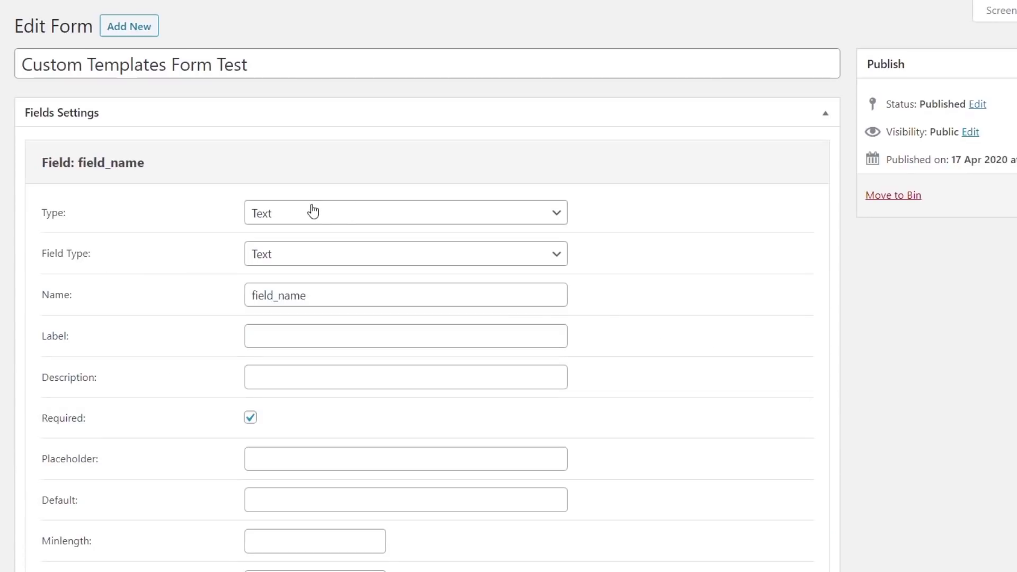
click(342, 215)
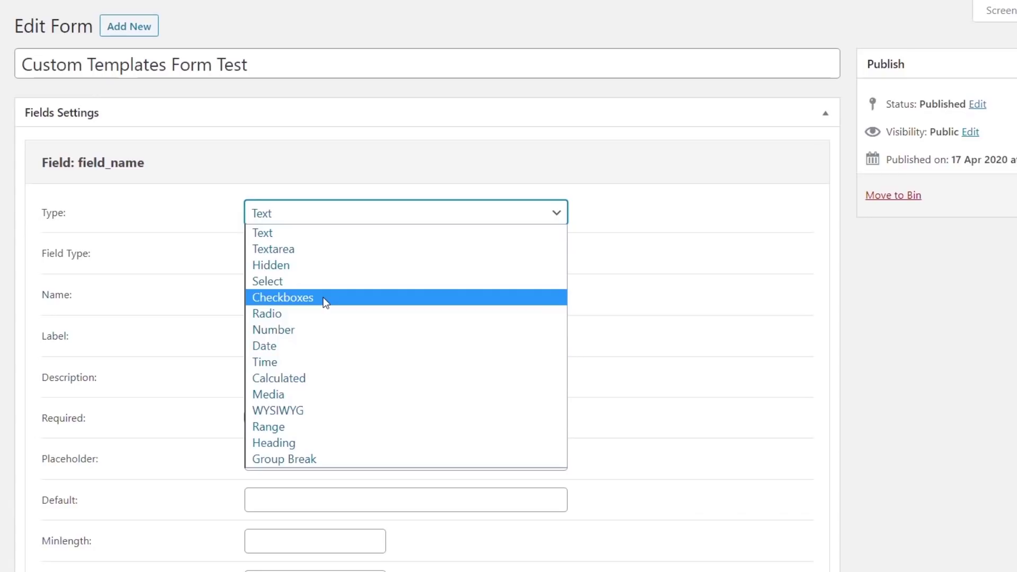
click(316, 313)
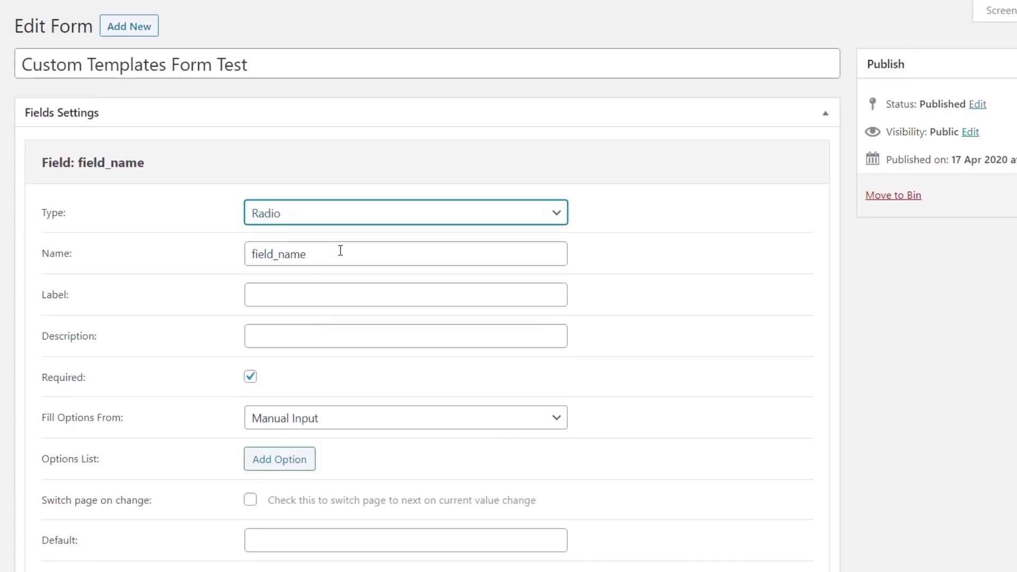
Set both the name and the label of the new radio field to Property.
drag(340, 250, 248, 254)
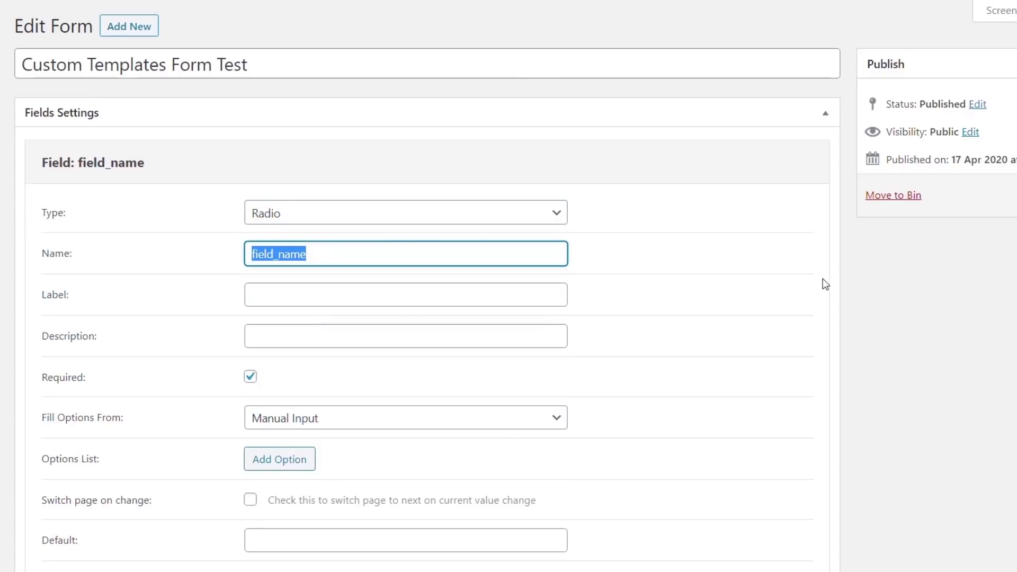
text(Property)
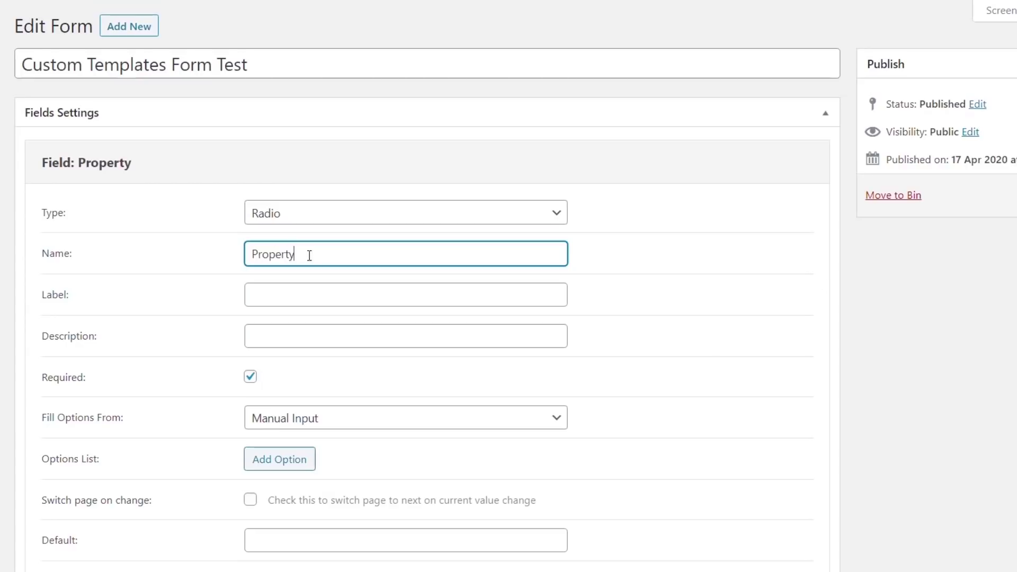
drag(307, 254, 220, 261)
click(303, 299)
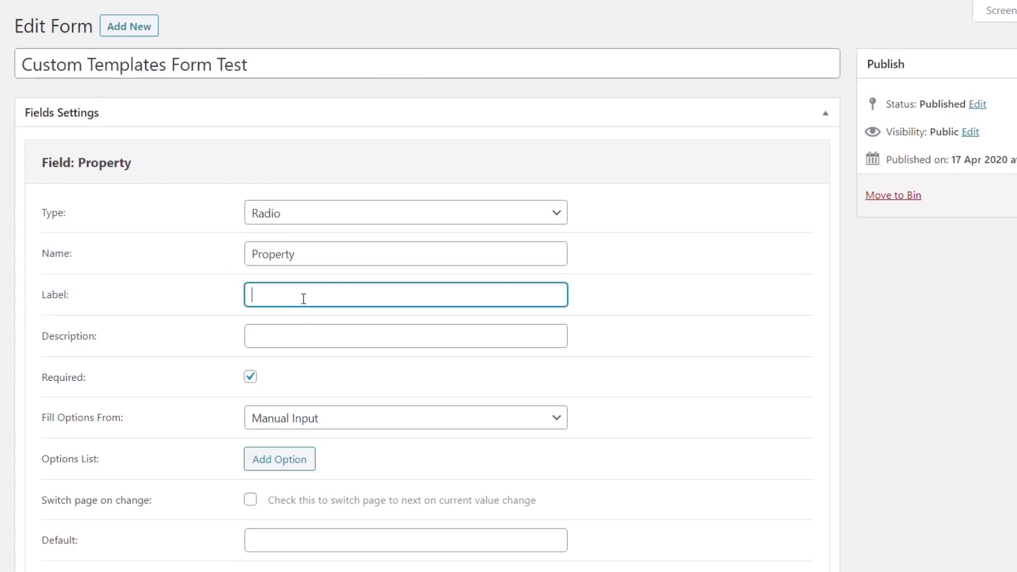
text(Property)
Make the Property field optional and fill its options from posts of the Properties post type.
scroll(257, 277, down, 3)
click(250, 215)
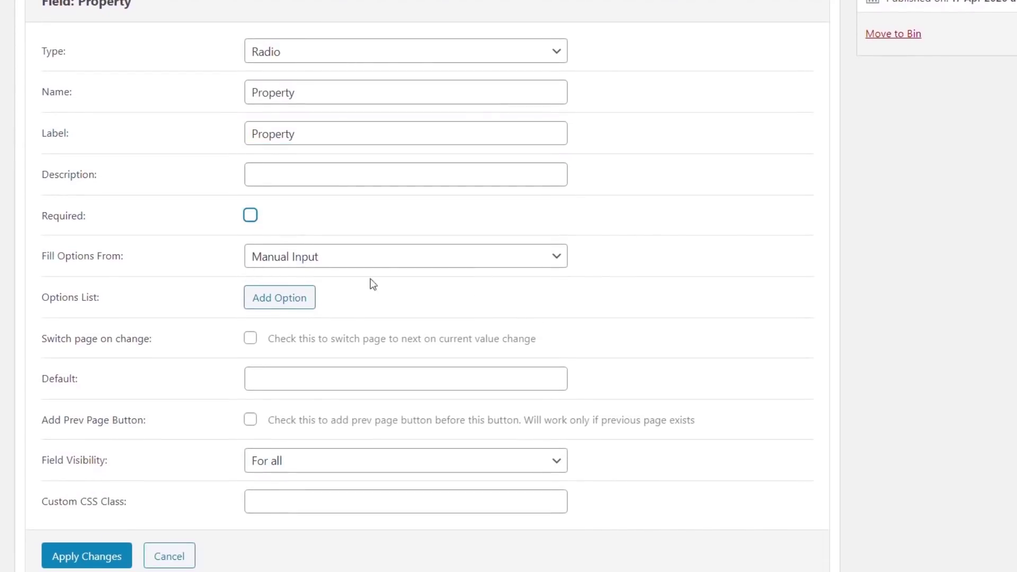
click(313, 264)
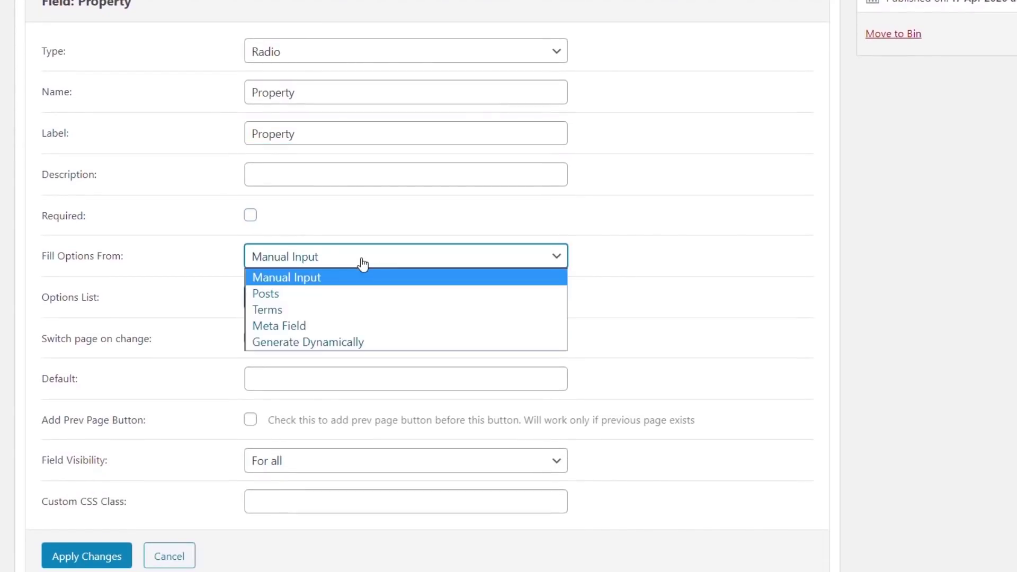
click(317, 295)
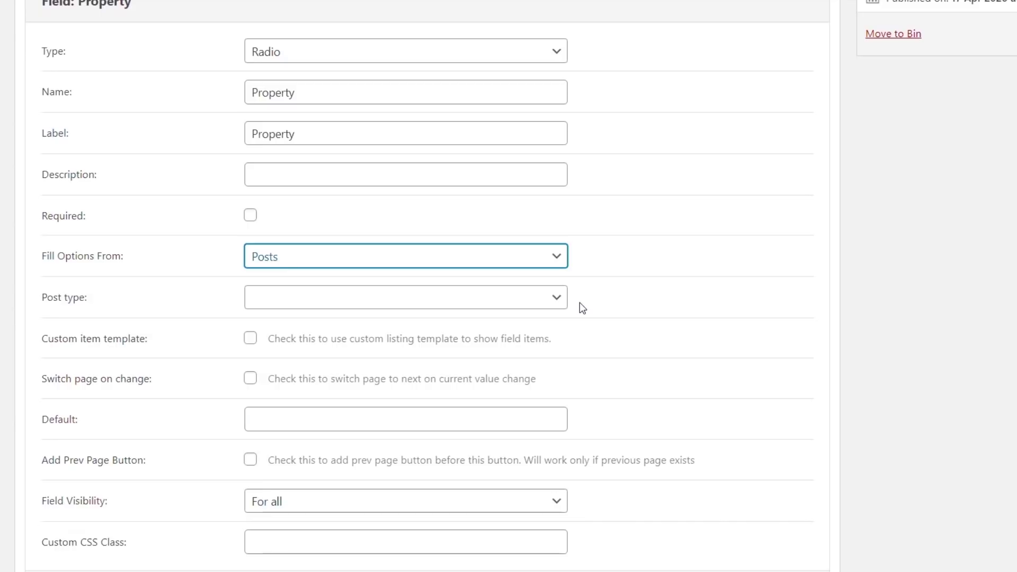
click(339, 298)
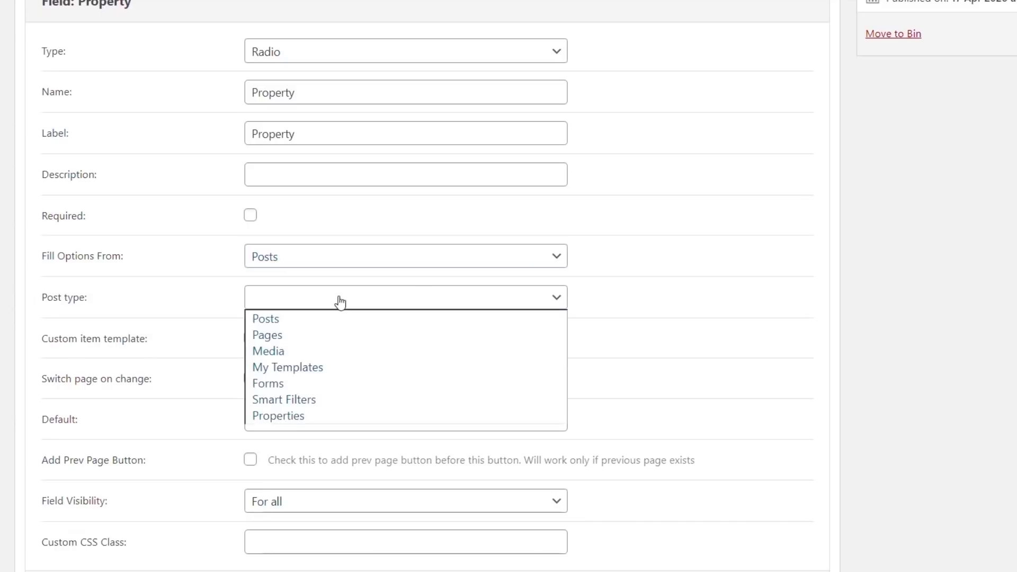
click(291, 416)
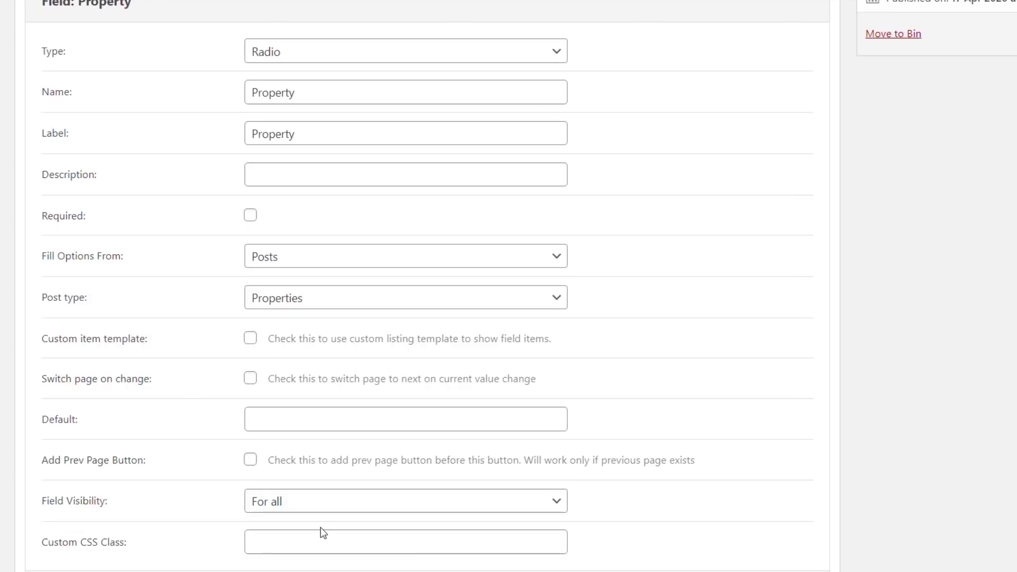
Enable a custom item template for the Property field, choose Radio Button Test, and apply the field changes.
click(250, 346)
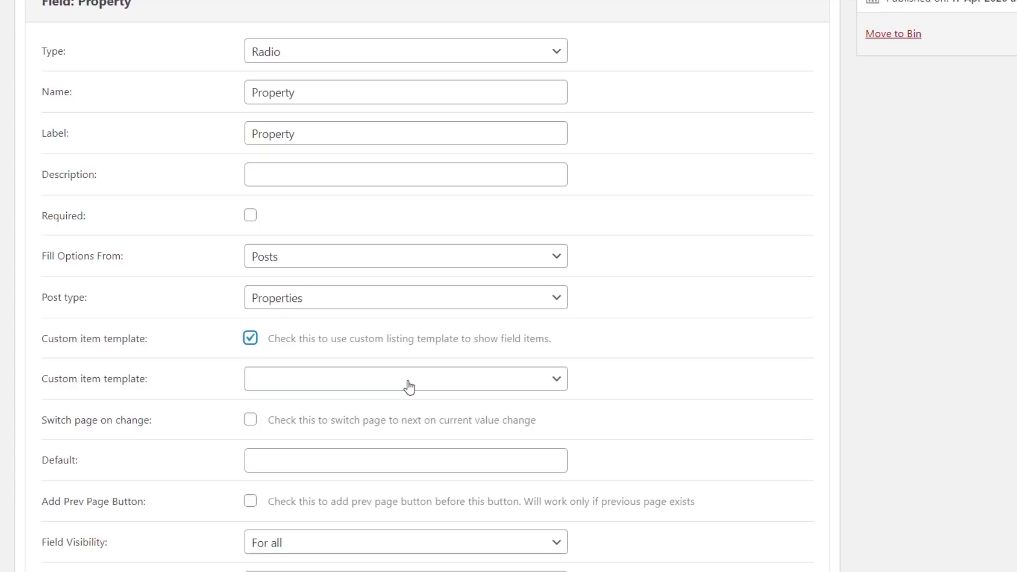
click(409, 387)
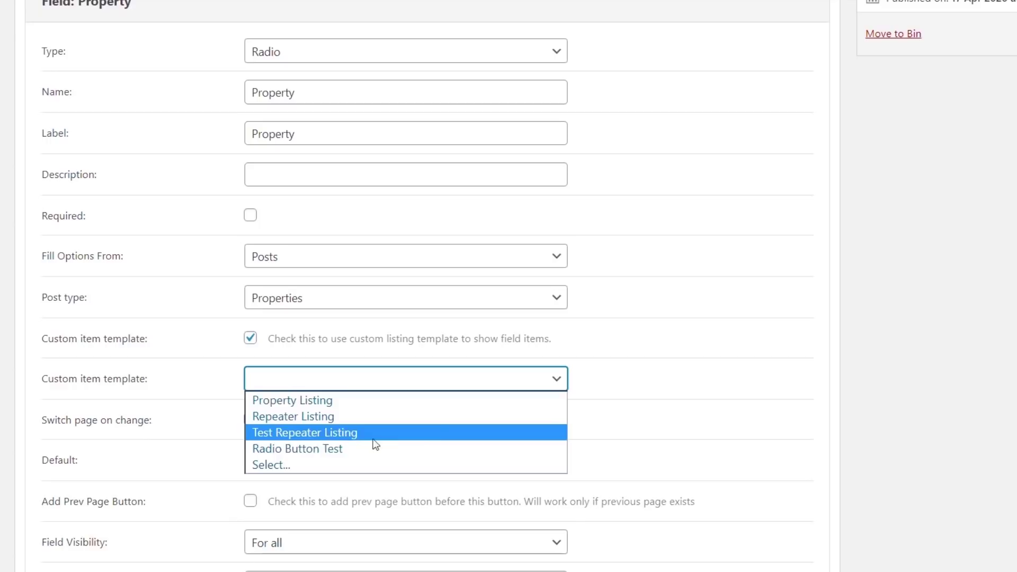
click(329, 451)
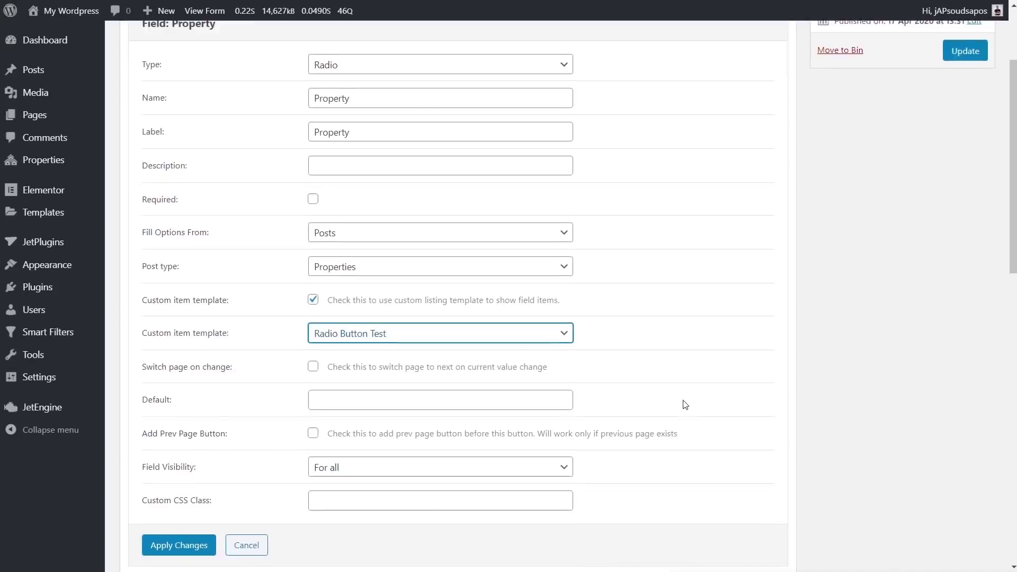
scroll(731, 438, down, 1)
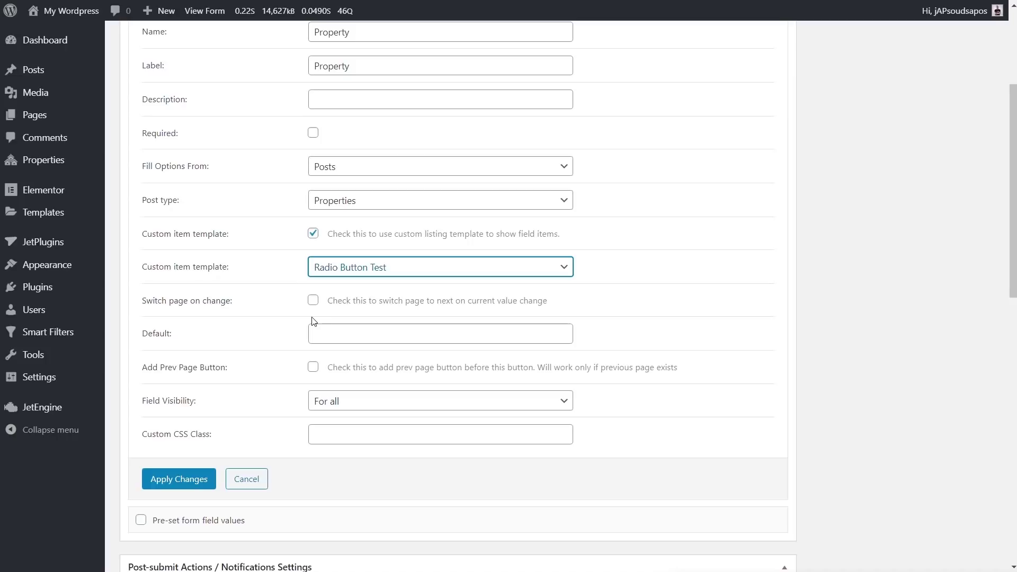
click(179, 479)
Move the Property radio field above the Submit button and update the form.
scroll(581, 375, up, 4)
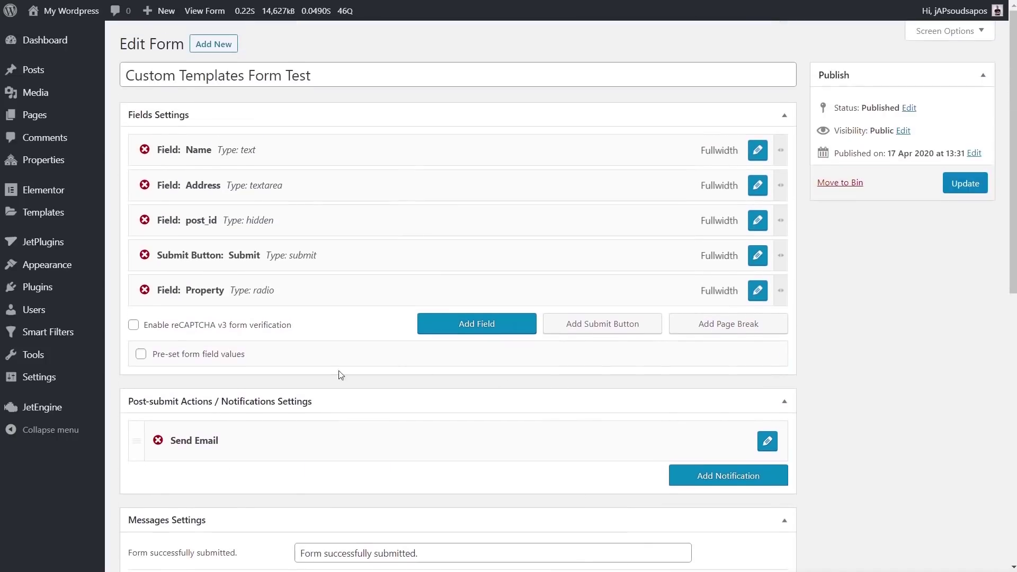
drag(207, 290, 205, 216)
click(965, 183)
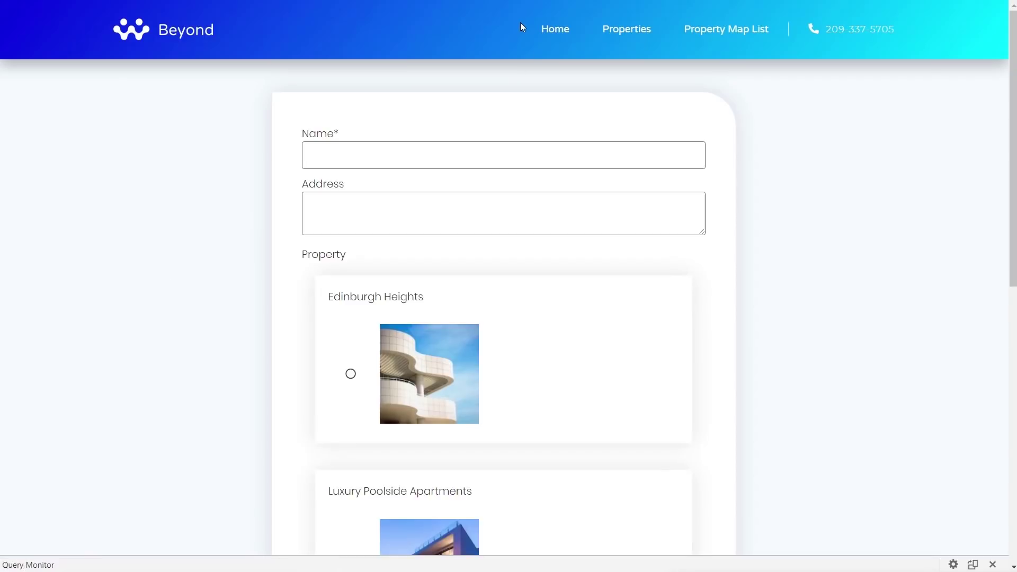
Review the templated Property options in the form on the front-end page.
scroll(207, 321, down, 4)
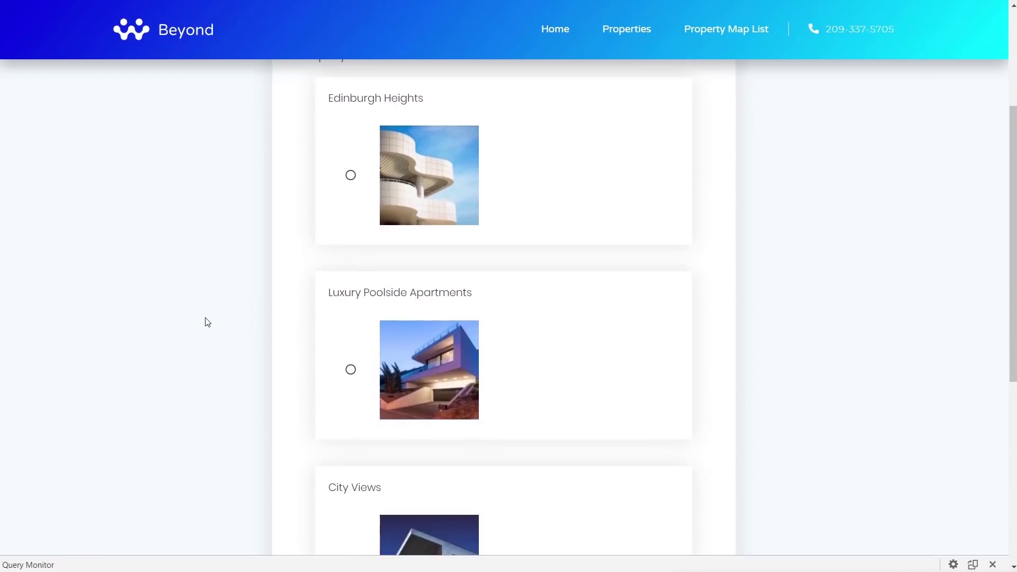
scroll(207, 322, down, 4)
scroll(197, 350, up, 6)
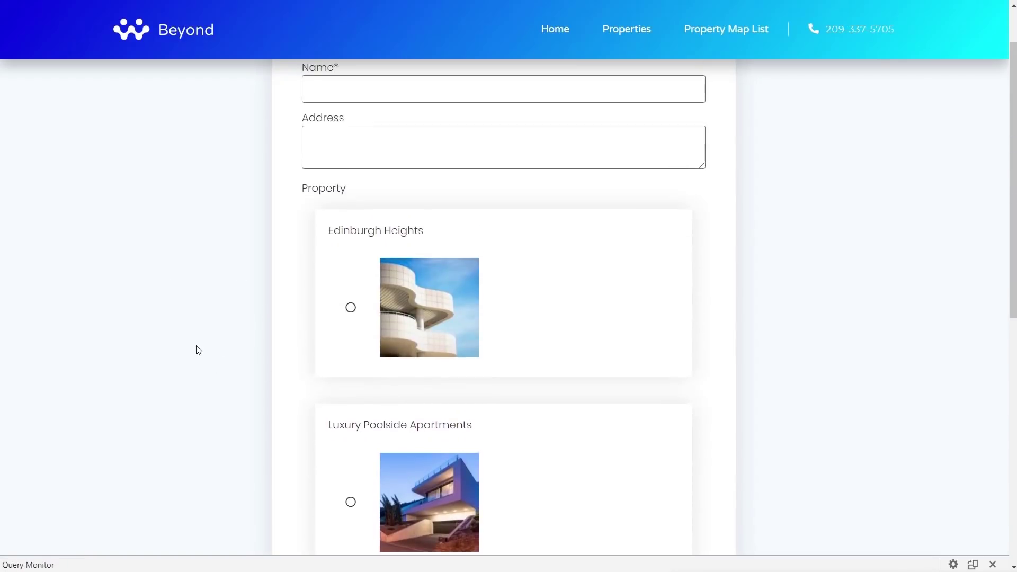
scroll(197, 350, up, 1)
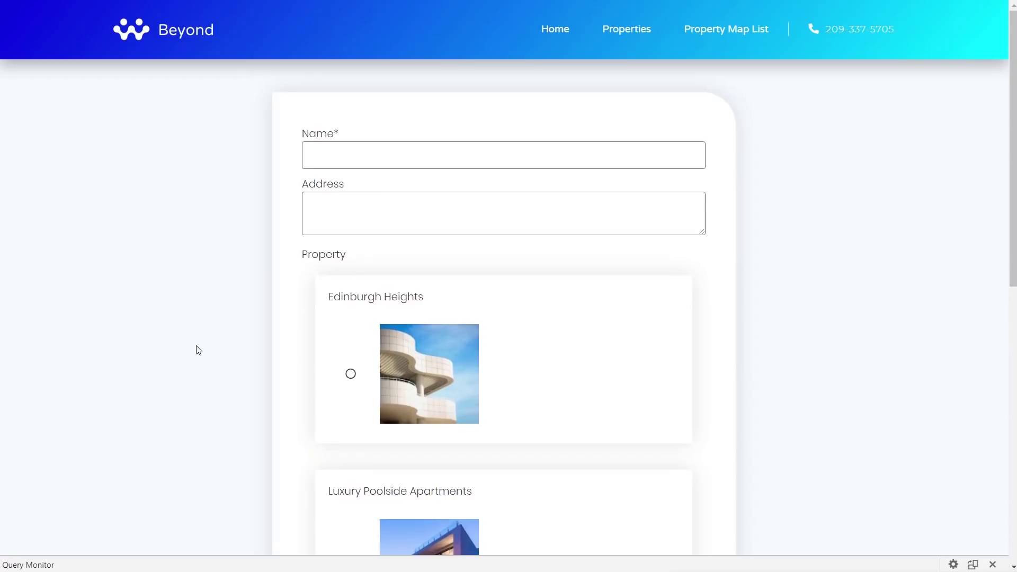